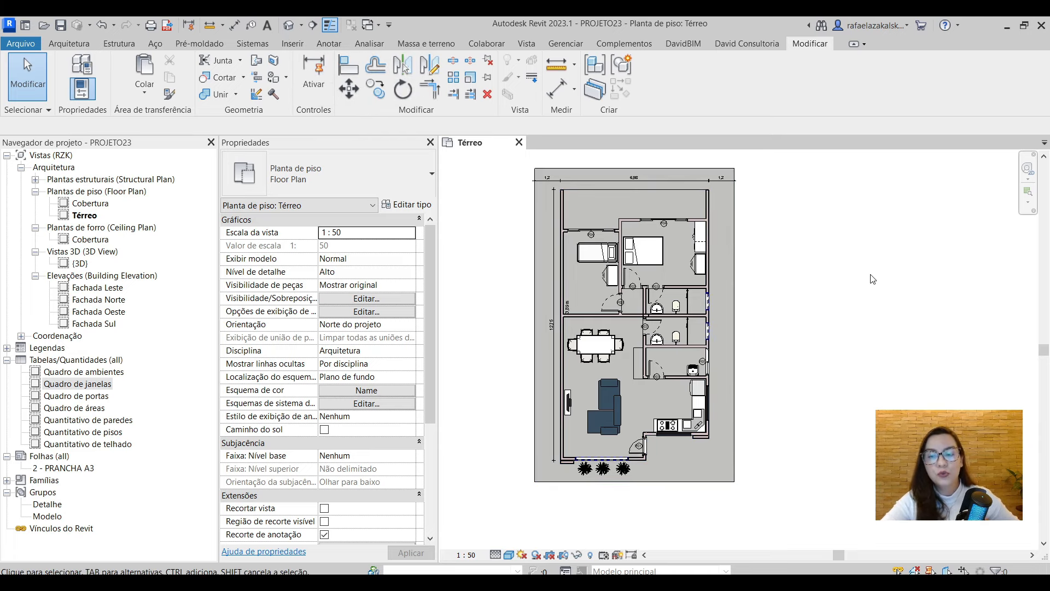
Open the default 3D view of the house and look it over alongside the Térreo floor plan
{"action": "left_click", "coordinate": [288, 27]}
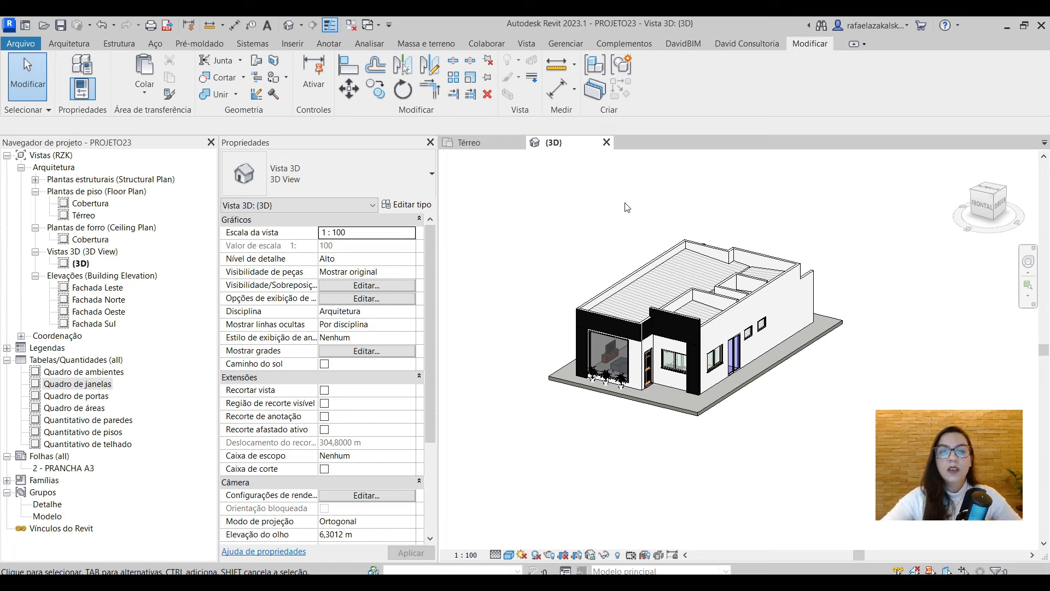
{"action": "left_click", "coordinate": [484, 140]}
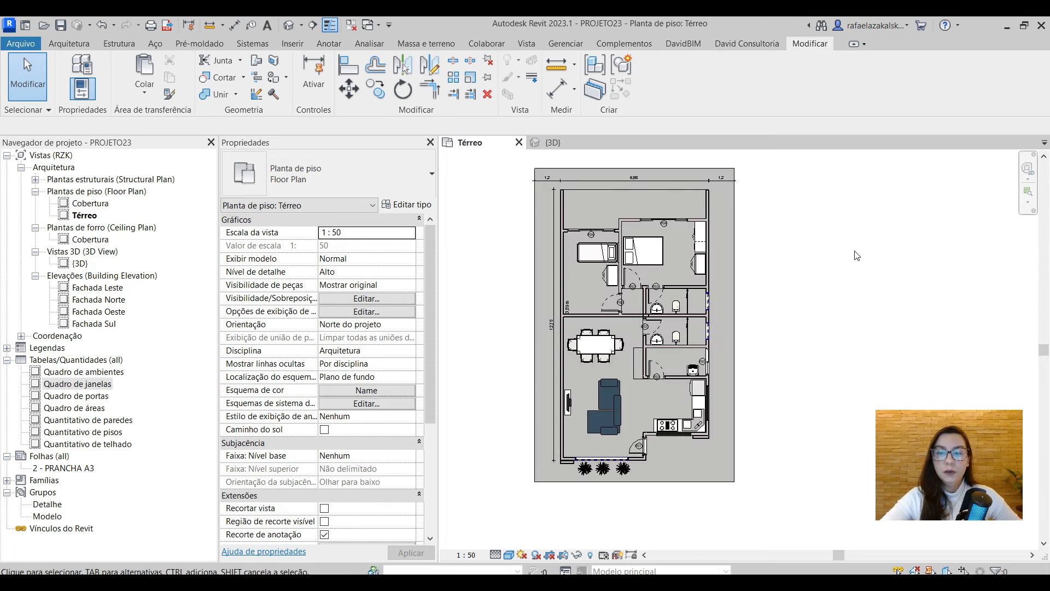
{"action": "scroll", "coordinate": [856, 256], "scroll_direction": "down", "scroll_amount": 1}
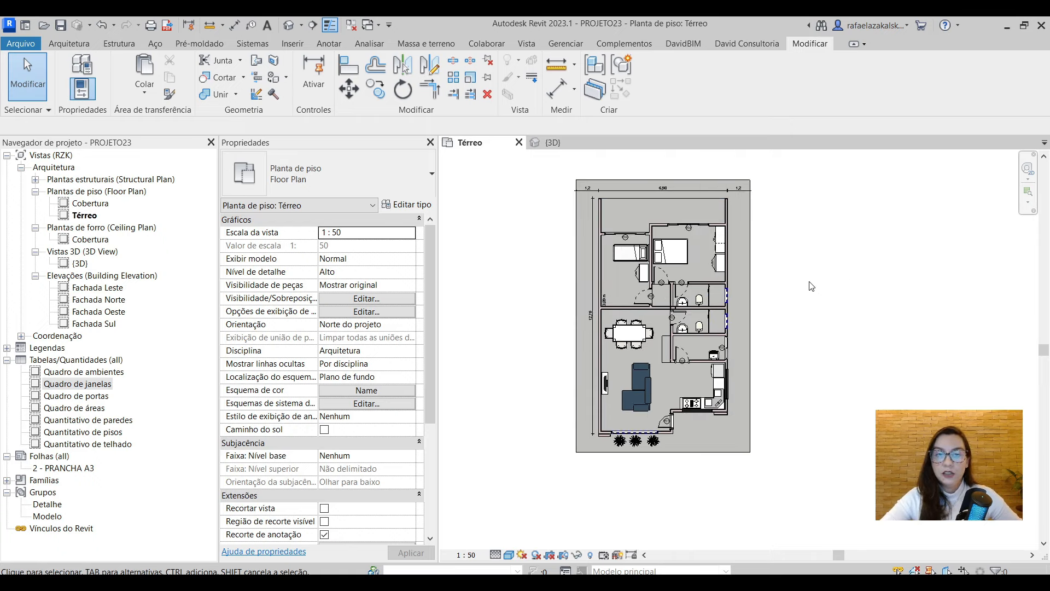
{"action": "left_click", "coordinate": [554, 144]}
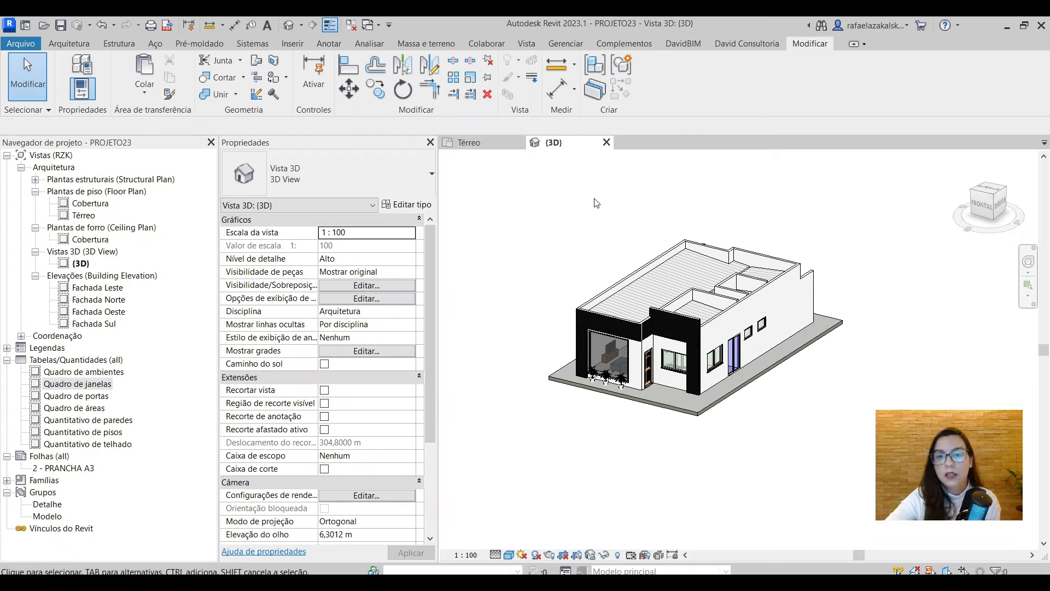
{"action": "scroll", "coordinate": [583, 208], "scroll_direction": "down", "scroll_amount": 1}
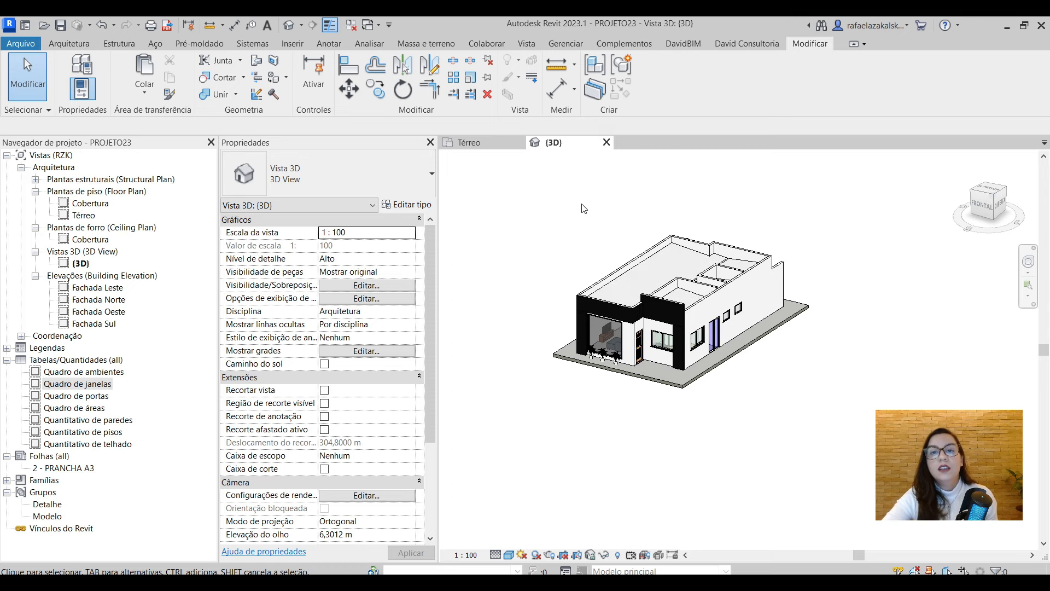
{"action": "scroll", "coordinate": [738, 192], "scroll_direction": "up", "scroll_amount": 1}
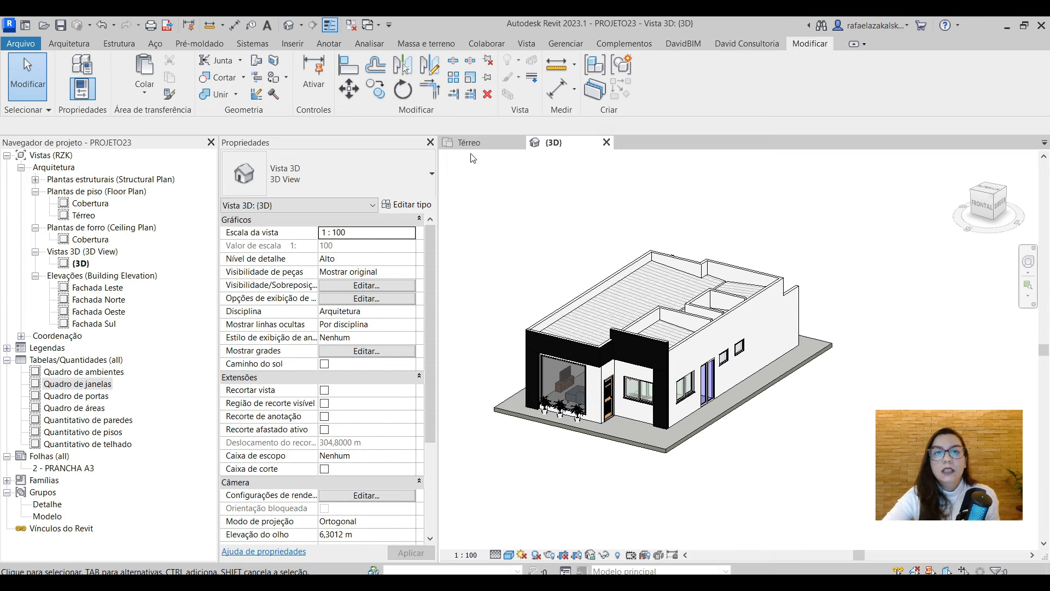
Close the inactive views and select all elements of the house in the 3D view
{"action": "left_click", "coordinate": [358, 31]}
{"action": "scroll", "coordinate": [659, 222], "scroll_direction": "down", "scroll_amount": 2}
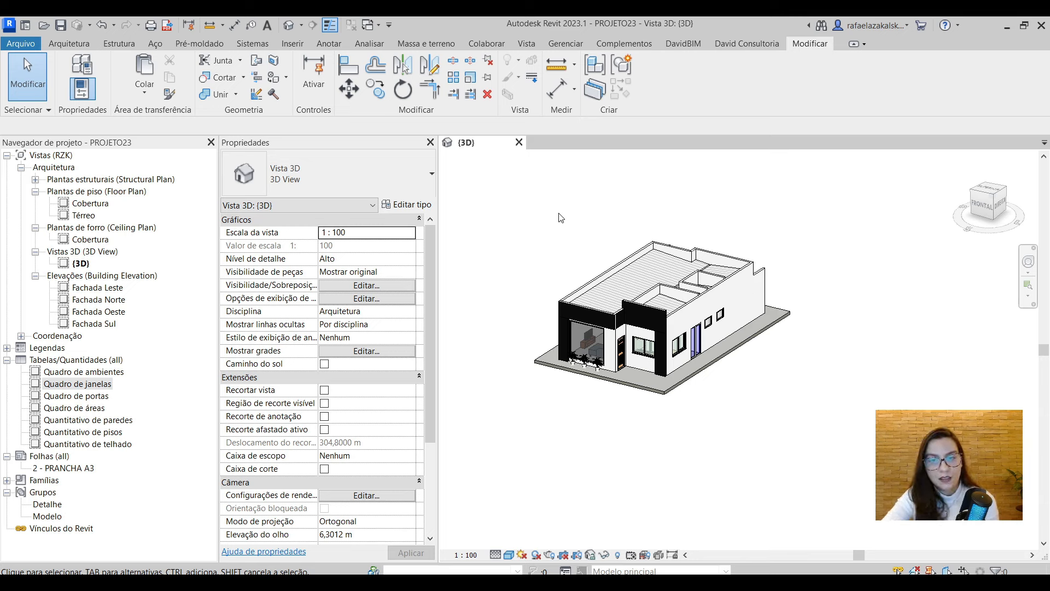
{"action": "left_click_drag", "start_coordinate": [541, 205], "coordinate": [853, 442]}
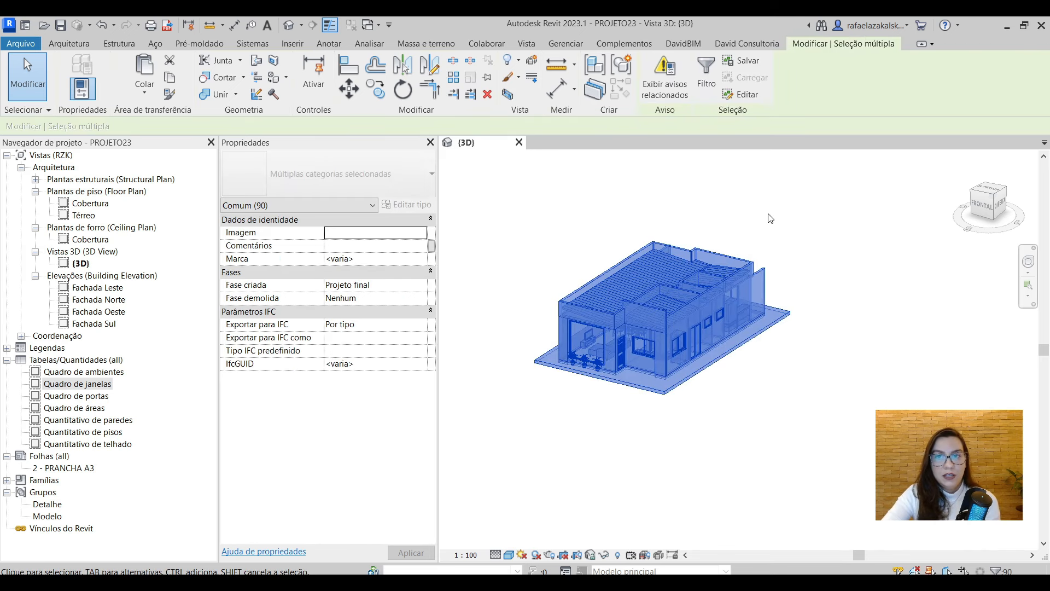
{"action": "key", "text": "v"}
{"action": "key", "text": "i"}
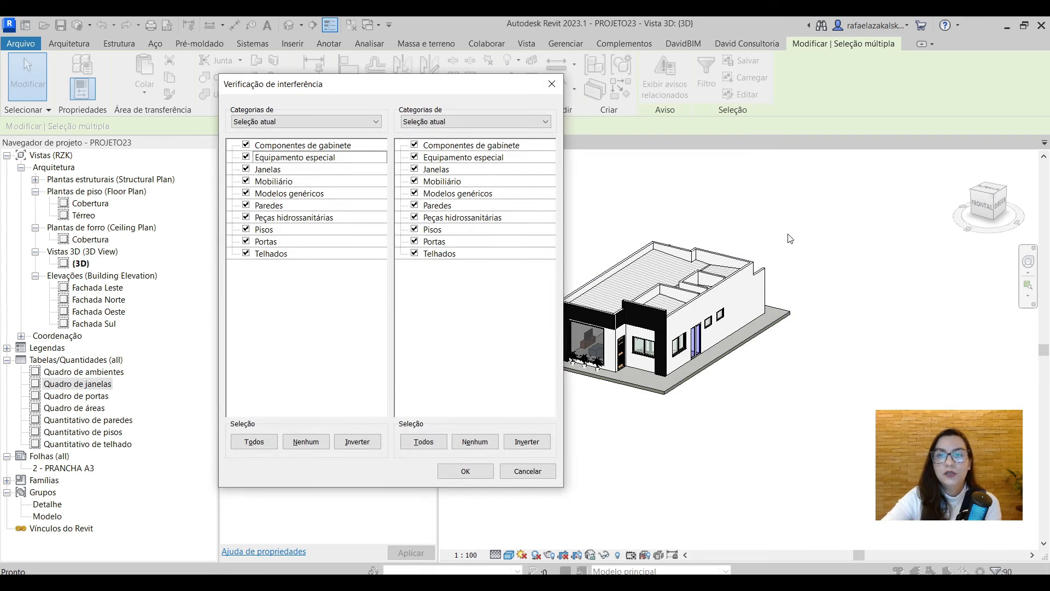
{"action": "left_click", "coordinate": [552, 84]}
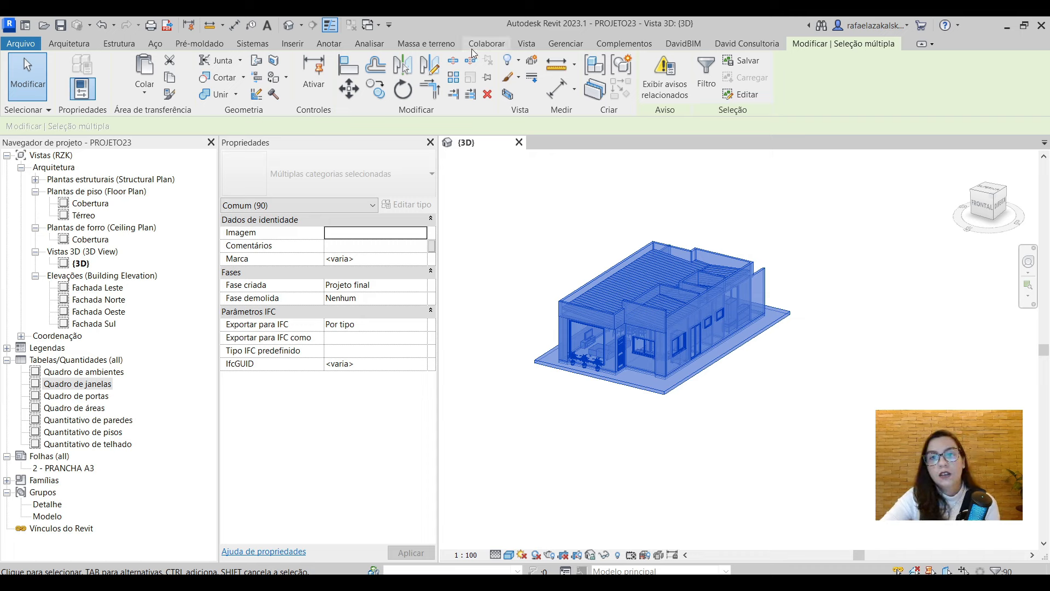
Run an interference check of the current selection against itself with every category included on both sides
{"action": "left_click", "coordinate": [489, 44]}
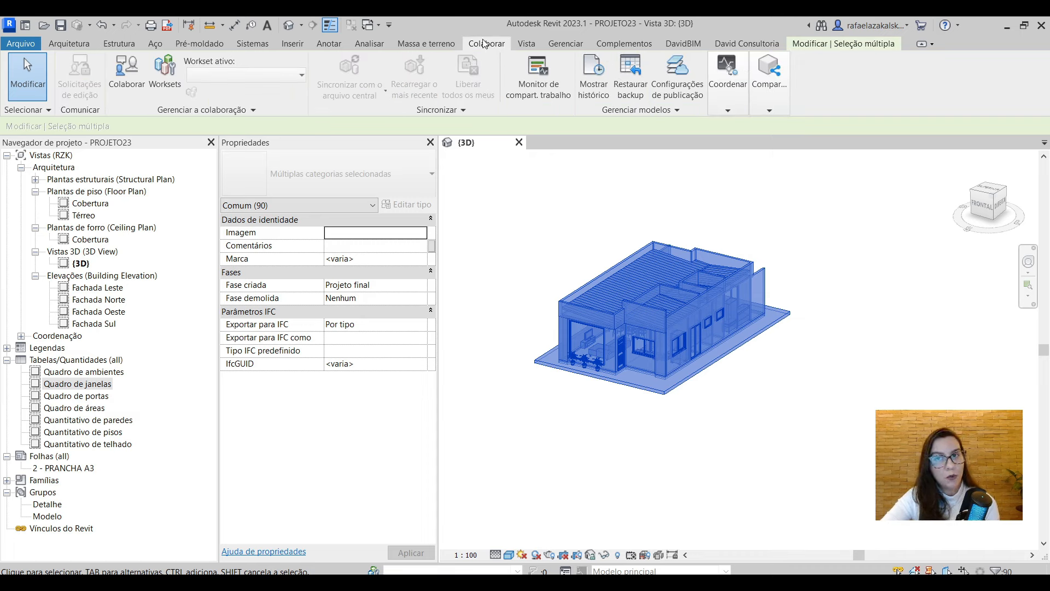
{"action": "left_click", "coordinate": [728, 112]}
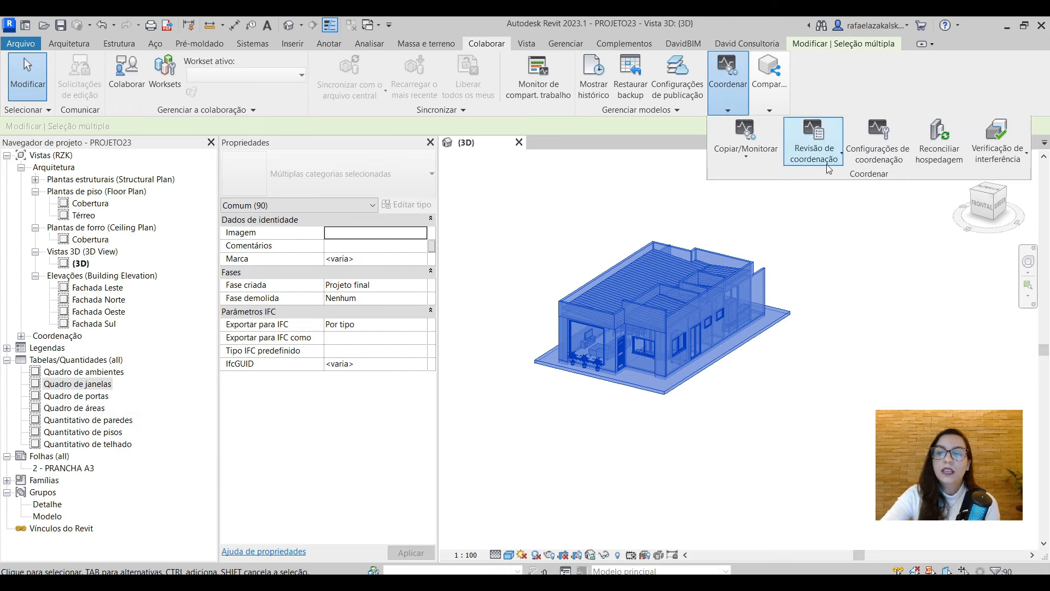
{"action": "left_click", "coordinate": [1013, 155]}
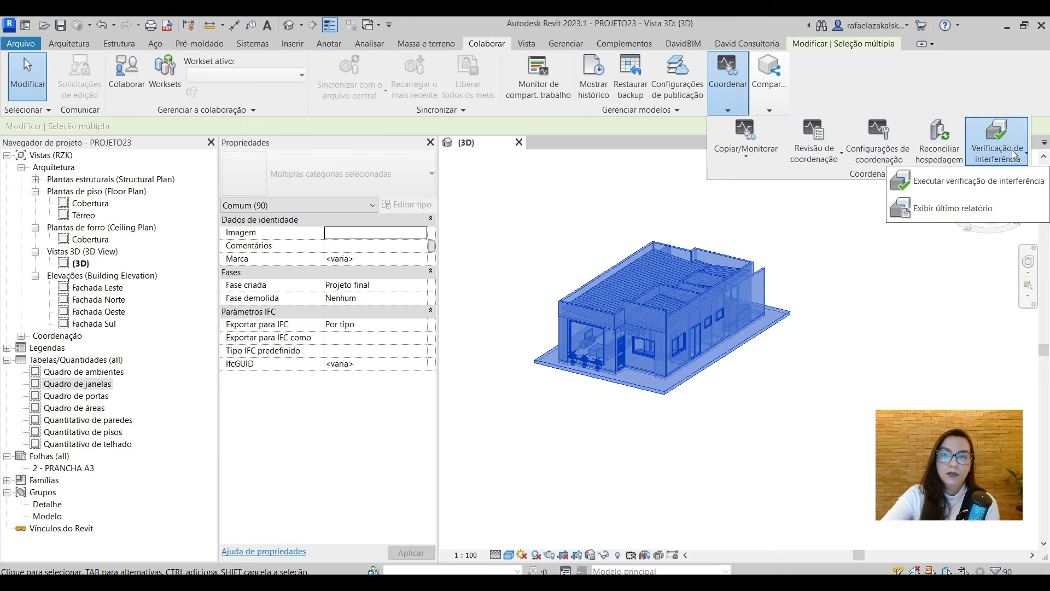
{"action": "left_click", "coordinate": [1002, 188]}
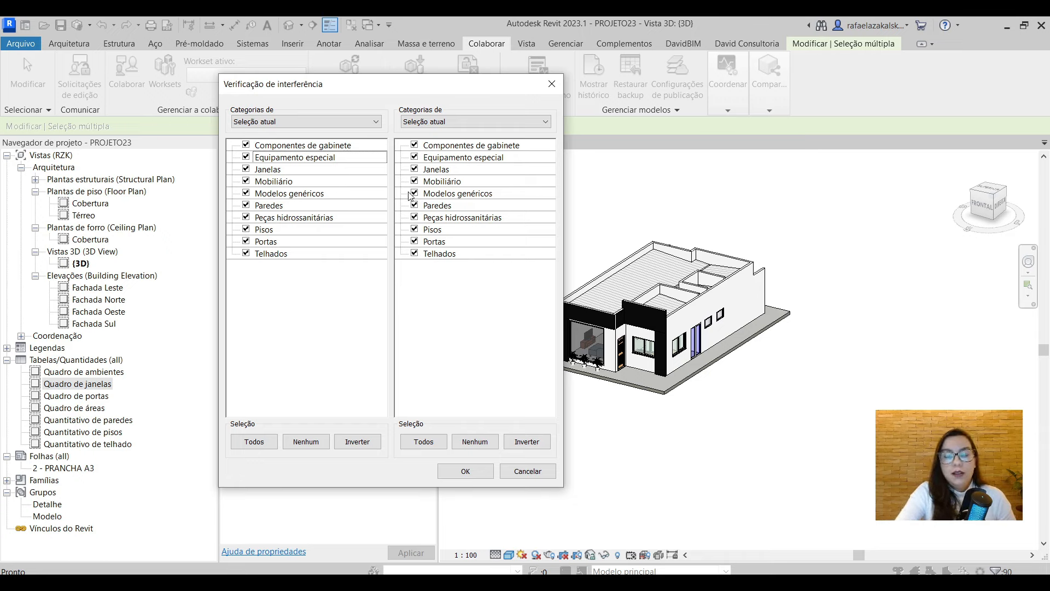
{"action": "left_click", "coordinate": [475, 472]}
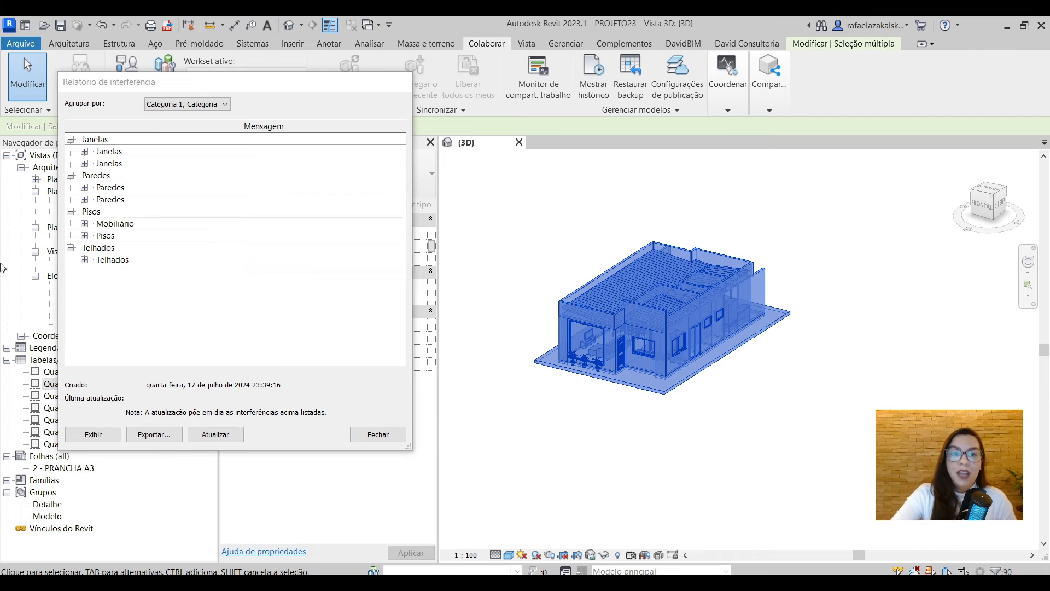
Move the interference report aside and highlight sample entries for windows, roofs, floors and walls in the model
{"action": "left_click_drag", "start_coordinate": [212, 89], "coordinate": [262, 72]}
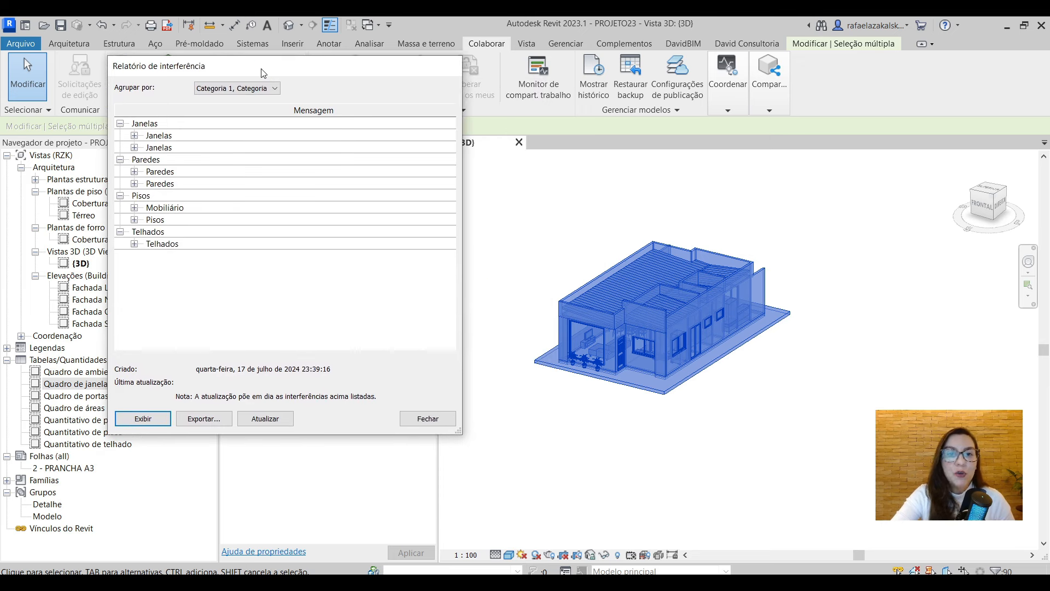
{"action": "left_click", "coordinate": [170, 135]}
{"action": "left_click", "coordinate": [186, 244]}
{"action": "left_click", "coordinate": [185, 219]}
{"action": "left_click", "coordinate": [188, 171]}
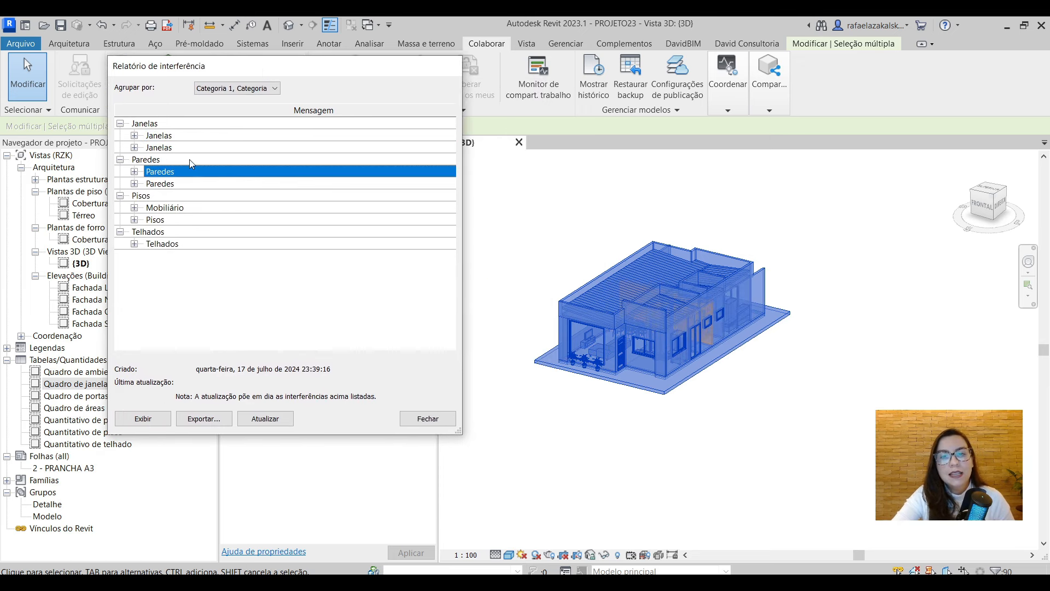
Go through the report's window, wall, furniture, floor and roof conflicts in order, locating each one in the 3D view
{"action": "left_click", "coordinate": [183, 123]}
{"action": "left_click", "coordinate": [188, 137]}
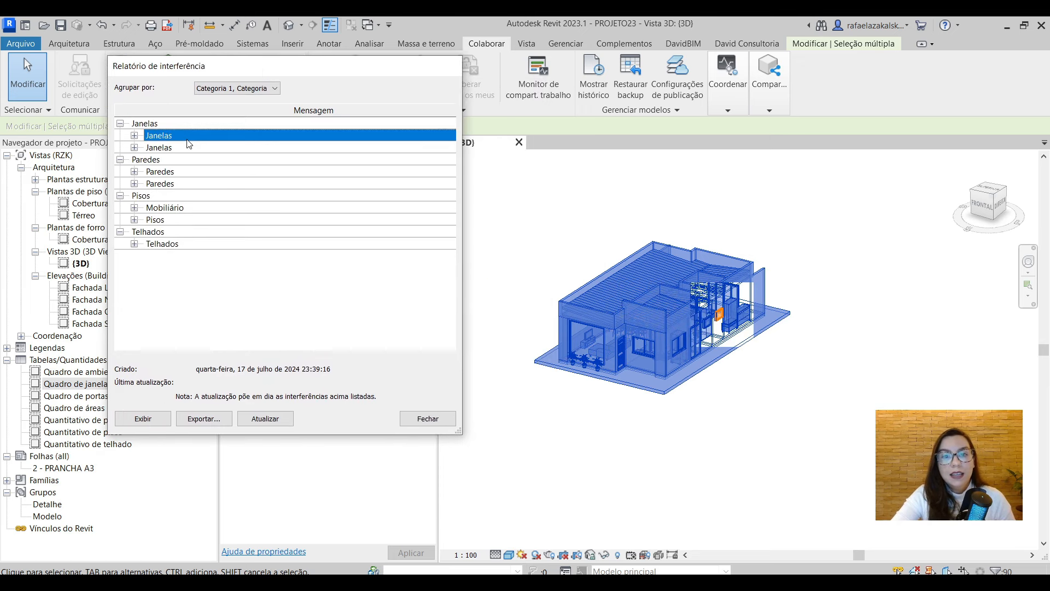
{"action": "left_click", "coordinate": [189, 147]}
{"action": "left_click", "coordinate": [190, 160]}
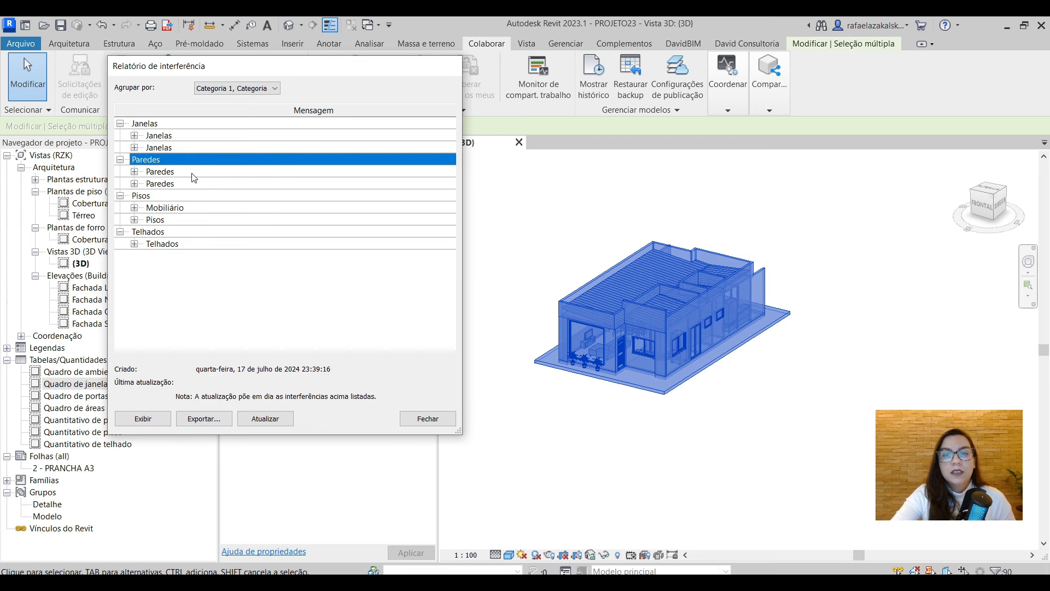
{"action": "left_click", "coordinate": [194, 174]}
{"action": "scroll", "coordinate": [602, 333], "scroll_direction": "up", "scroll_amount": 3}
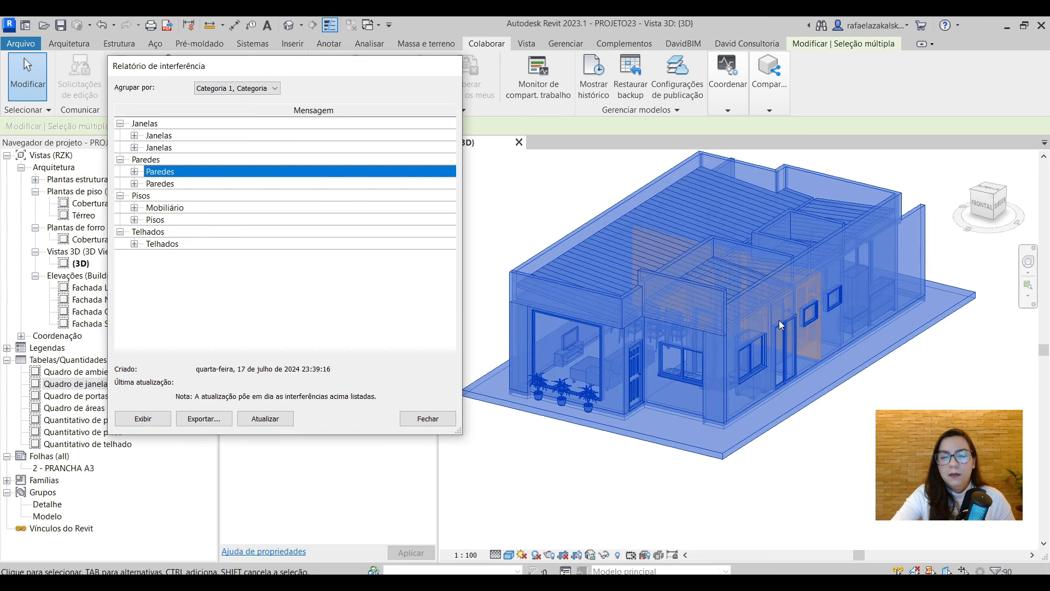
{"action": "left_click", "coordinate": [224, 185]}
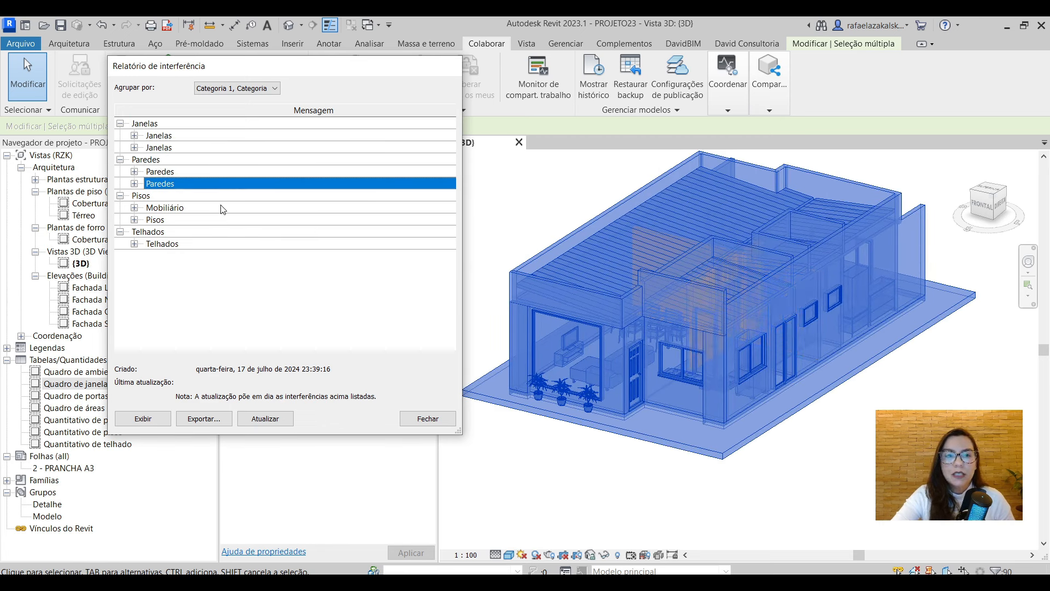
{"action": "left_click", "coordinate": [223, 208]}
{"action": "left_click", "coordinate": [237, 221]}
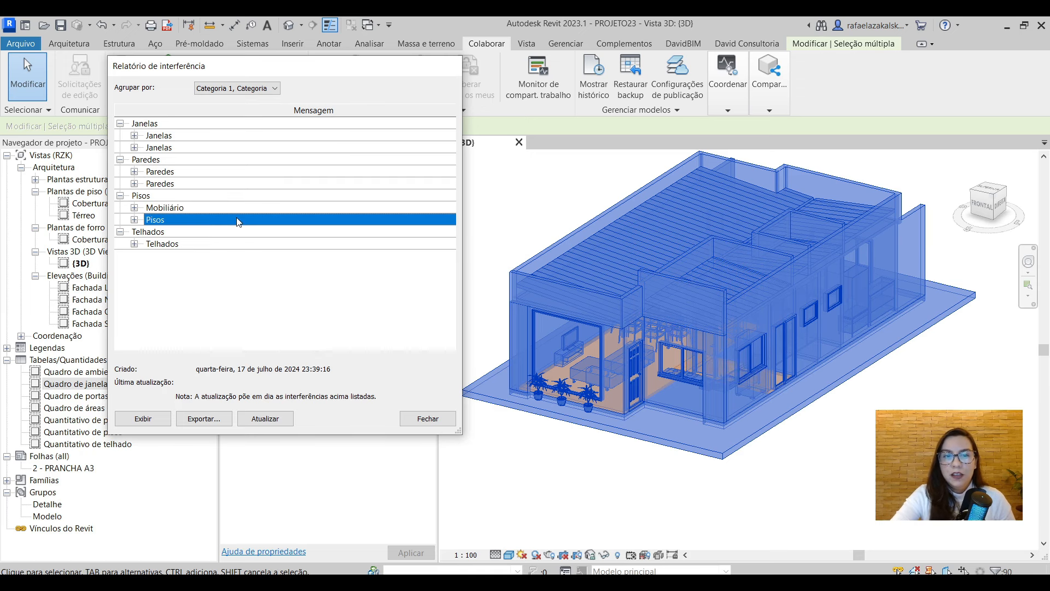
{"action": "left_click", "coordinate": [249, 233]}
{"action": "left_click", "coordinate": [261, 244]}
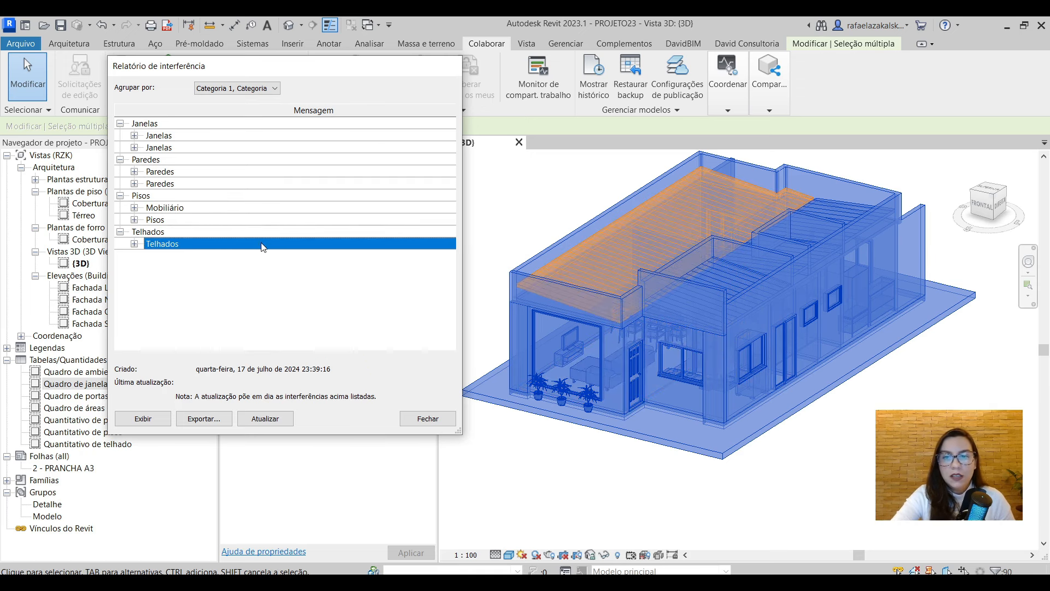
Recheck the report's conflicts from roofs back up to windows and down again, and close the report
{"action": "left_click", "coordinate": [235, 232]}
{"action": "left_click", "coordinate": [208, 207]}
{"action": "left_click", "coordinate": [207, 184]}
{"action": "left_click", "coordinate": [207, 172]}
{"action": "left_click", "coordinate": [214, 136]}
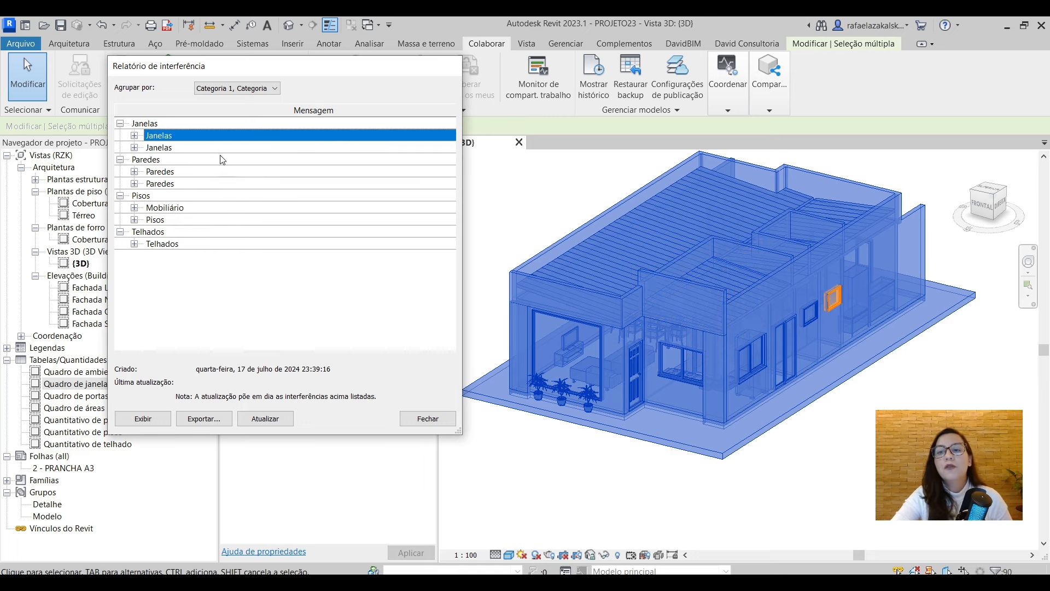
{"action": "left_click", "coordinate": [218, 148]}
{"action": "left_click", "coordinate": [199, 136]}
{"action": "left_click", "coordinate": [207, 147]}
{"action": "left_click", "coordinate": [203, 173]}
{"action": "left_click", "coordinate": [203, 184]}
{"action": "left_click", "coordinate": [195, 211]}
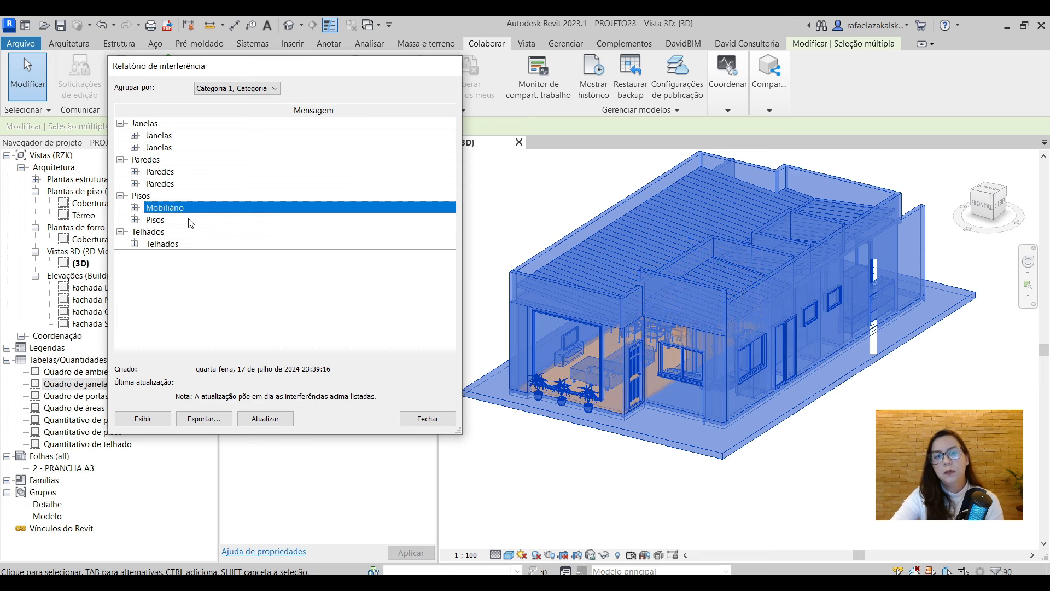
{"action": "left_click", "coordinate": [192, 221]}
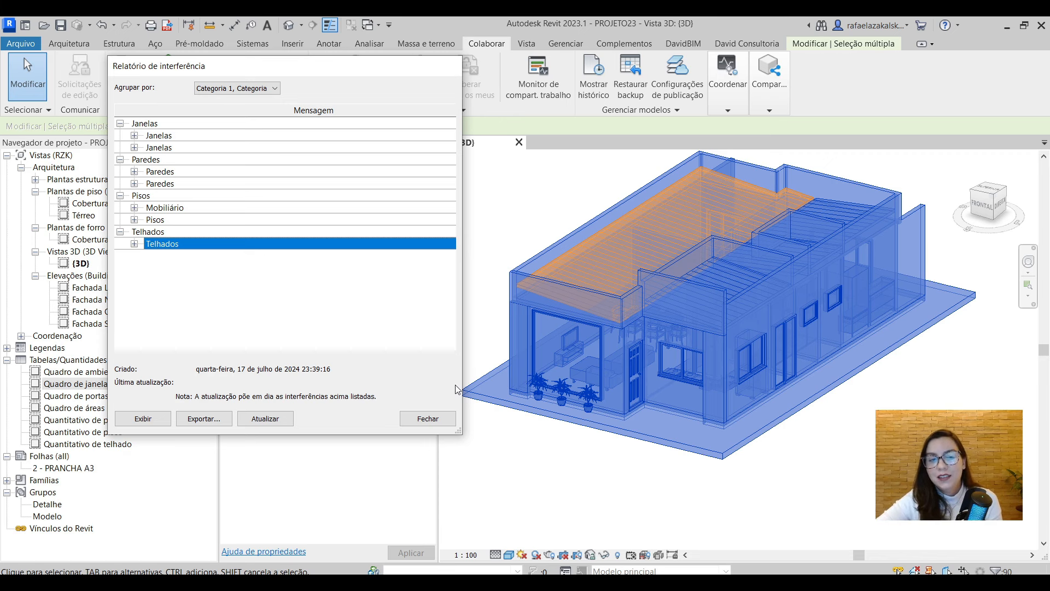
{"action": "left_click", "coordinate": [423, 419]}
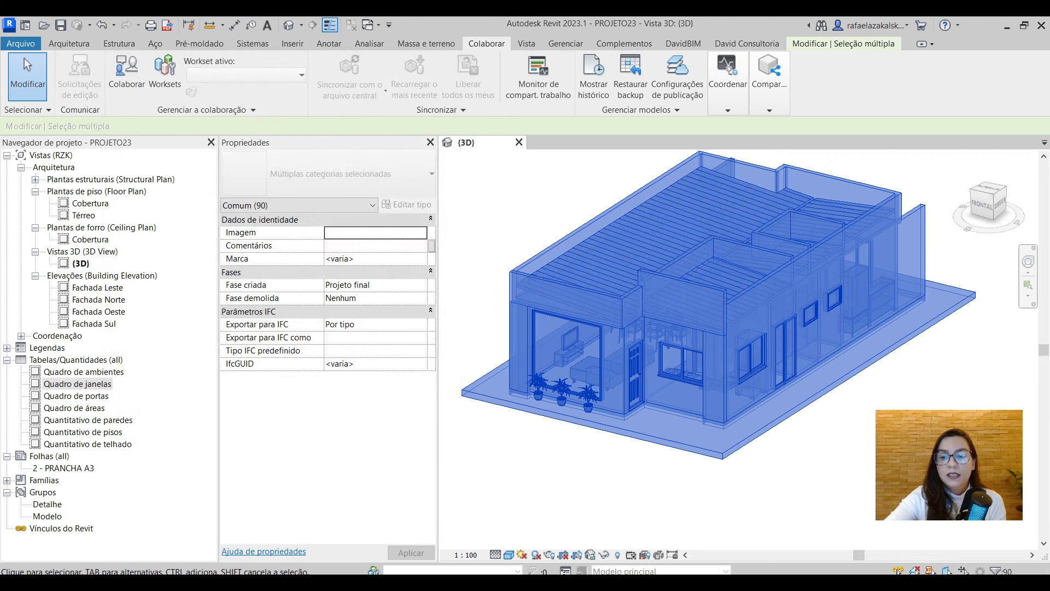
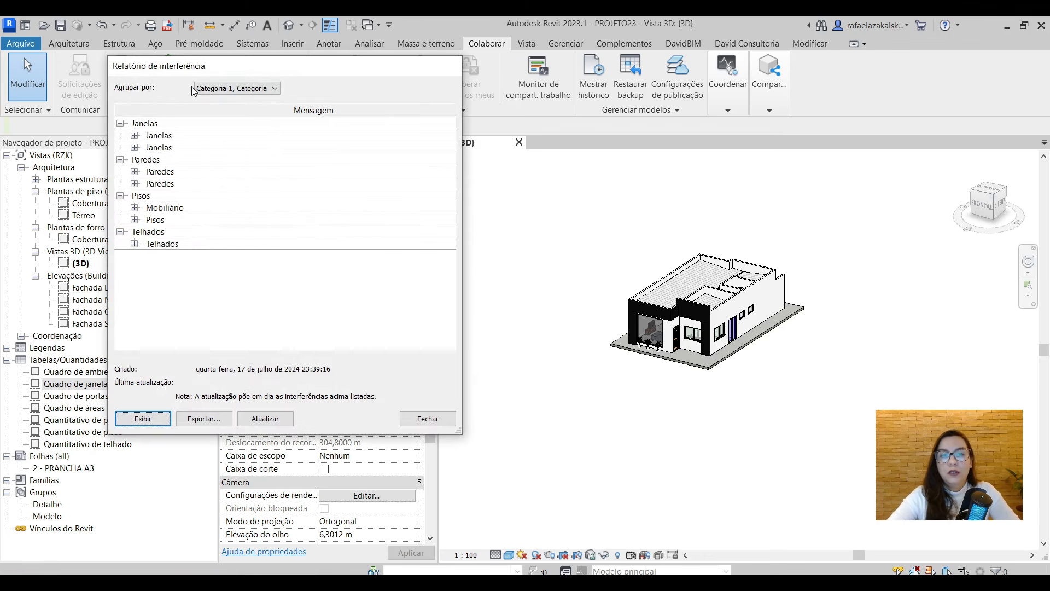
Examine the window, wall and furniture conflicts of the last interference report on the unselected model, and close the report
{"action": "left_click", "coordinate": [196, 138]}
{"action": "left_click", "coordinate": [197, 148]}
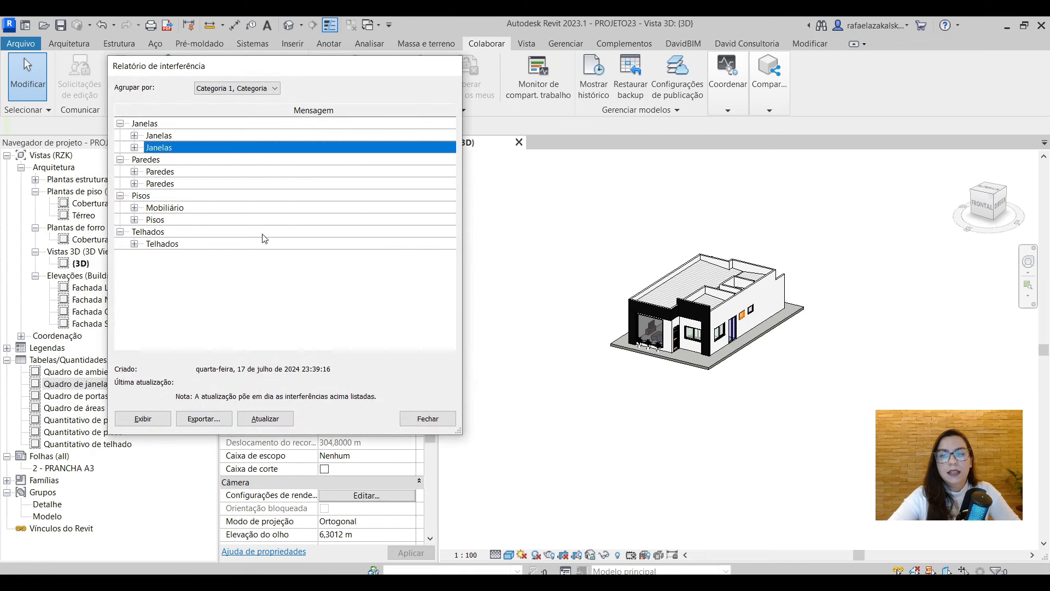
{"action": "scroll", "coordinate": [777, 293], "scroll_direction": "up", "scroll_amount": 5}
{"action": "left_click", "coordinate": [189, 172]}
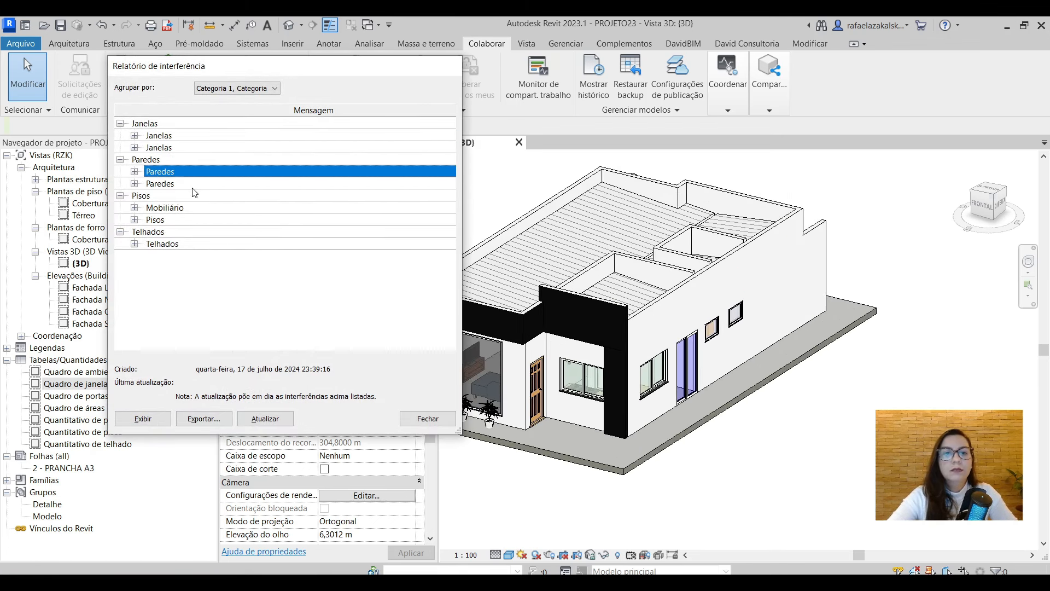
{"action": "left_click", "coordinate": [195, 184]}
{"action": "left_click", "coordinate": [192, 209]}
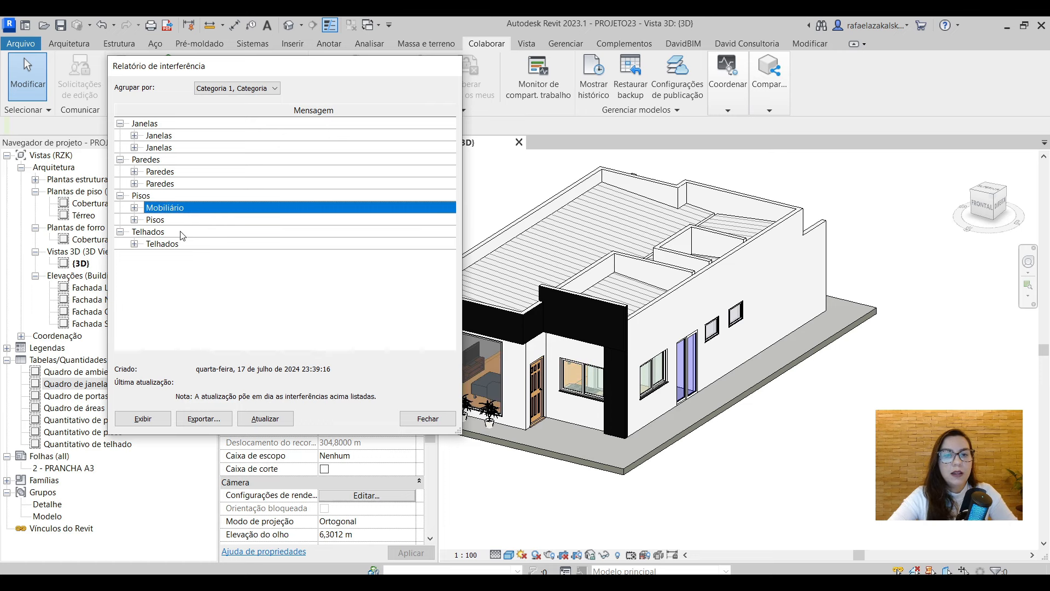
{"action": "left_click", "coordinate": [428, 419]}
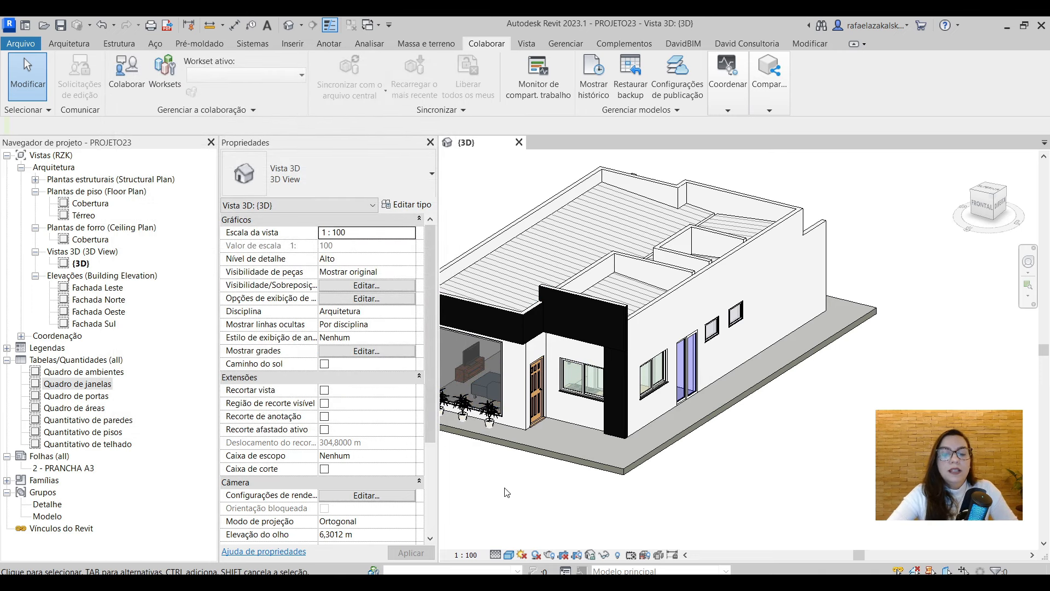
Review the Quadro de janelas schedule and return to the 3D view of the house
{"action": "left_click", "coordinate": [98, 385]}
{"action": "double_click", "coordinate": [102, 385]}
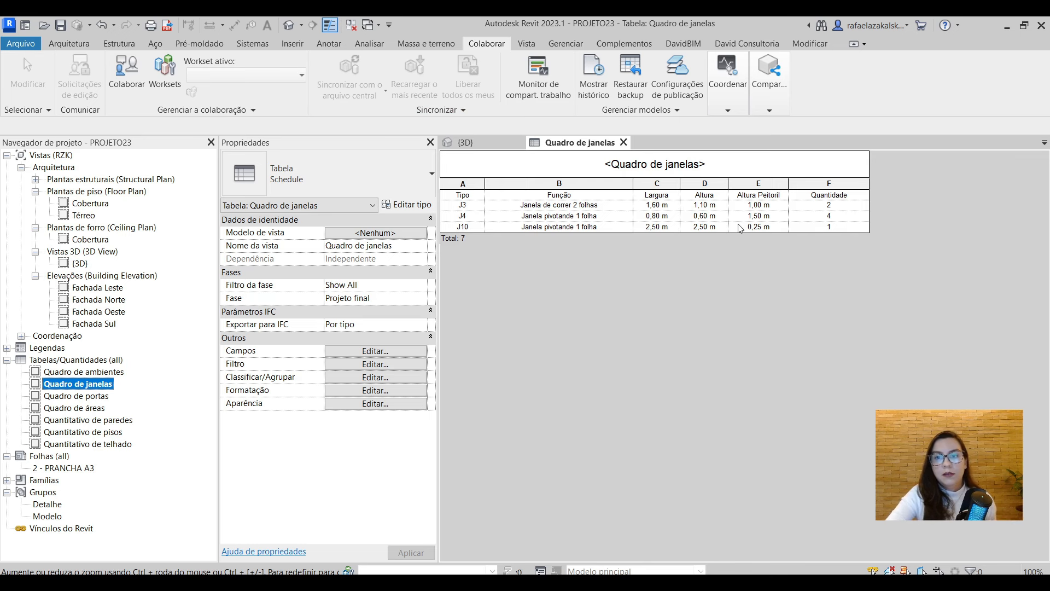
{"action": "left_click", "coordinate": [492, 141]}
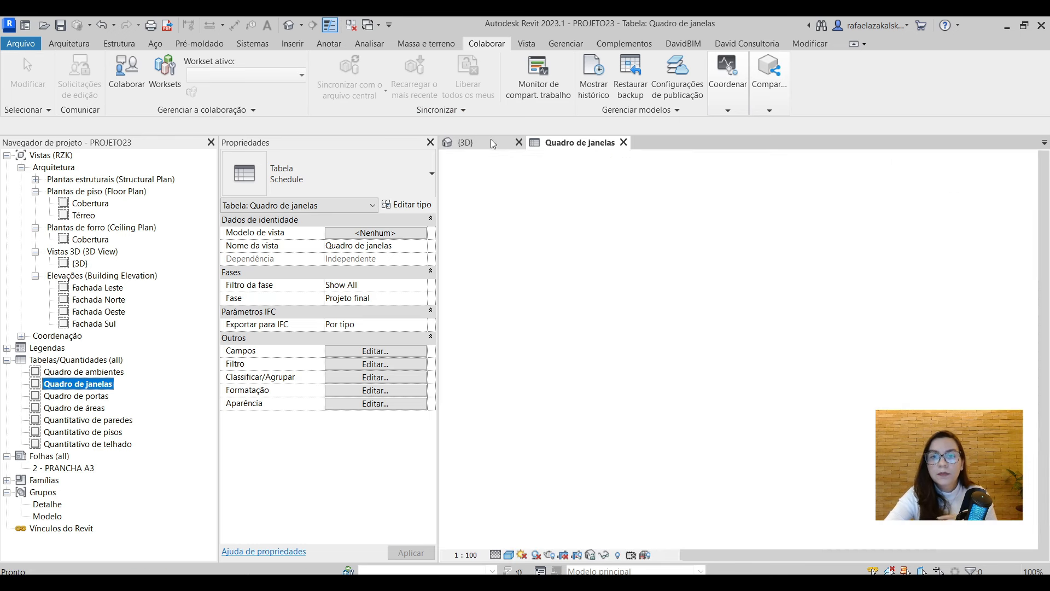
{"action": "scroll", "coordinate": [1006, 218], "scroll_direction": "down", "scroll_amount": 2}
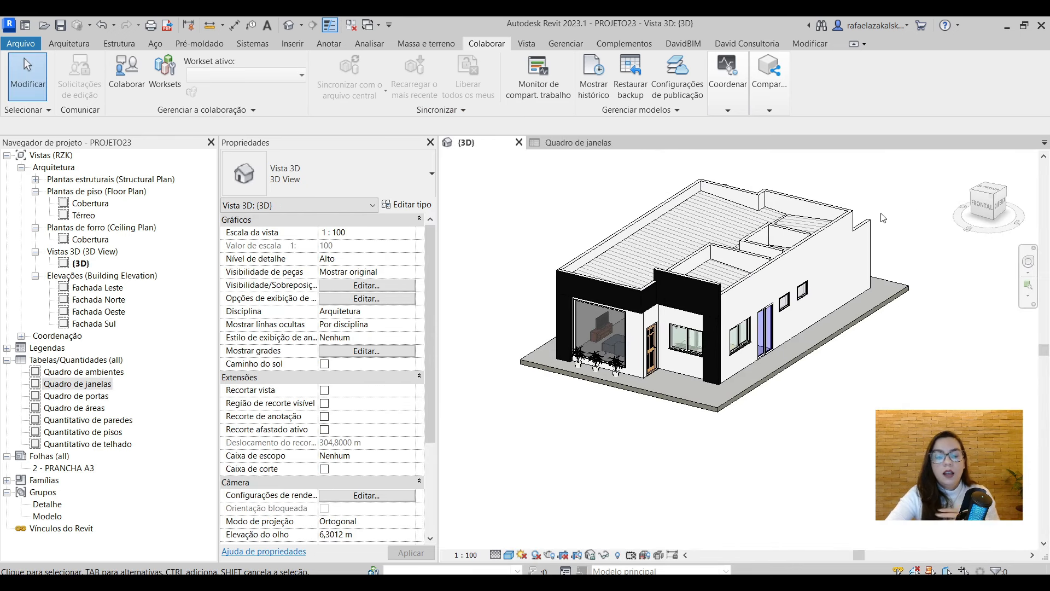
Review the Quadro de janelas quantities and highlight the J3 sliding windows in the 3D model
{"action": "left_click", "coordinate": [570, 144]}
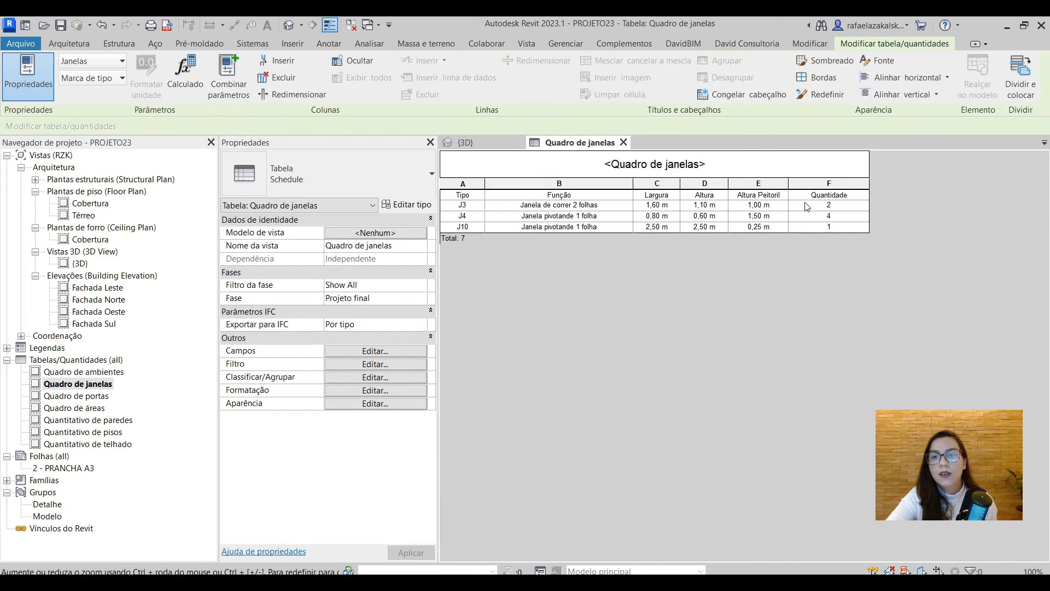
{"action": "left_click", "coordinate": [846, 209]}
{"action": "left_click", "coordinate": [840, 219]}
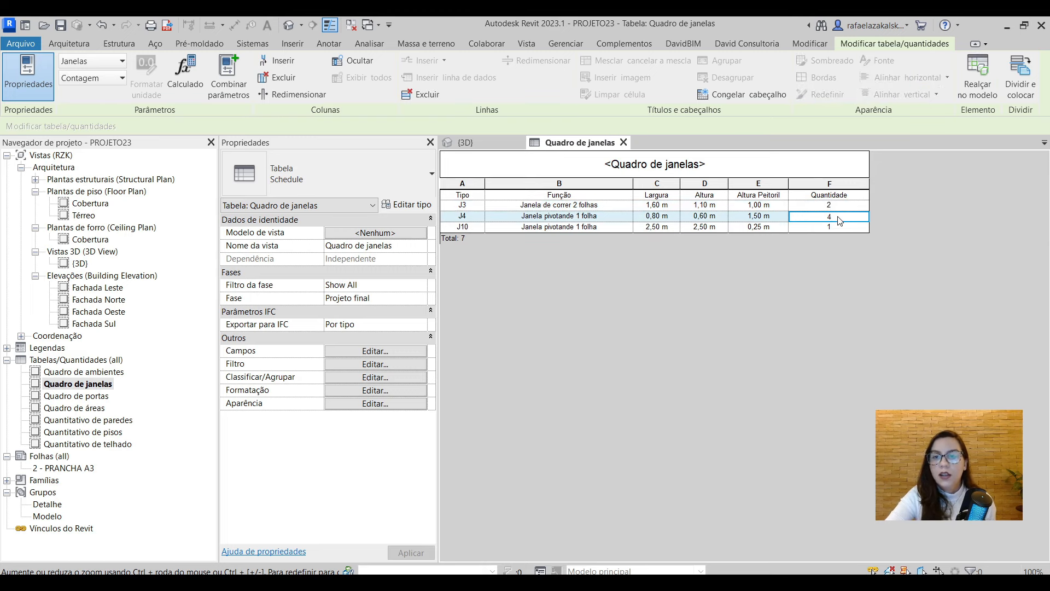
{"action": "left_click", "coordinate": [554, 208]}
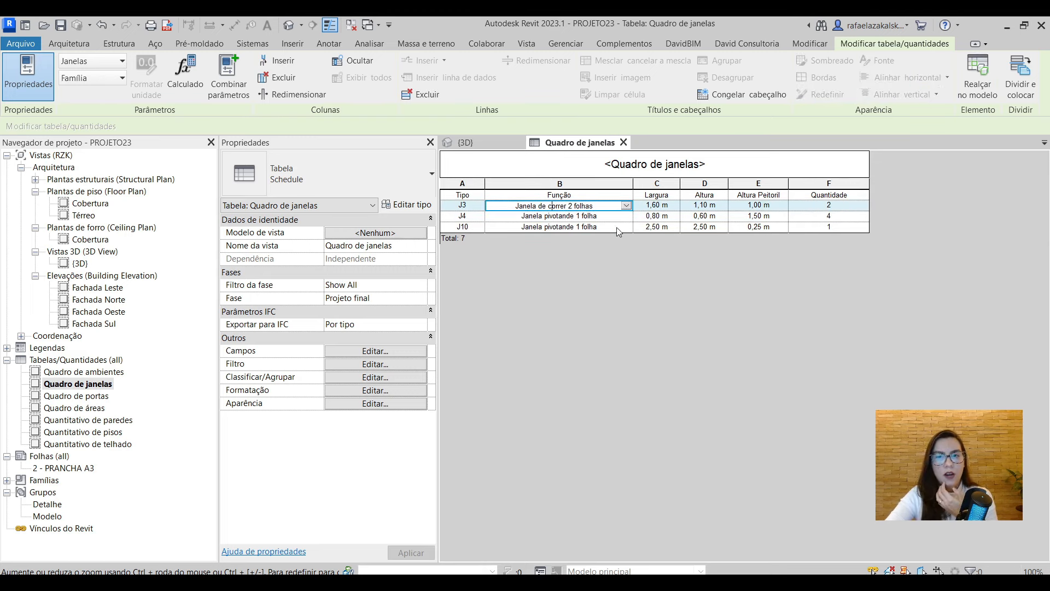
{"action": "left_click", "coordinate": [836, 209]}
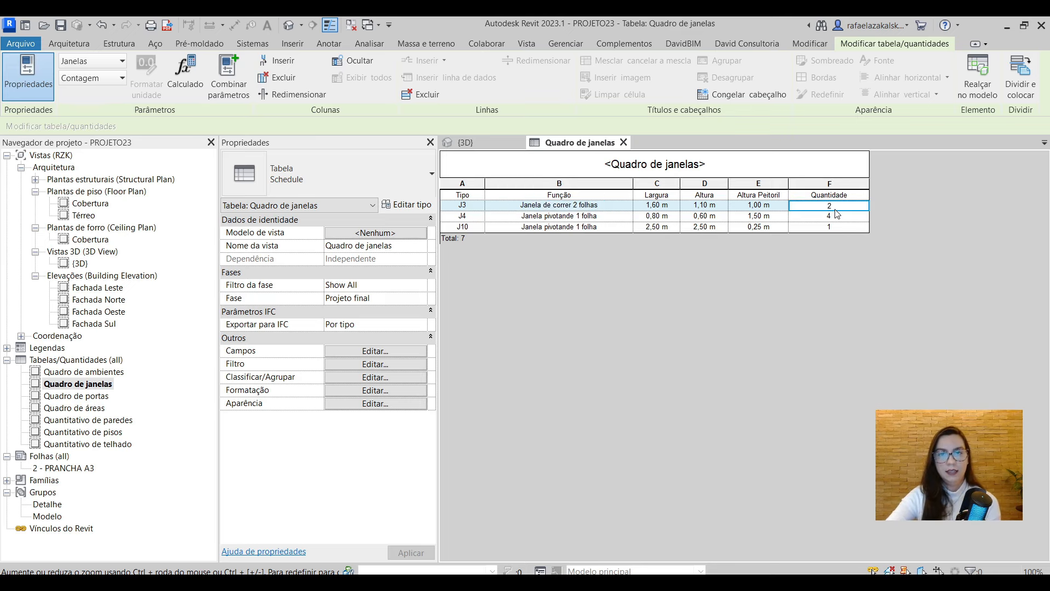
{"action": "left_click", "coordinate": [602, 206]}
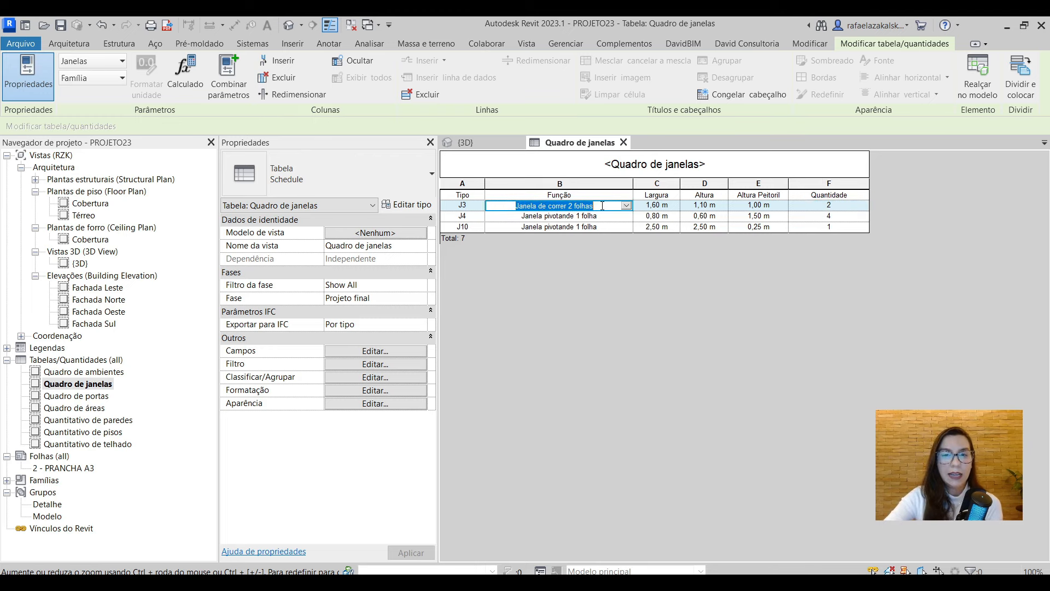
{"action": "left_click", "coordinate": [462, 206]}
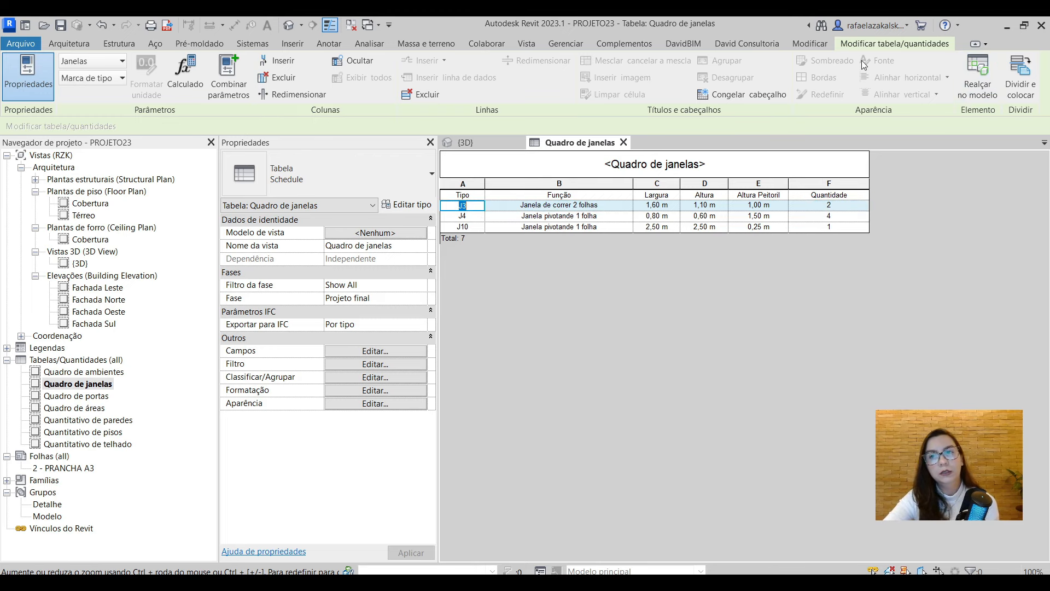
{"action": "left_click", "coordinate": [979, 93]}
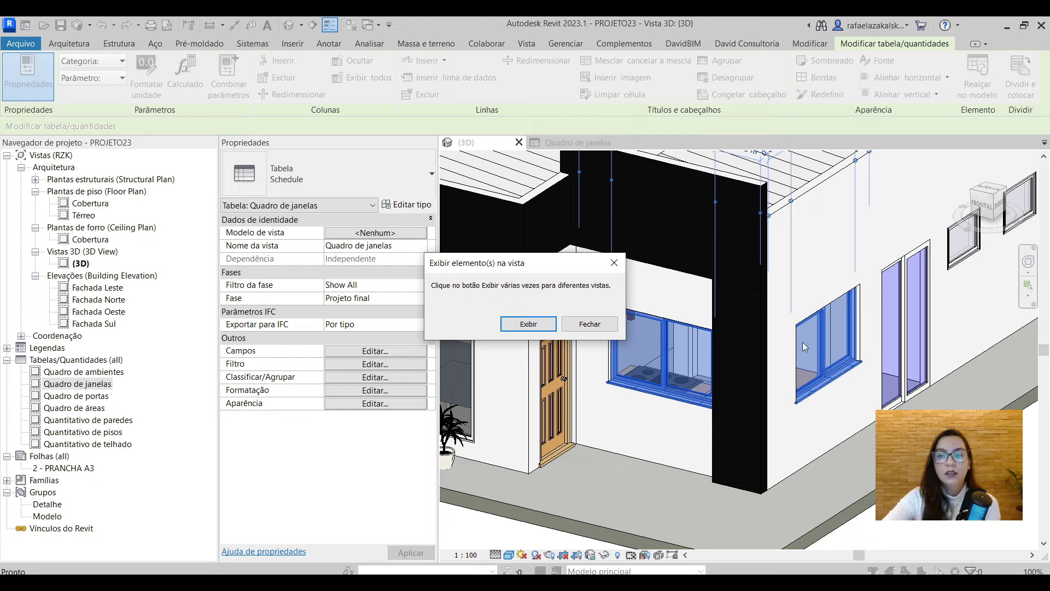
{"action": "left_click", "coordinate": [589, 323]}
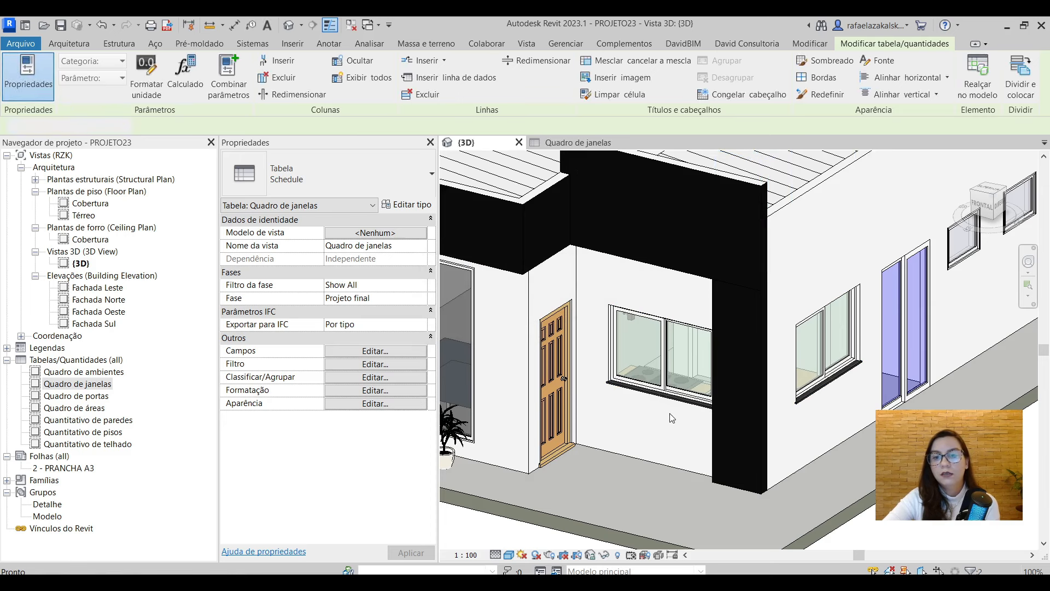
Compare the J3 row of the window schedule with the sliding windows on the house and clear the selection
{"action": "left_click", "coordinate": [574, 143]}
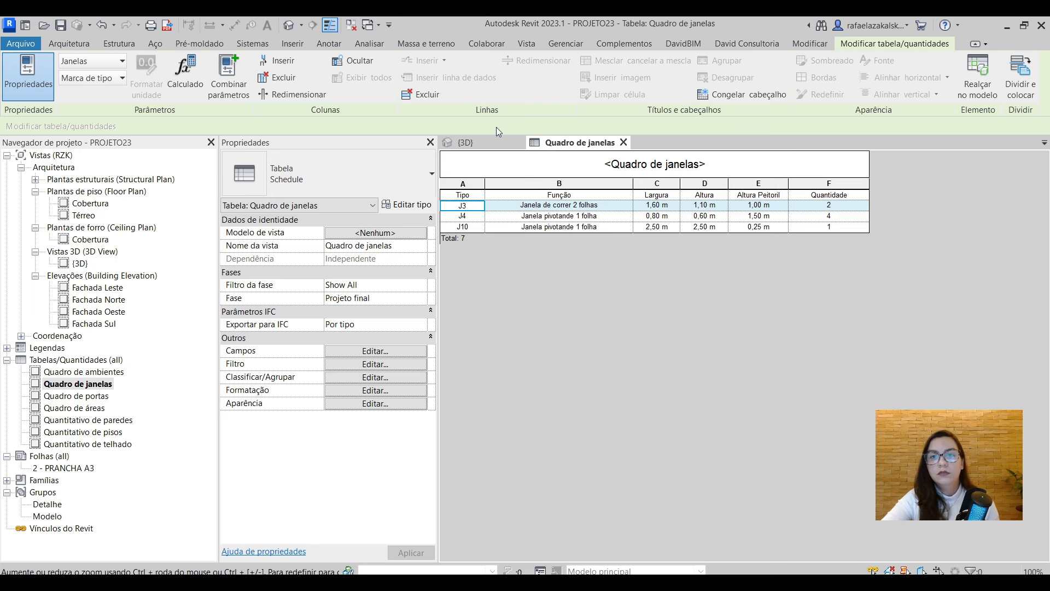
{"action": "left_click", "coordinate": [465, 143]}
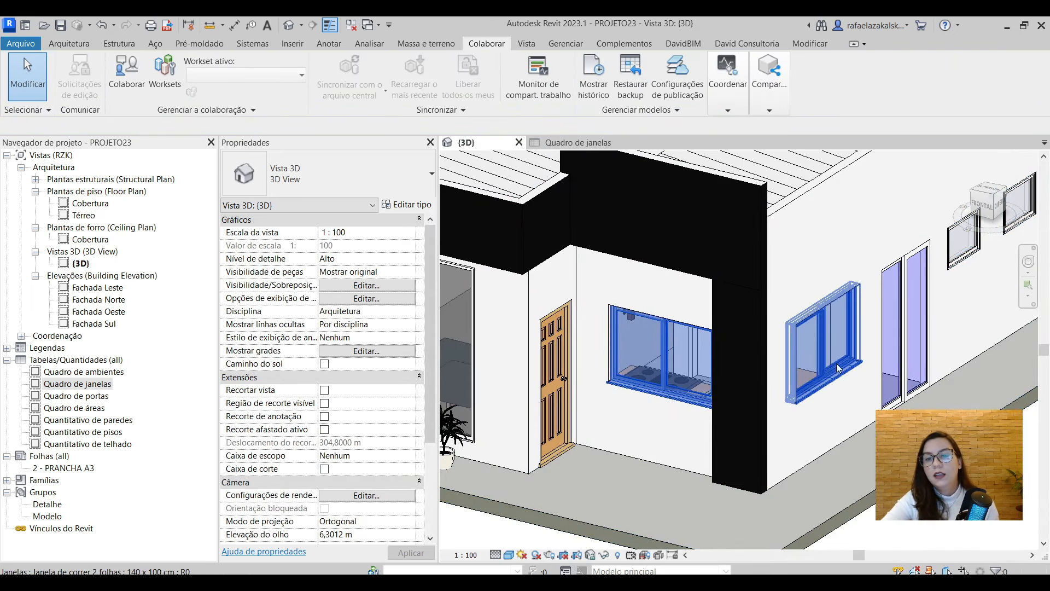
{"action": "key", "text": "Escape"}
{"action": "scroll", "coordinate": [546, 365], "scroll_direction": "down", "scroll_amount": 3}
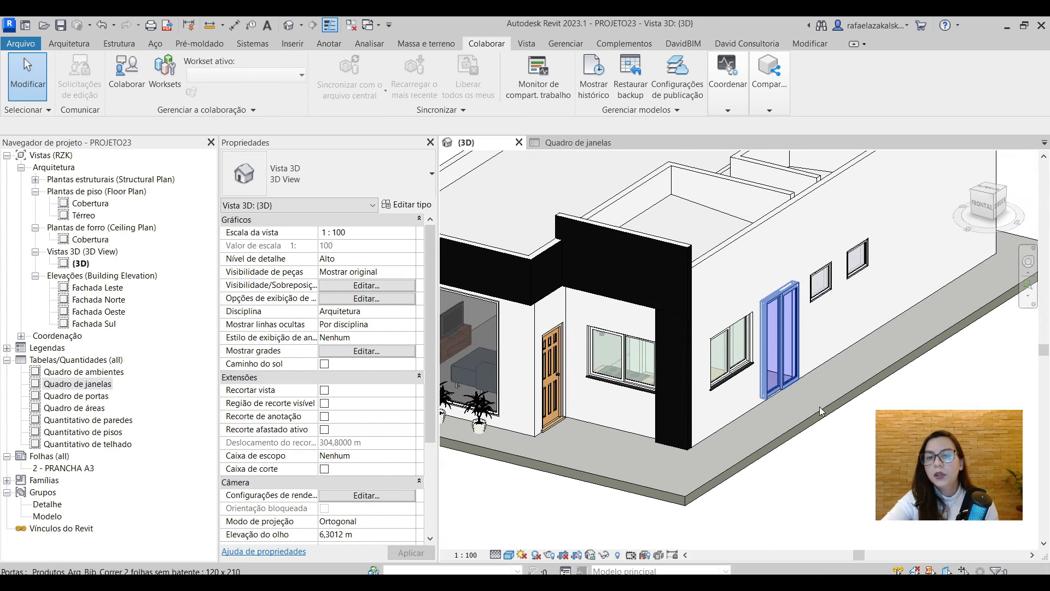
{"action": "scroll", "coordinate": [824, 441], "scroll_direction": "up", "scroll_amount": 2}
{"action": "scroll", "coordinate": [824, 440], "scroll_direction": "up", "scroll_amount": 1}
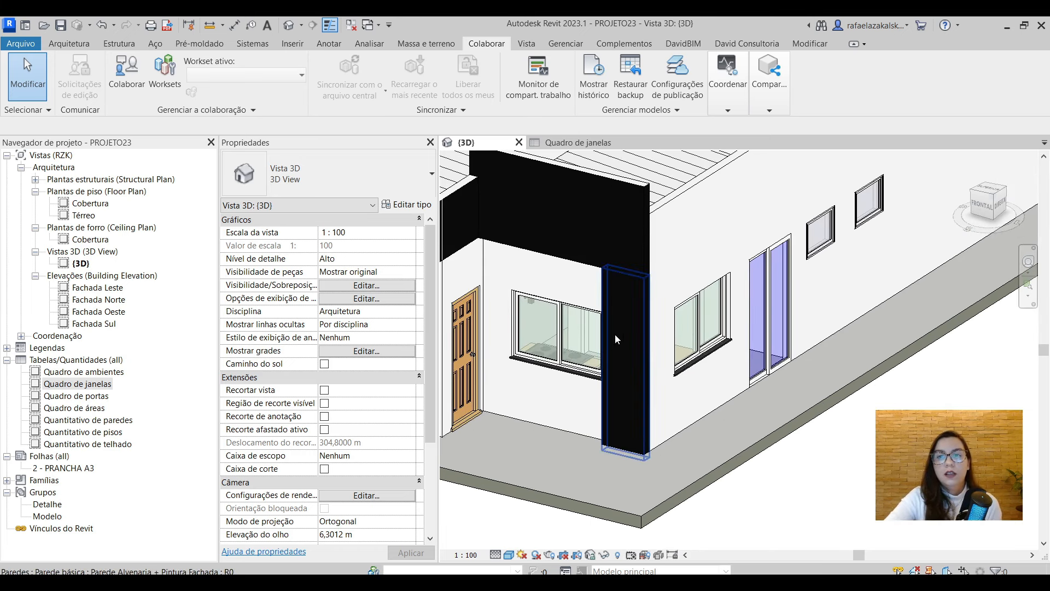
Check the J4 row of the window schedule and highlight its pivoting windows on the side wall in the 3D view
{"action": "left_click", "coordinate": [580, 143]}
{"action": "left_click", "coordinate": [826, 216]}
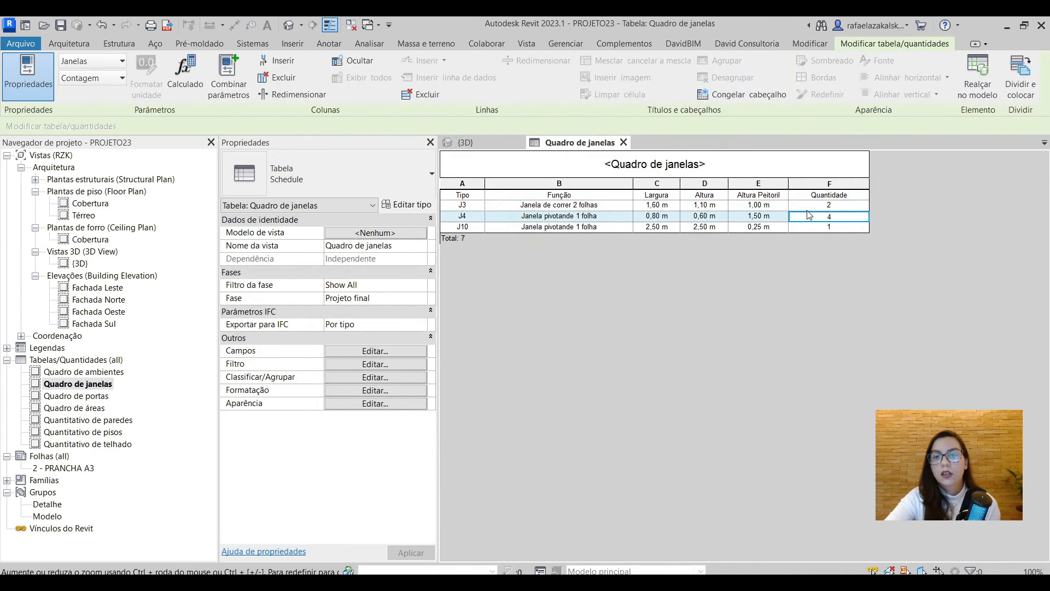
{"action": "left_click", "coordinate": [552, 216]}
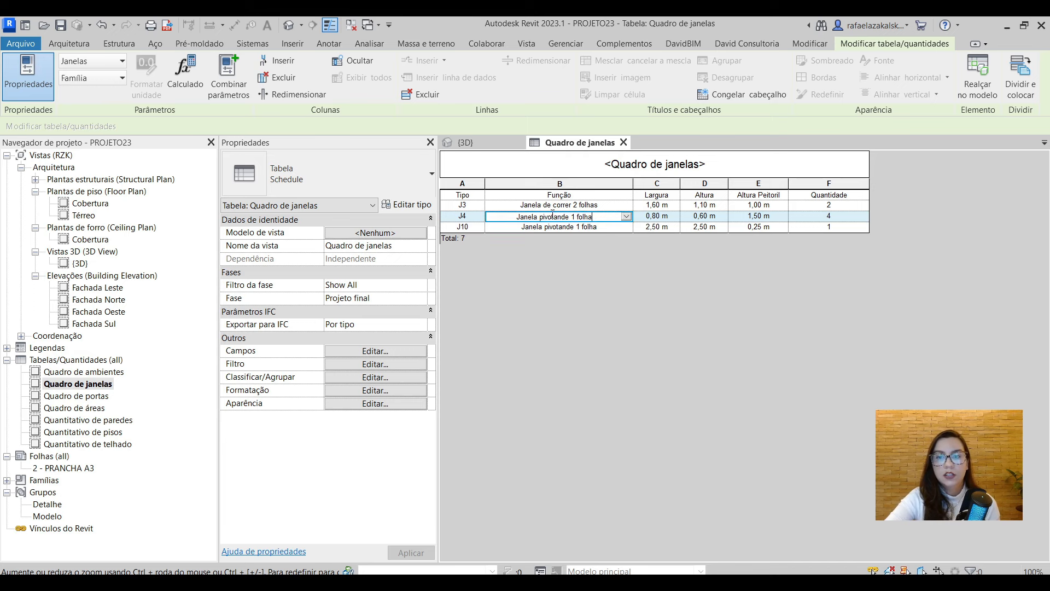
{"action": "left_click", "coordinate": [478, 219]}
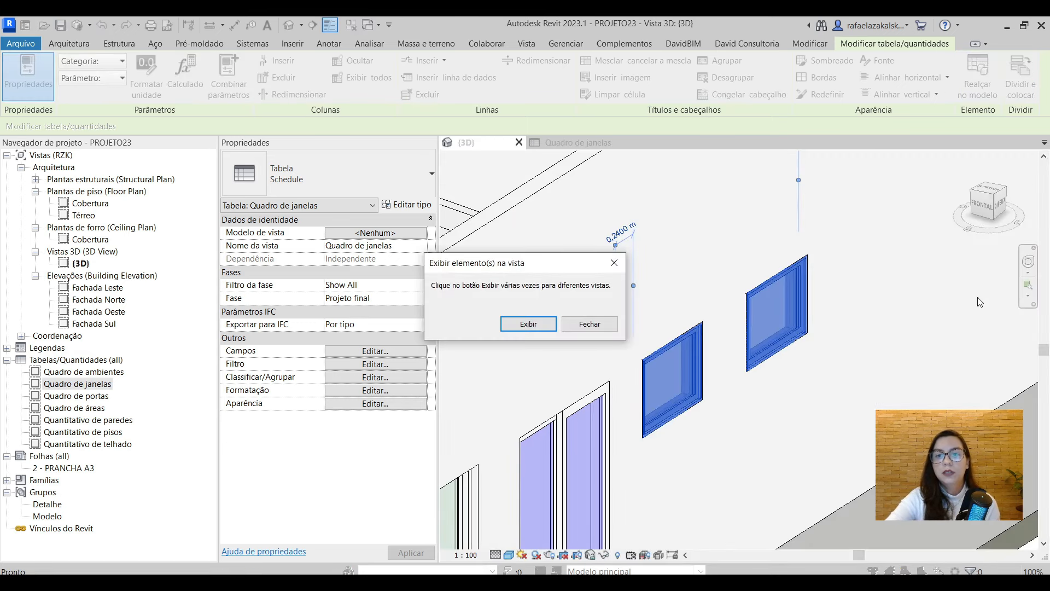
{"action": "left_click", "coordinate": [605, 330]}
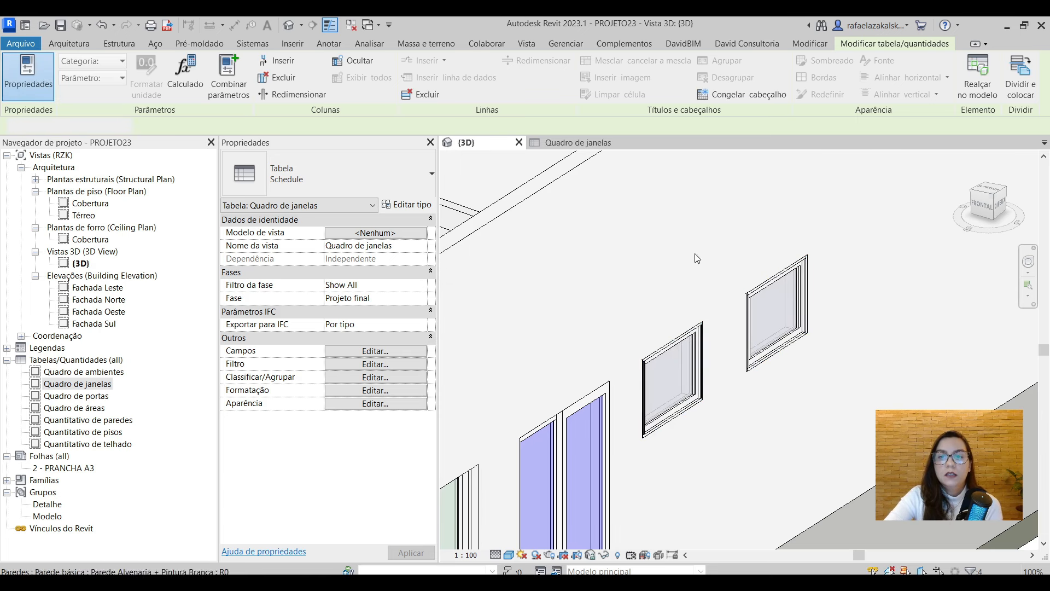
{"action": "scroll", "coordinate": [733, 283], "scroll_direction": "down", "scroll_amount": 5}
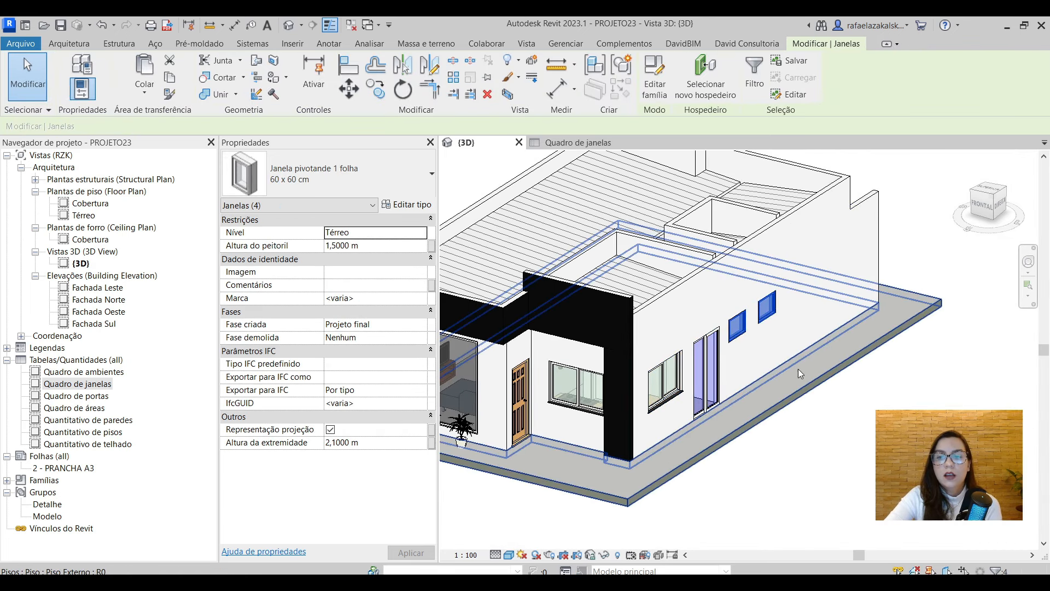
Highlight the J4 windows from the schedule once more and temporarily isolate those elements in the 3D view
{"action": "left_click", "coordinate": [578, 144]}
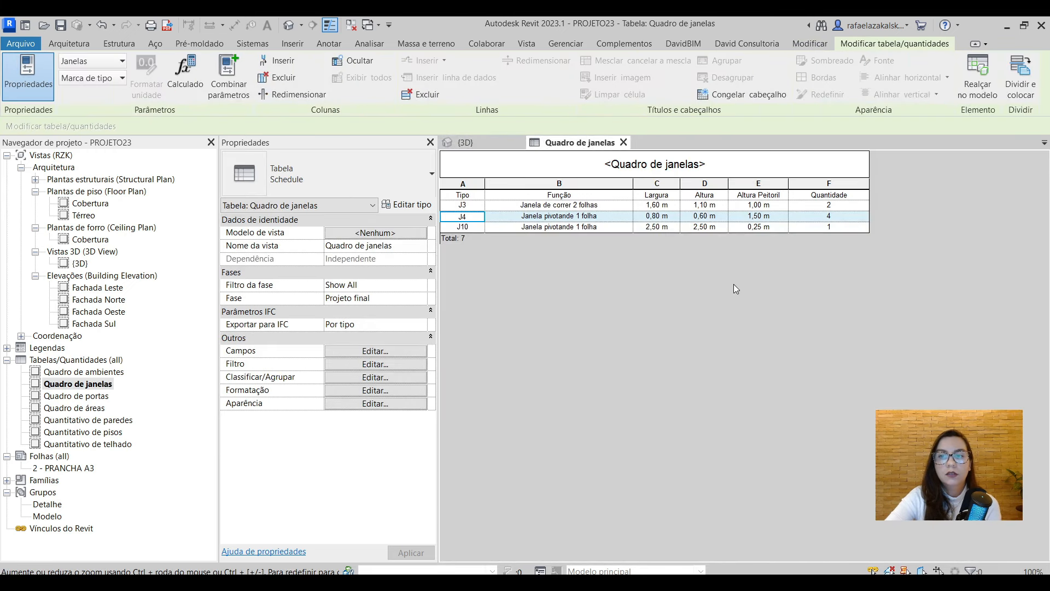
{"action": "left_click", "coordinate": [515, 216]}
{"action": "left_click", "coordinate": [476, 218]}
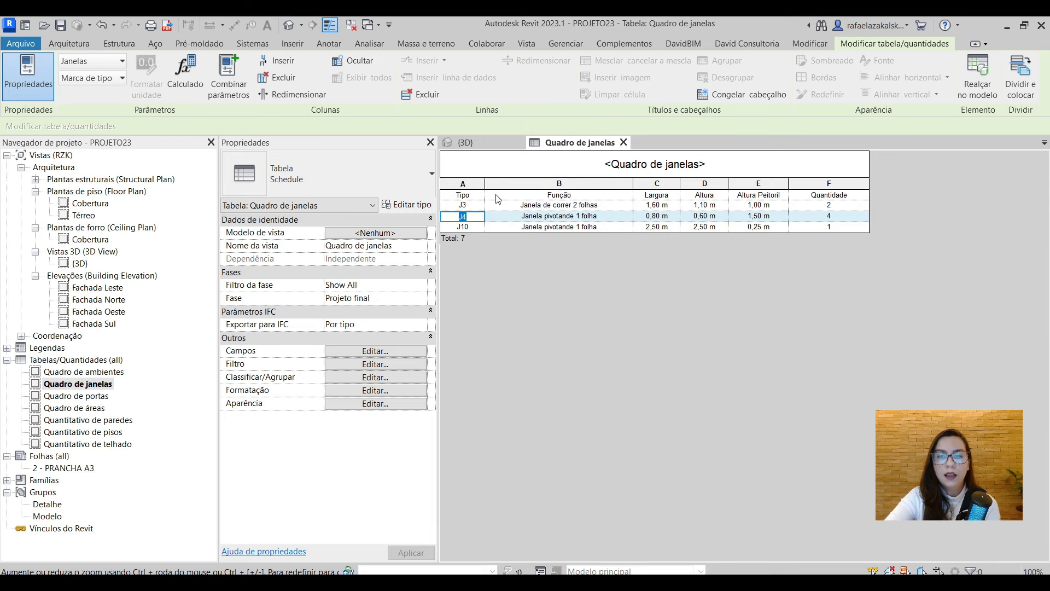
{"action": "left_click", "coordinate": [977, 76]}
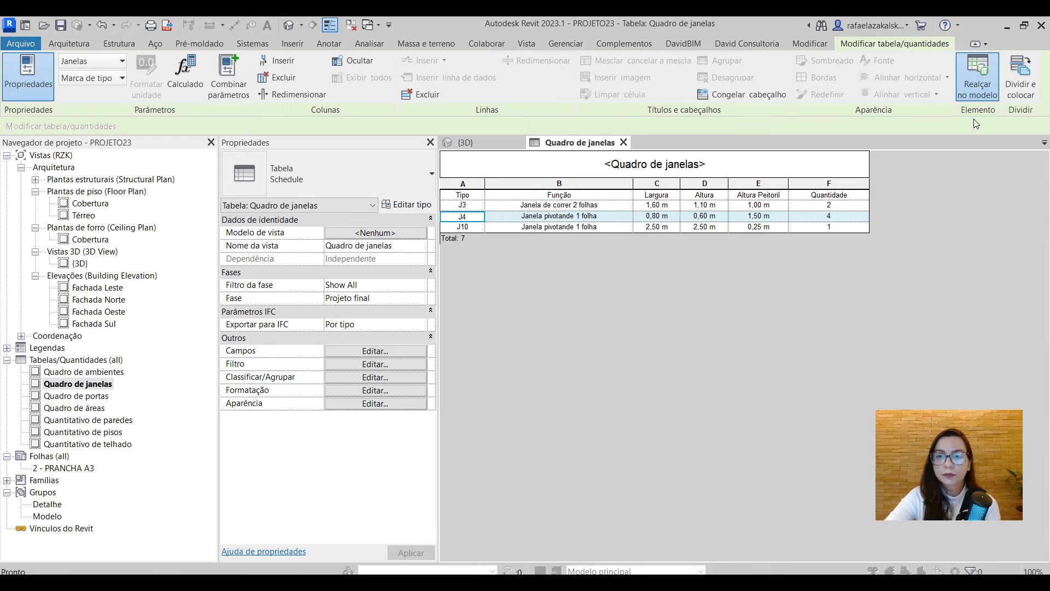
{"action": "left_click", "coordinate": [589, 324]}
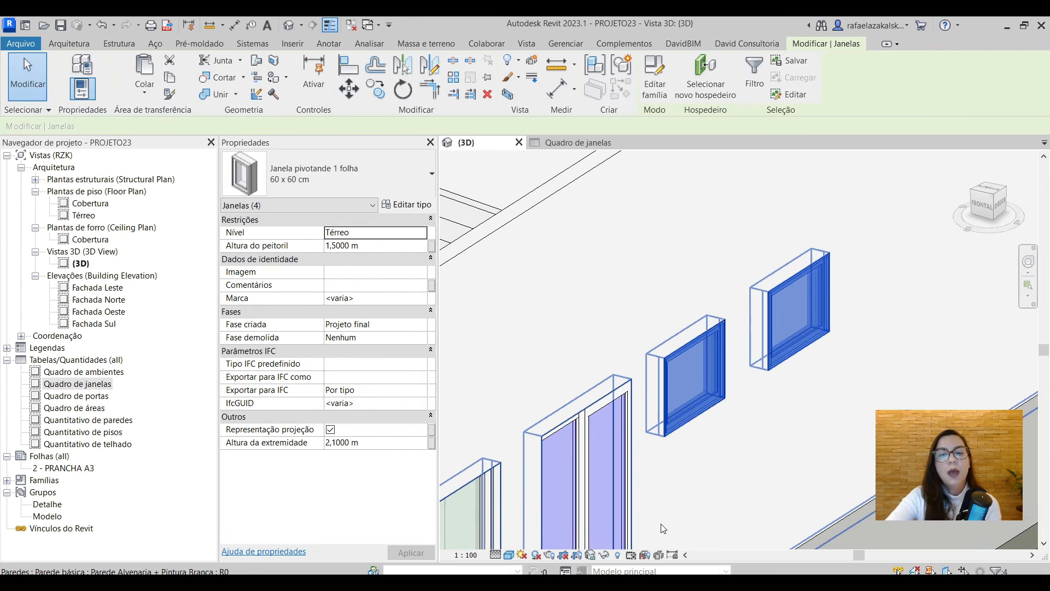
{"action": "left_click", "coordinate": [604, 555]}
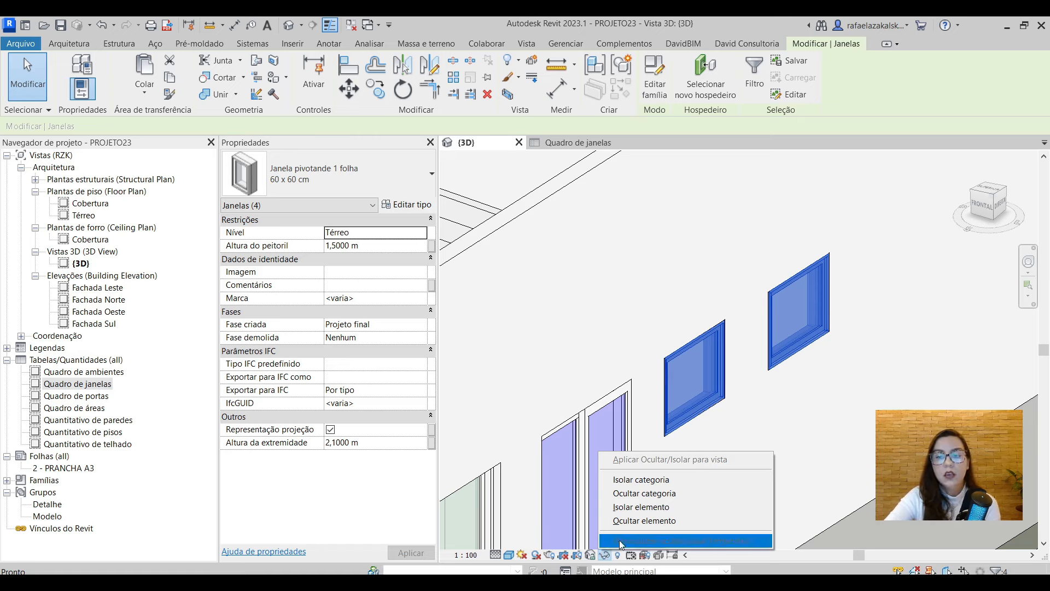
{"action": "left_click", "coordinate": [673, 506]}
{"action": "scroll", "coordinate": [756, 397], "scroll_direction": "down", "scroll_amount": 5}
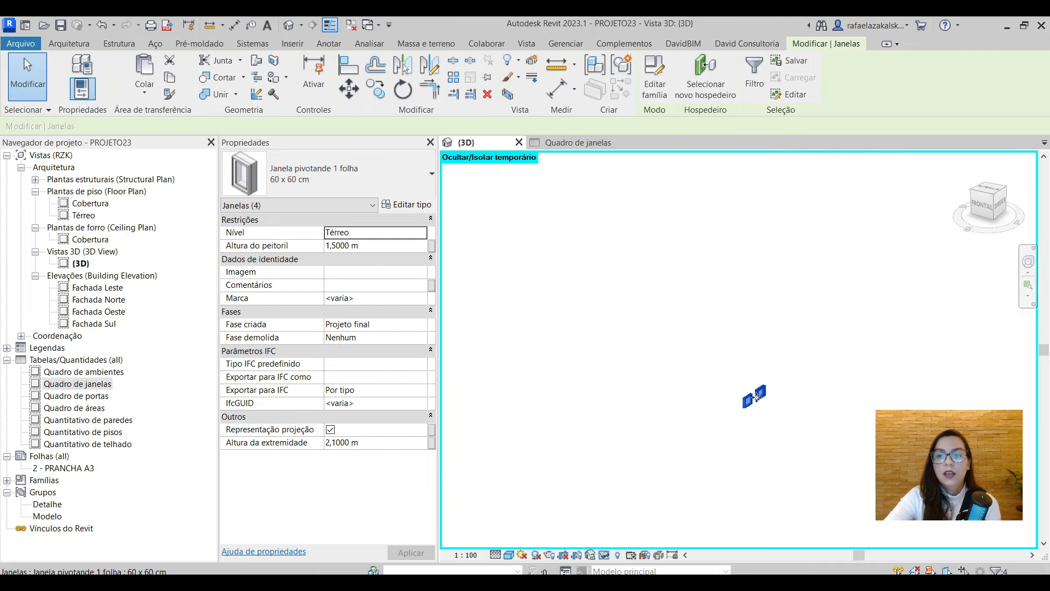
{"action": "scroll", "coordinate": [739, 440], "scroll_direction": "up", "scroll_amount": 3}
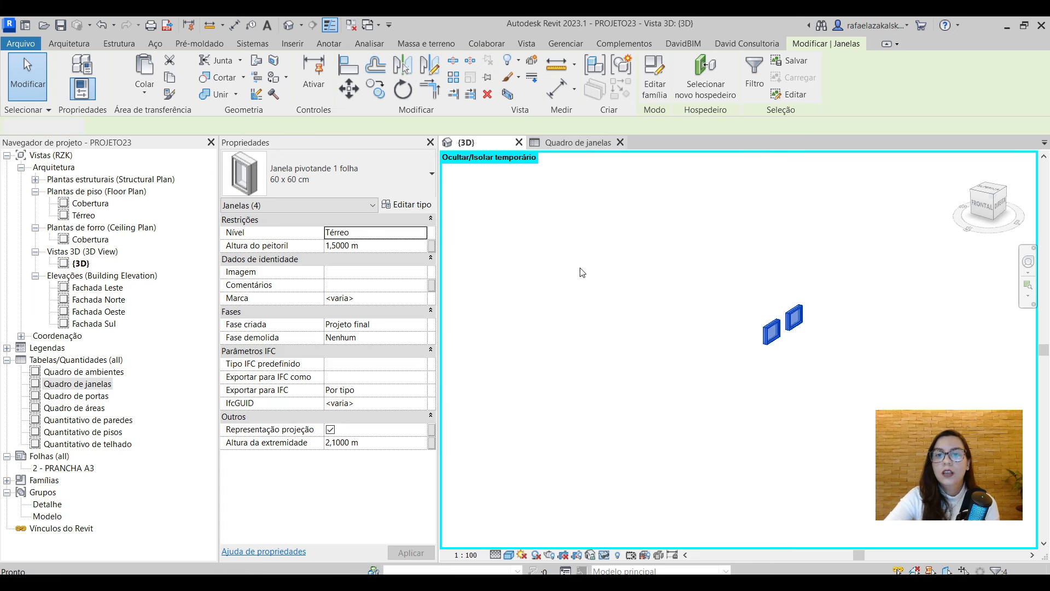
Recheck the window schedule and examine the isolated J4 windows up close with nothing selected
{"action": "left_click", "coordinate": [580, 142]}
{"action": "left_click", "coordinate": [497, 137]}
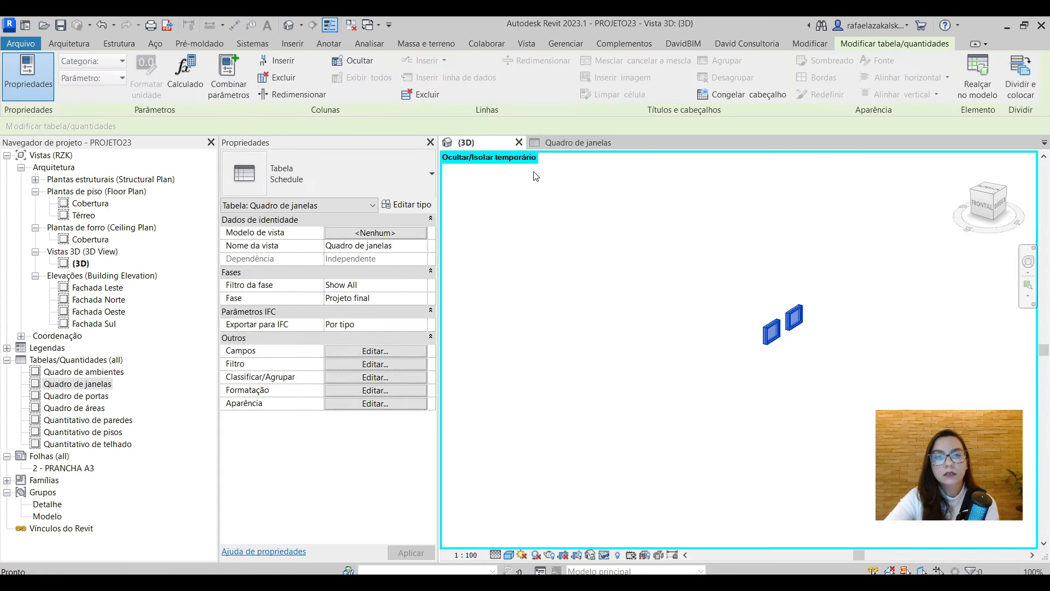
{"action": "scroll", "coordinate": [793, 313], "scroll_direction": "up", "scroll_amount": 5}
{"action": "middle_click_drag", "start_coordinate": [747, 305], "coordinate": [692, 265]}
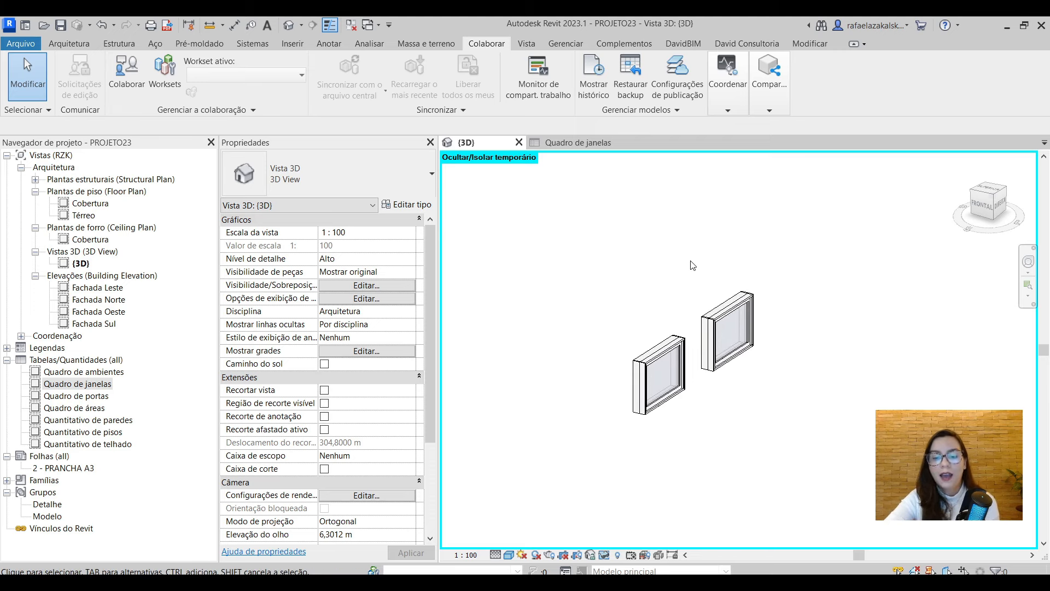
Show the last interference report and locate each of the two Janelas conflicts among the isolated windows
{"action": "key", "text": "Return"}
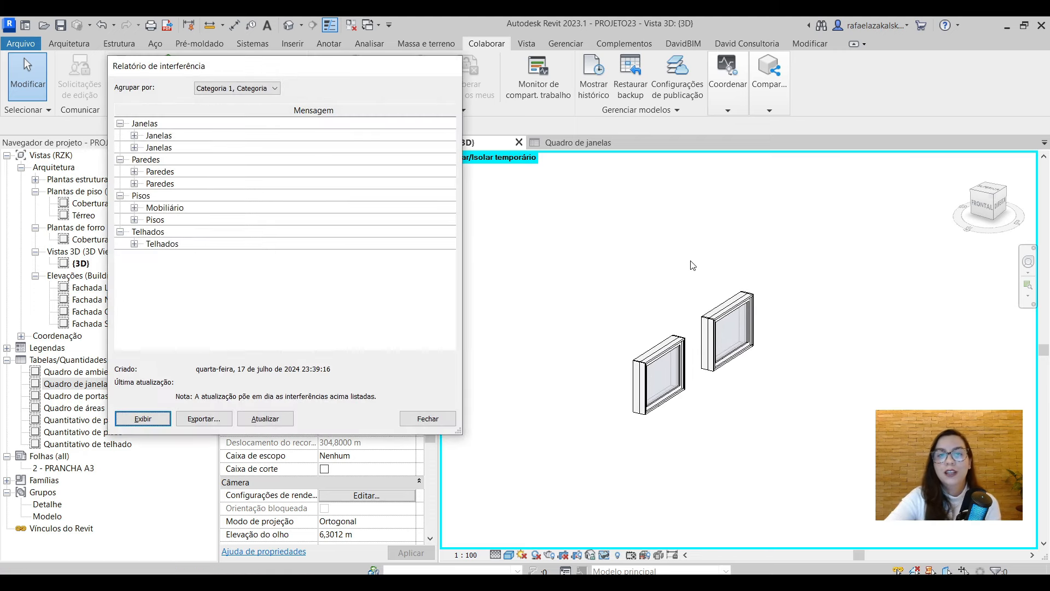
{"action": "left_click", "coordinate": [216, 147]}
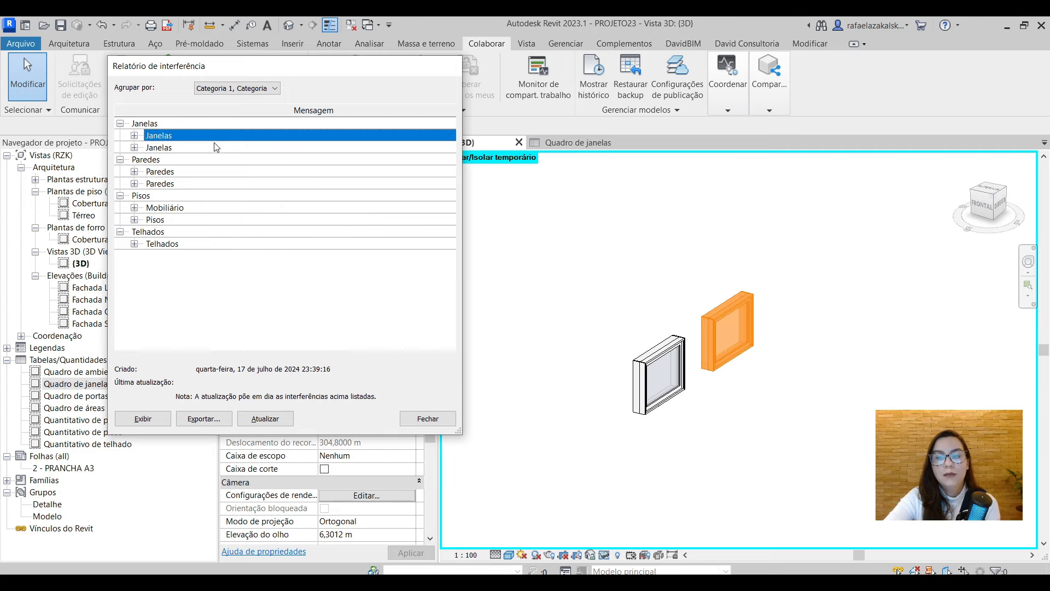
{"action": "left_click", "coordinate": [217, 136]}
{"action": "left_click", "coordinate": [216, 146]}
{"action": "left_click", "coordinate": [218, 137]}
{"action": "left_click", "coordinate": [219, 147]}
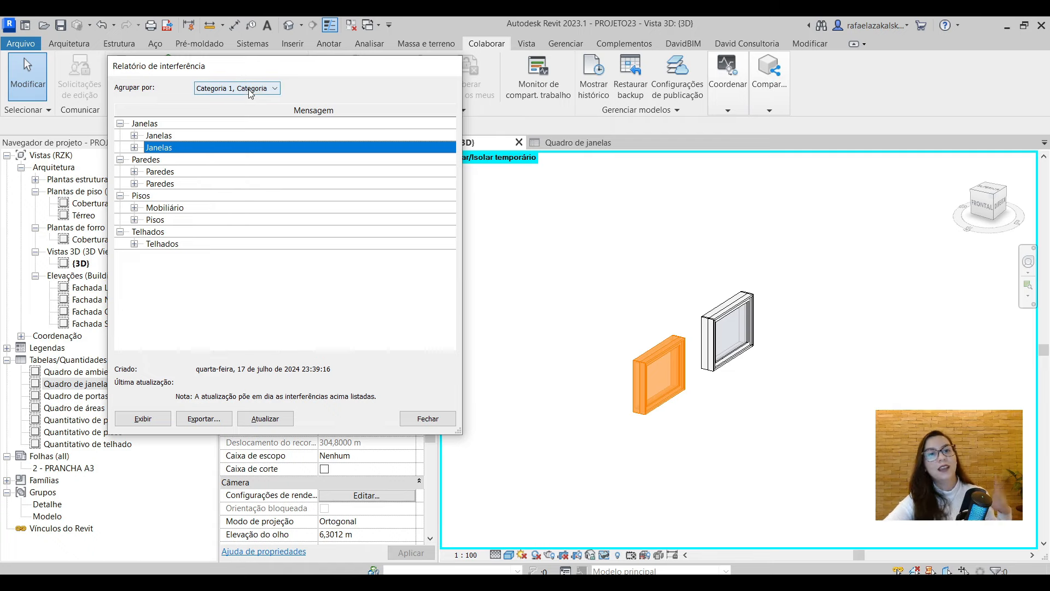
{"action": "left_click", "coordinate": [248, 137]}
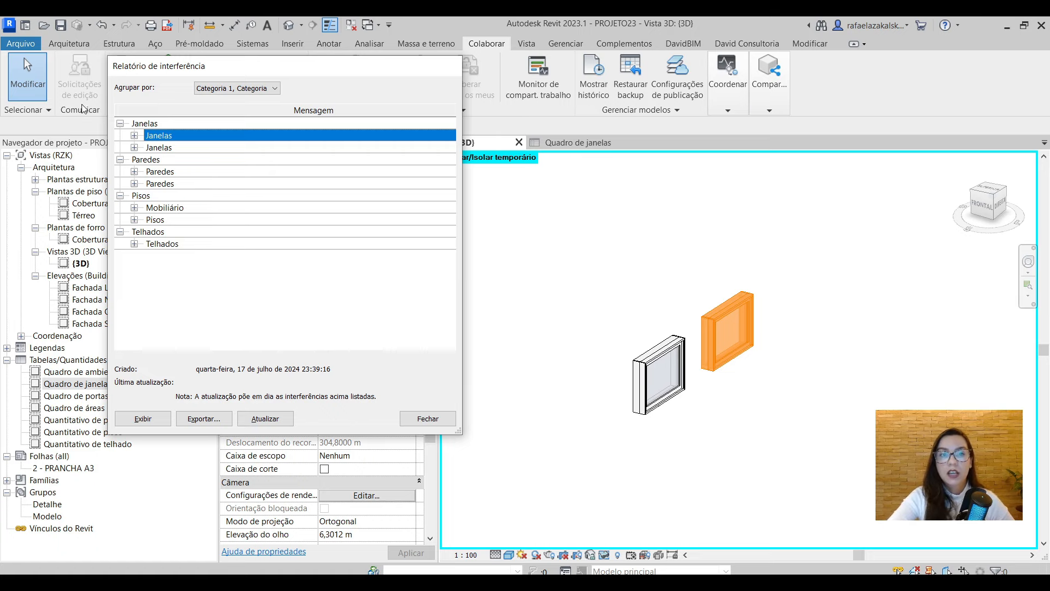
Collapse the report's Janelas, Paredes, Pisos and Telhados categories and expand the first Janelas conflict to list its elements
{"action": "left_click", "coordinate": [120, 124]}
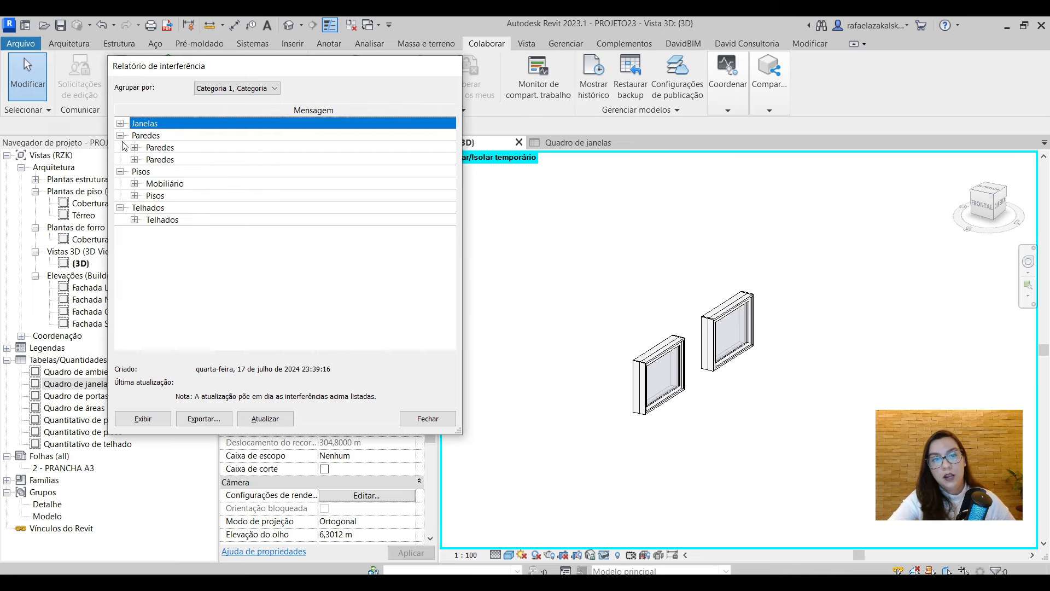
{"action": "left_click", "coordinate": [120, 136]}
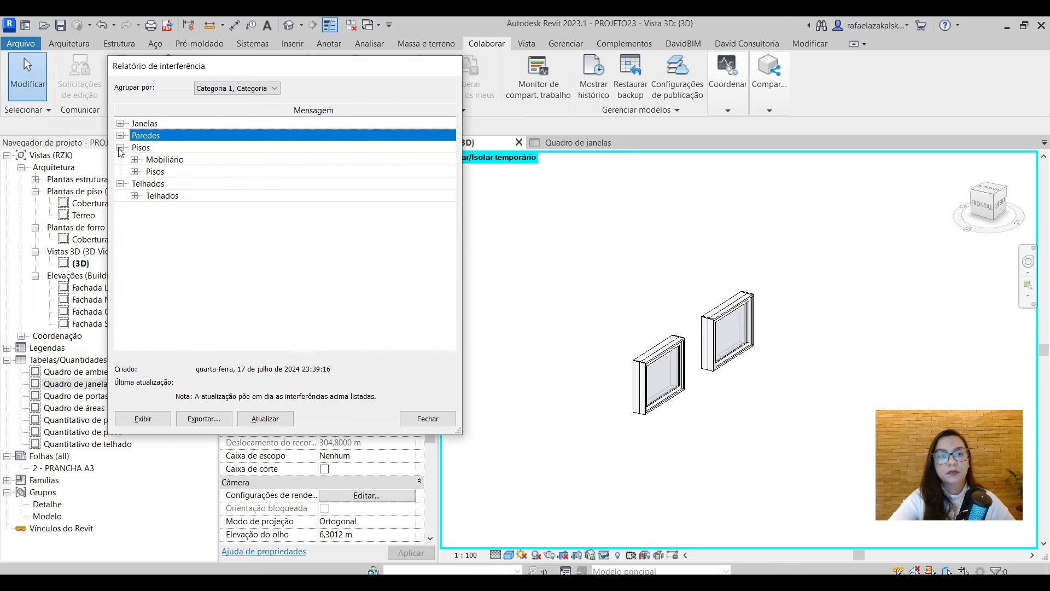
{"action": "left_click", "coordinate": [120, 147]}
{"action": "left_click", "coordinate": [121, 160]}
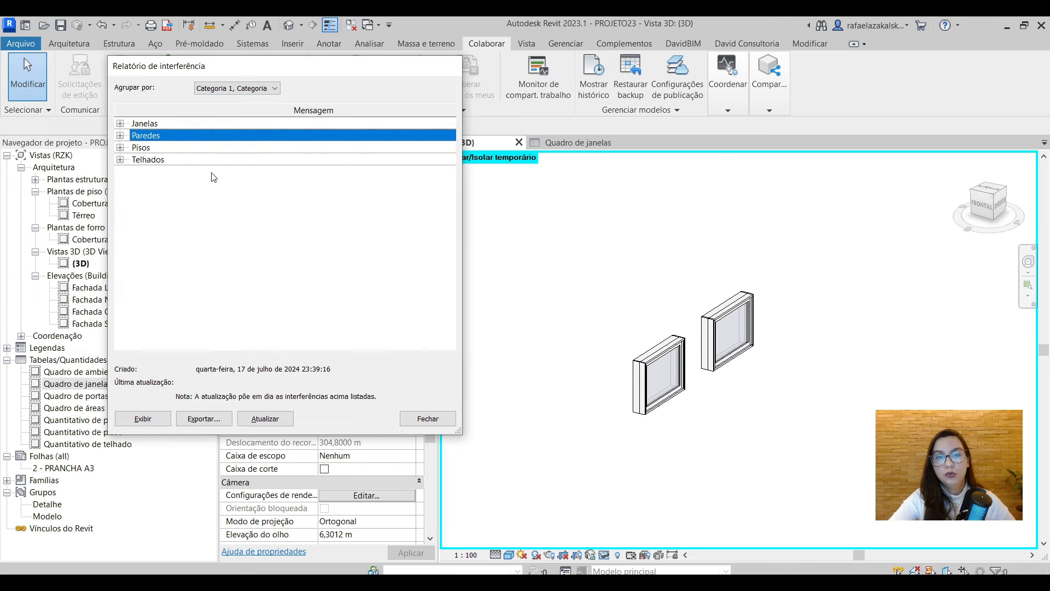
{"action": "left_click", "coordinate": [120, 123]}
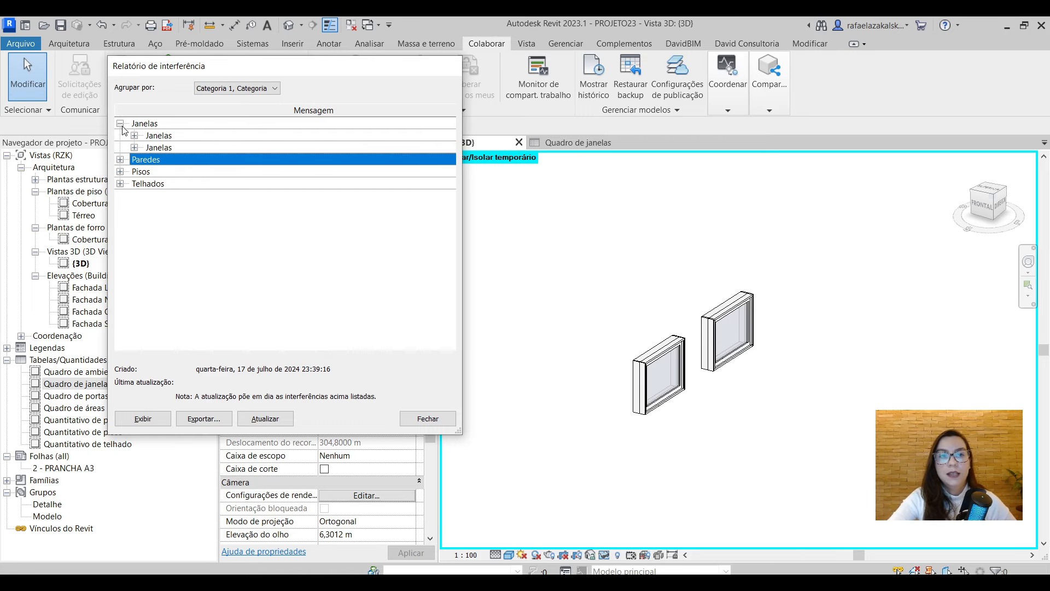
{"action": "left_click", "coordinate": [134, 136]}
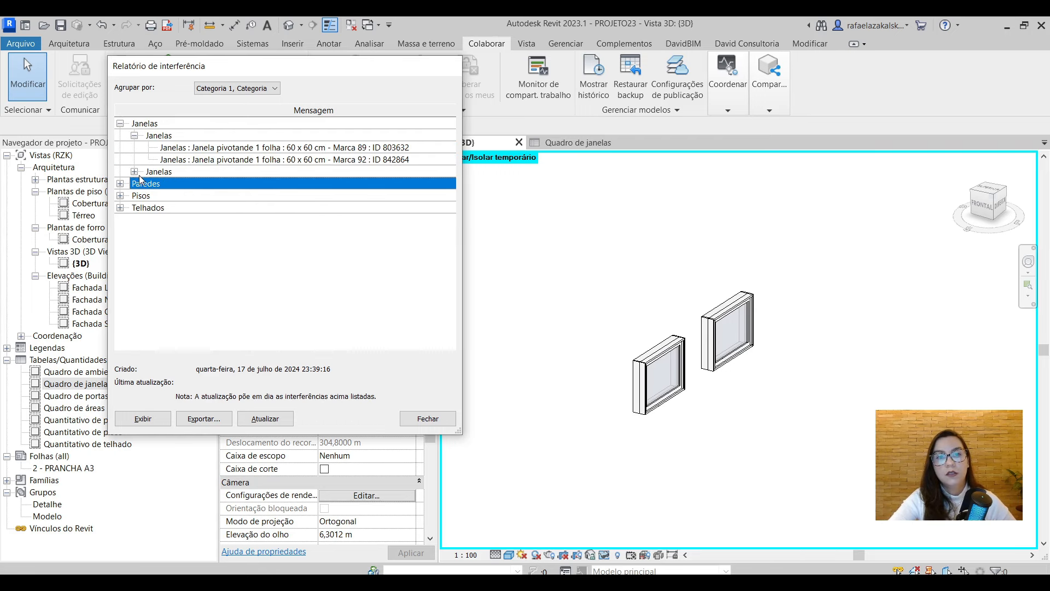
Expand the second Janelas conflict in the report and highlight the first conflict's windows, Marca 89 and Marca 92, one by one
{"action": "left_click", "coordinate": [139, 175]}
{"action": "left_click", "coordinate": [134, 171]}
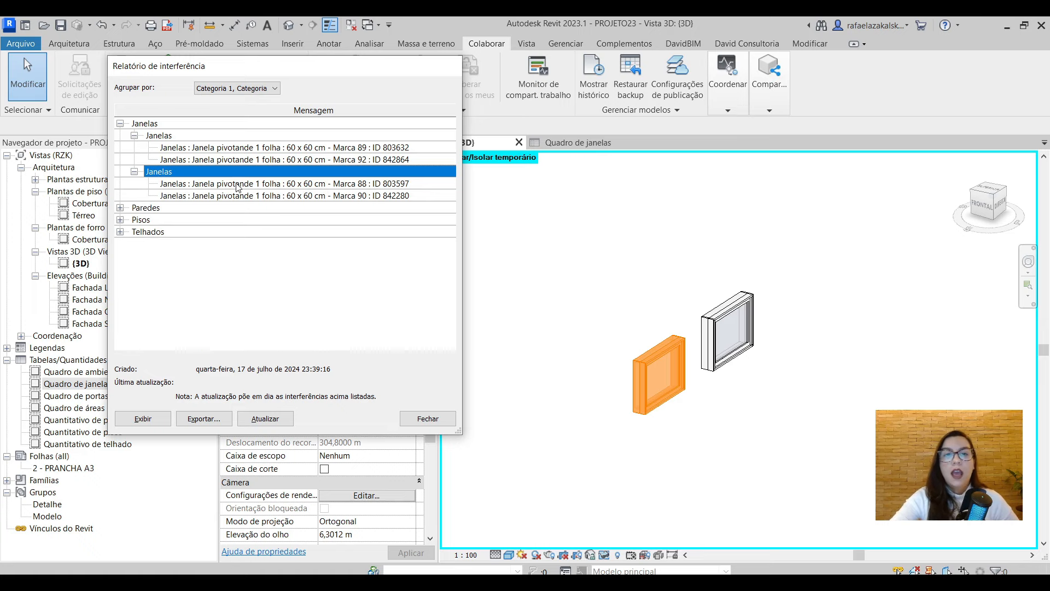
{"action": "left_click", "coordinate": [322, 148]}
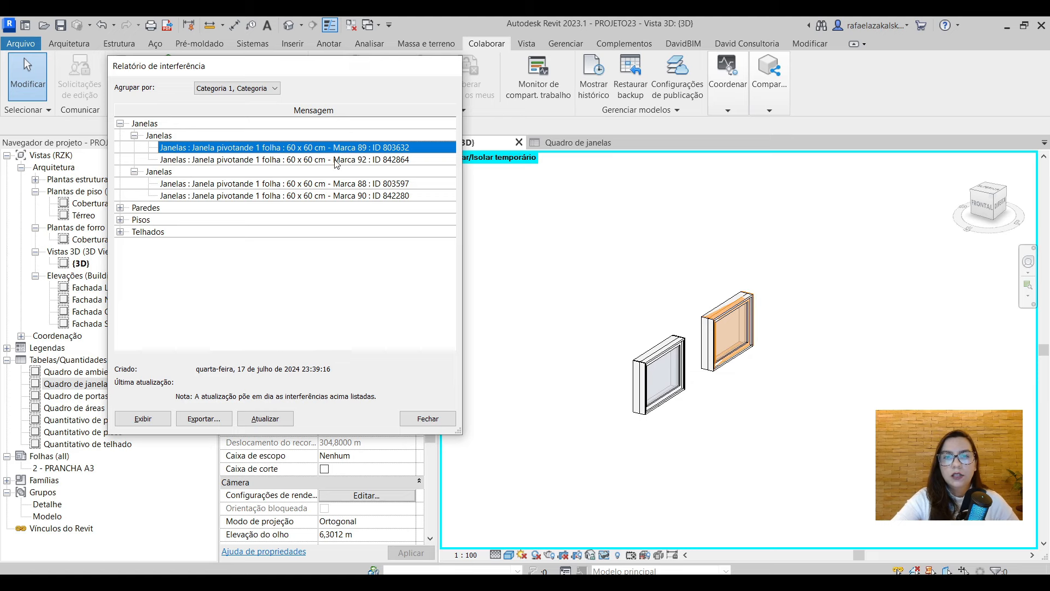
{"action": "left_click", "coordinate": [335, 160]}
{"action": "left_click", "coordinate": [337, 147]}
{"action": "left_click", "coordinate": [350, 160]}
{"action": "scroll", "coordinate": [830, 369], "scroll_direction": "up", "scroll_amount": 3}
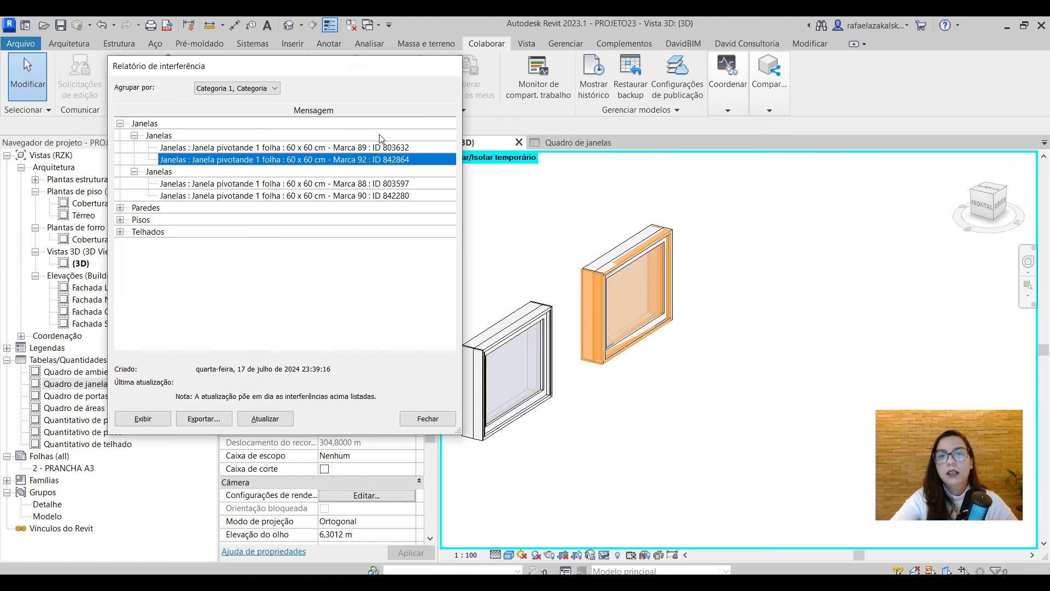
{"action": "left_click", "coordinate": [382, 148]}
{"action": "left_click", "coordinate": [386, 160]}
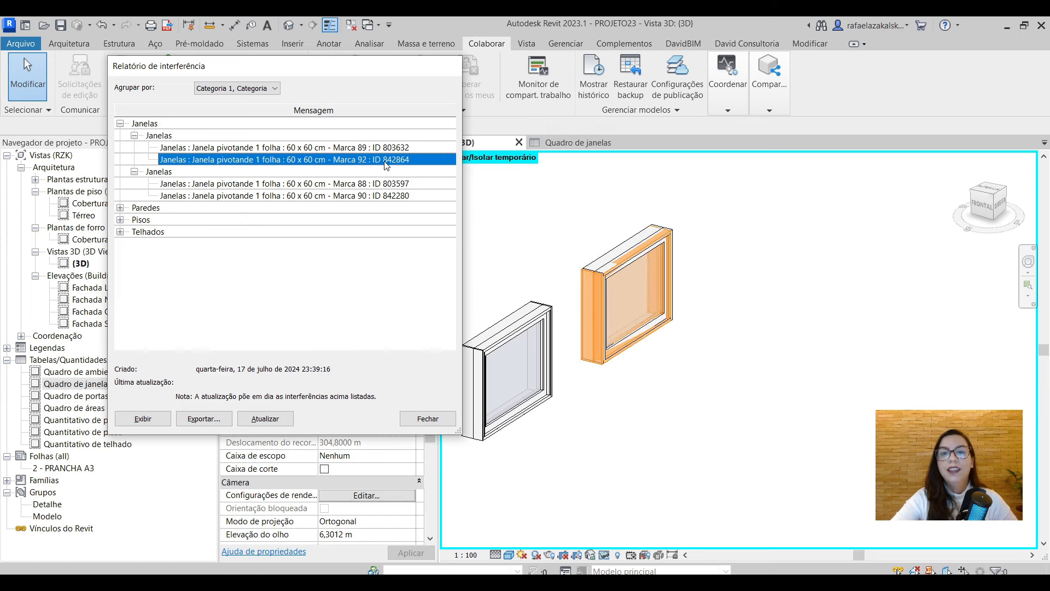
Highlight the second Janelas conflict's windows, Marca 88 and Marca 90, in turn, then close the interference report
{"action": "left_click", "coordinate": [395, 185]}
{"action": "left_click", "coordinate": [394, 206]}
{"action": "left_click", "coordinate": [394, 186]}
{"action": "left_click", "coordinate": [389, 193]}
{"action": "left_click", "coordinate": [389, 186]}
{"action": "left_click", "coordinate": [390, 196]}
{"action": "left_click", "coordinate": [383, 185]}
{"action": "scroll", "coordinate": [747, 234], "scroll_direction": "down", "scroll_amount": 2}
{"action": "scroll", "coordinate": [745, 234], "scroll_direction": "down", "scroll_amount": 2}
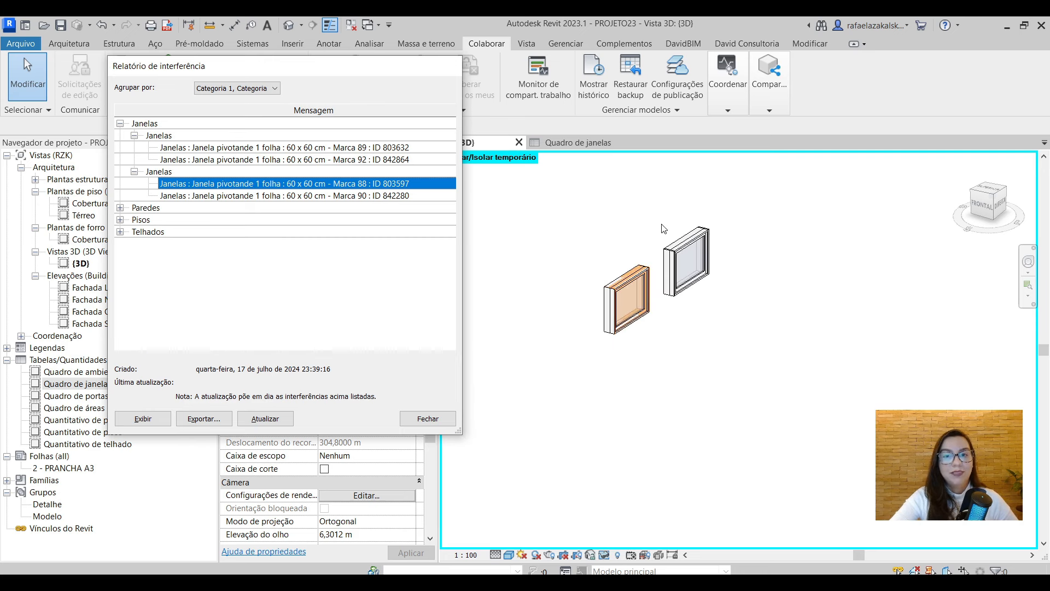
{"action": "scroll", "coordinate": [663, 227], "scroll_direction": "up", "scroll_amount": 1}
{"action": "left_click", "coordinate": [423, 422]}
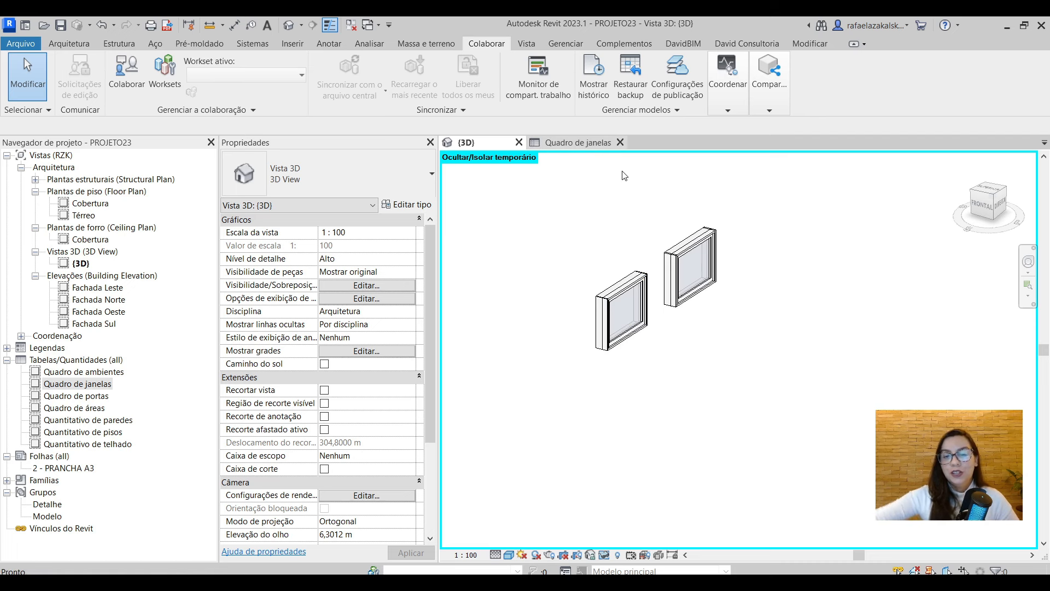
Check the J4 quantity in the window schedule and return to the isolated windows in the 3D view
{"action": "key", "text": "ctrl+Tab"}
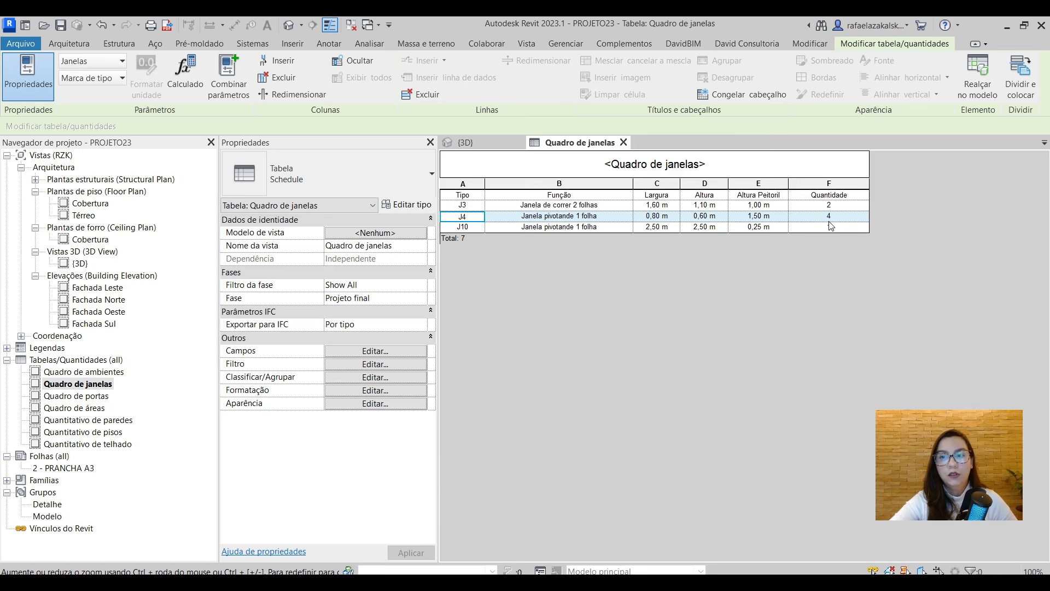
{"action": "left_click", "coordinate": [477, 143]}
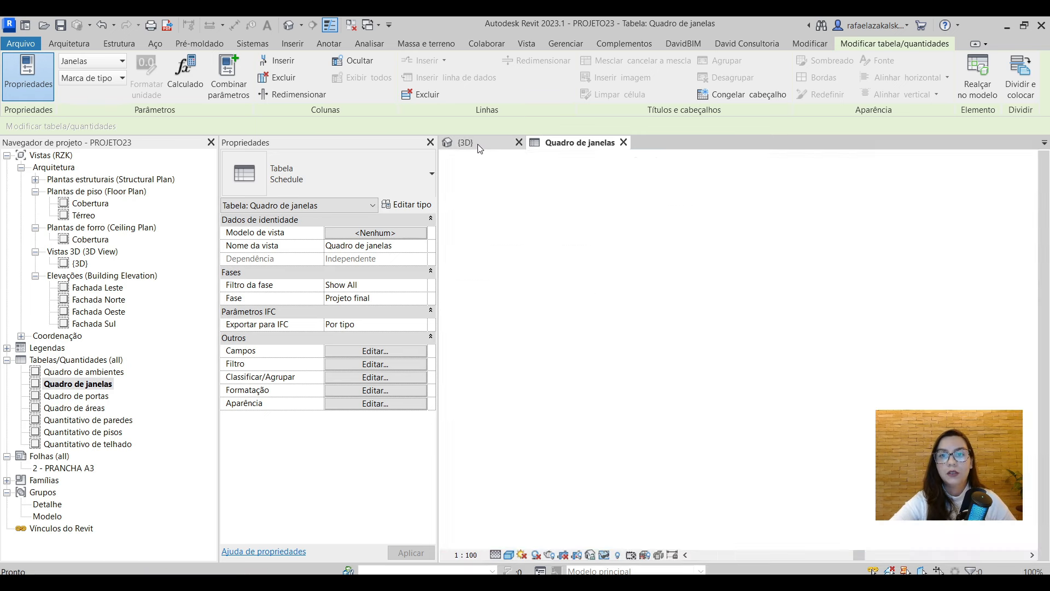
{"action": "scroll", "coordinate": [636, 310], "scroll_direction": "up", "scroll_amount": 2}
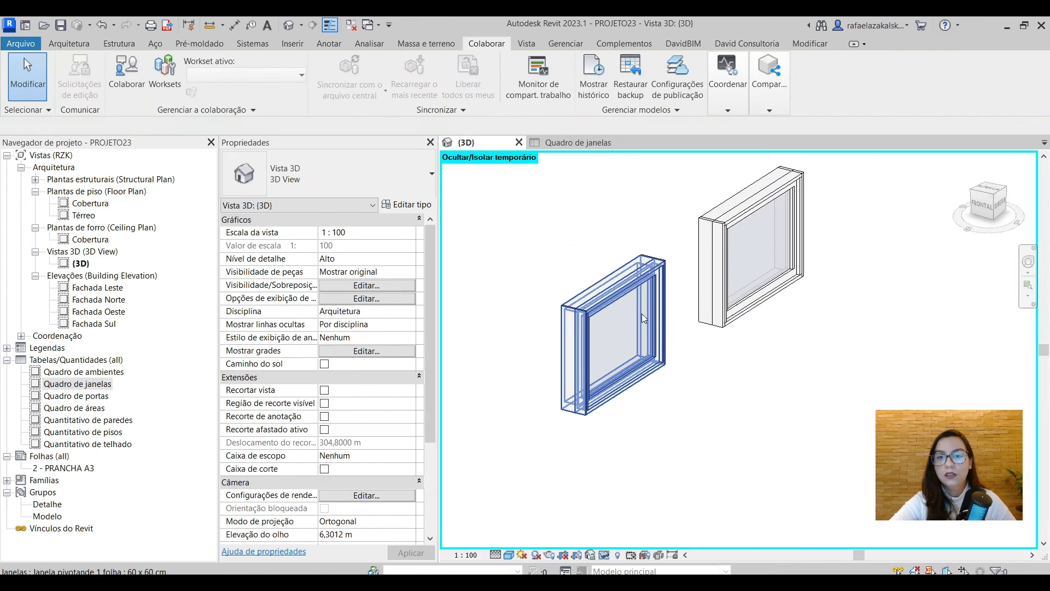
Pull the overlapping window with Marca 90 aside from its pair, accept the warning, and delete that window
{"action": "left_click", "coordinate": [638, 309]}
{"action": "left_click_drag", "start_coordinate": [622, 298], "coordinate": [535, 336]}
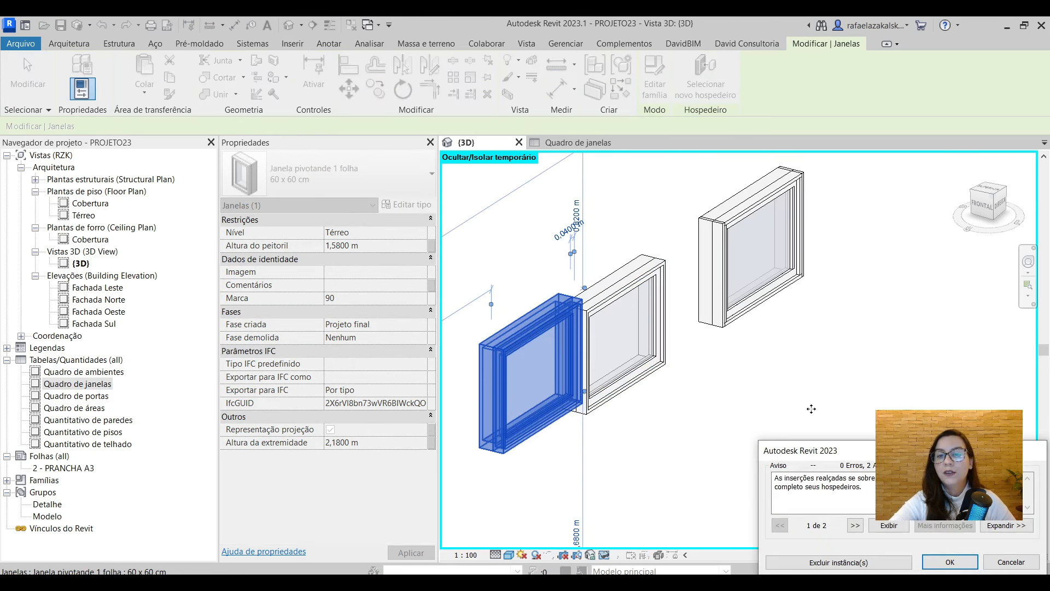
{"action": "left_click", "coordinate": [950, 563]}
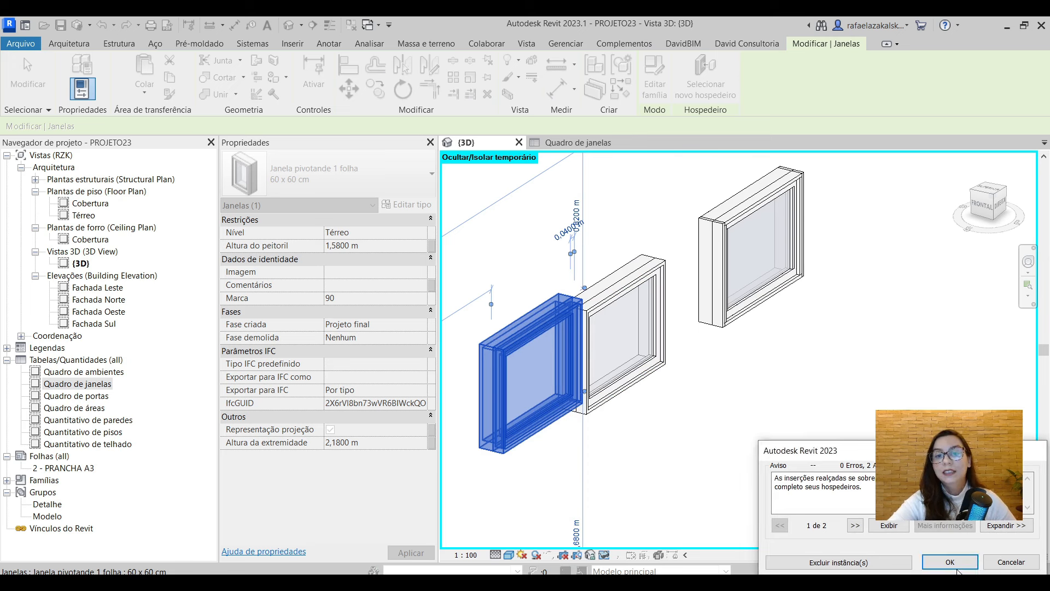
{"action": "key", "text": "Escape"}
{"action": "left_click", "coordinate": [521, 350]}
{"action": "key", "text": "Delete"}
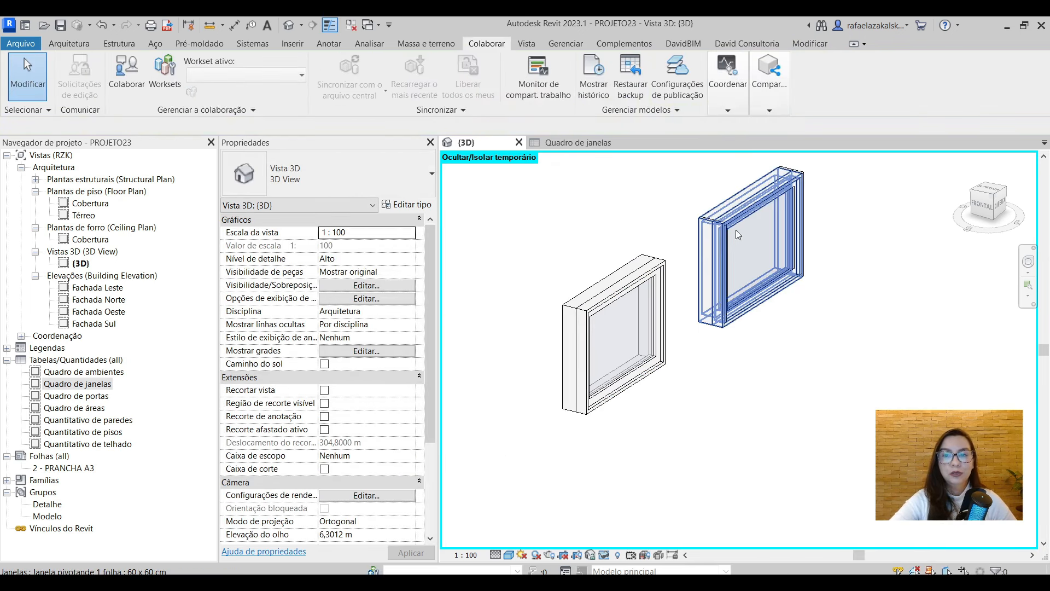
Delete the duplicate window in the other pair and reset the temporary hide/isolate in the 3D view
{"action": "left_click", "coordinate": [775, 202]}
{"action": "key", "text": "Escape"}
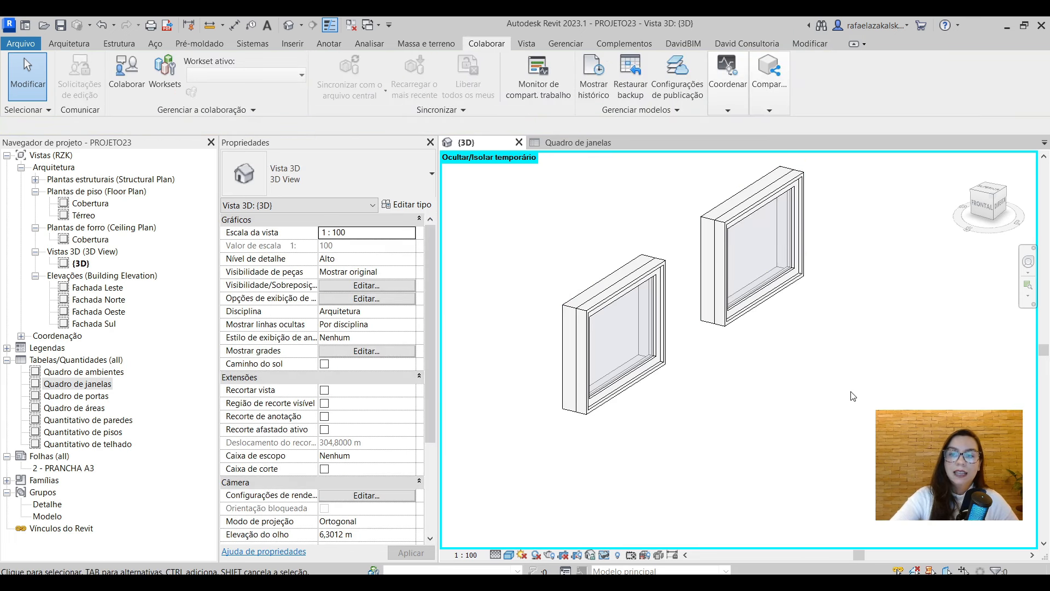
{"action": "left_click", "coordinate": [605, 556]}
{"action": "left_click", "coordinate": [667, 541]}
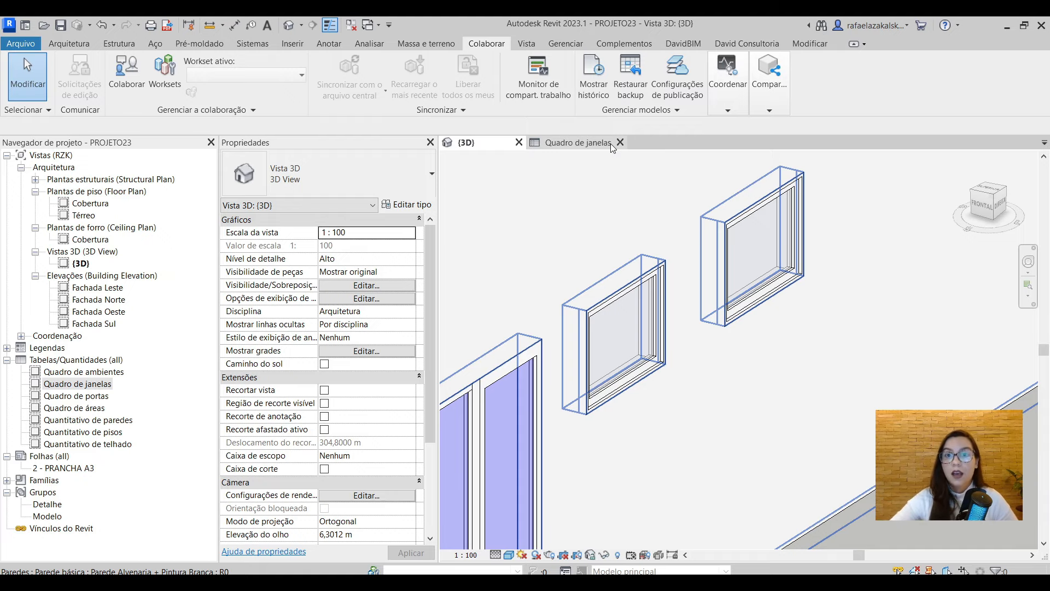
Show the last interference report over the full model, refresh its conflict list and close the report
{"action": "scroll", "coordinate": [727, 334], "scroll_direction": "down", "scroll_amount": 5}
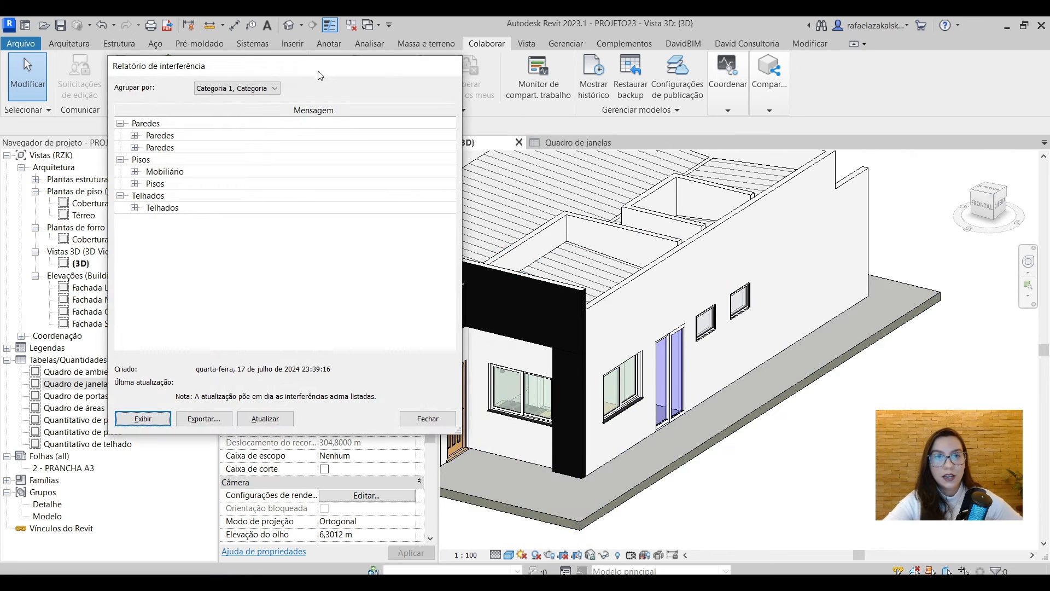
{"action": "left_click", "coordinate": [265, 419]}
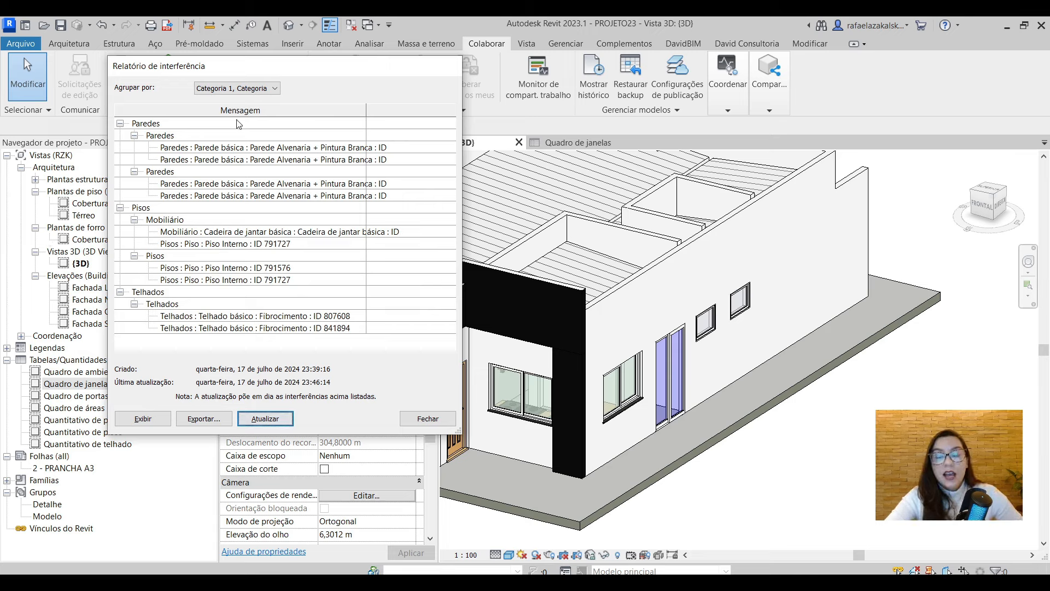
{"action": "left_click", "coordinate": [428, 418]}
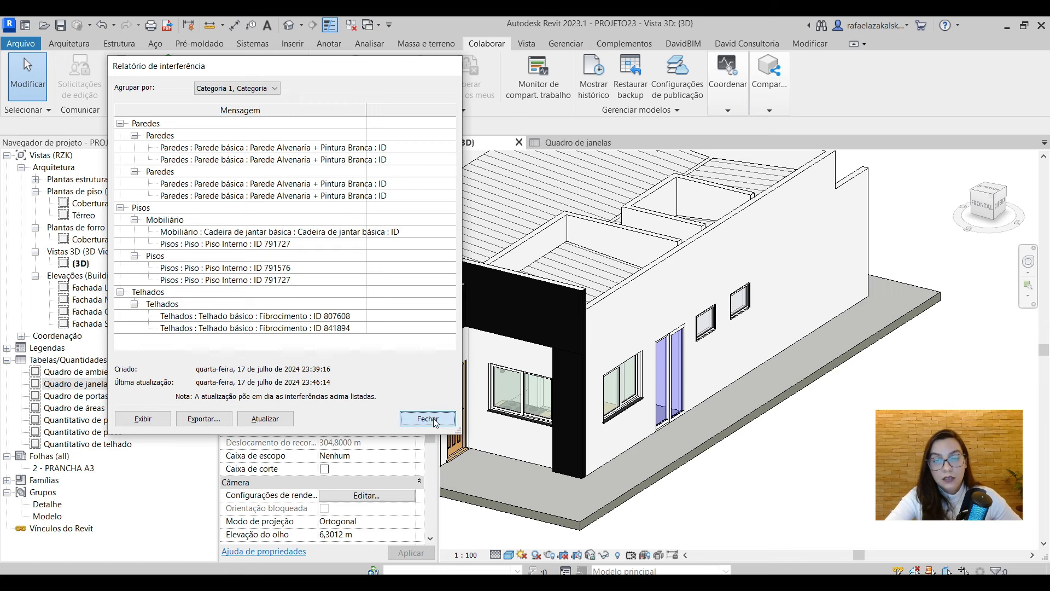
Verify the J4 quantity in the window schedule after the deletions and close the schedule
{"action": "left_click", "coordinate": [579, 144]}
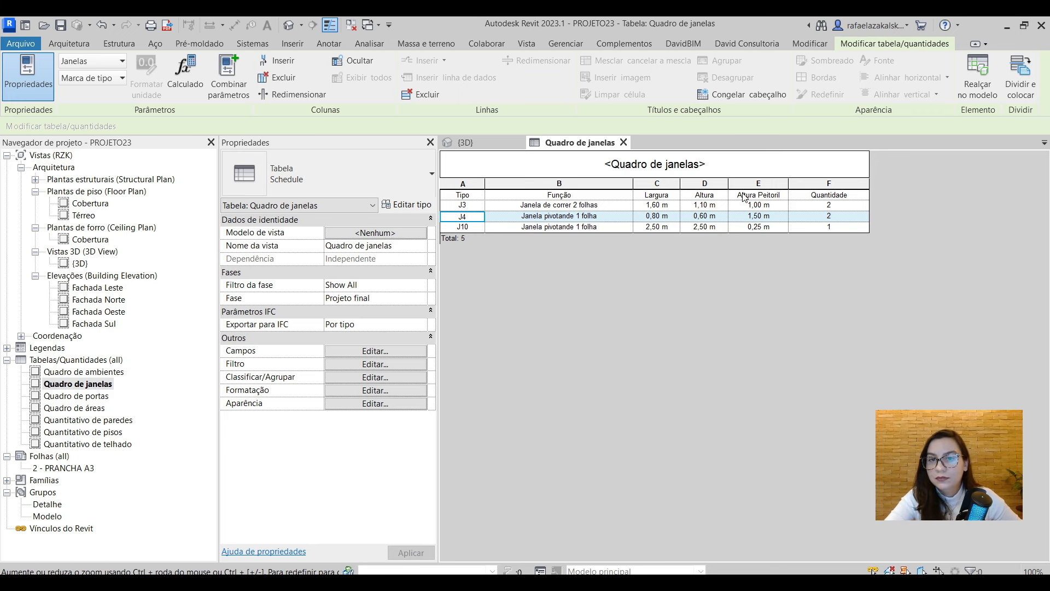
{"action": "left_click", "coordinate": [624, 143]}
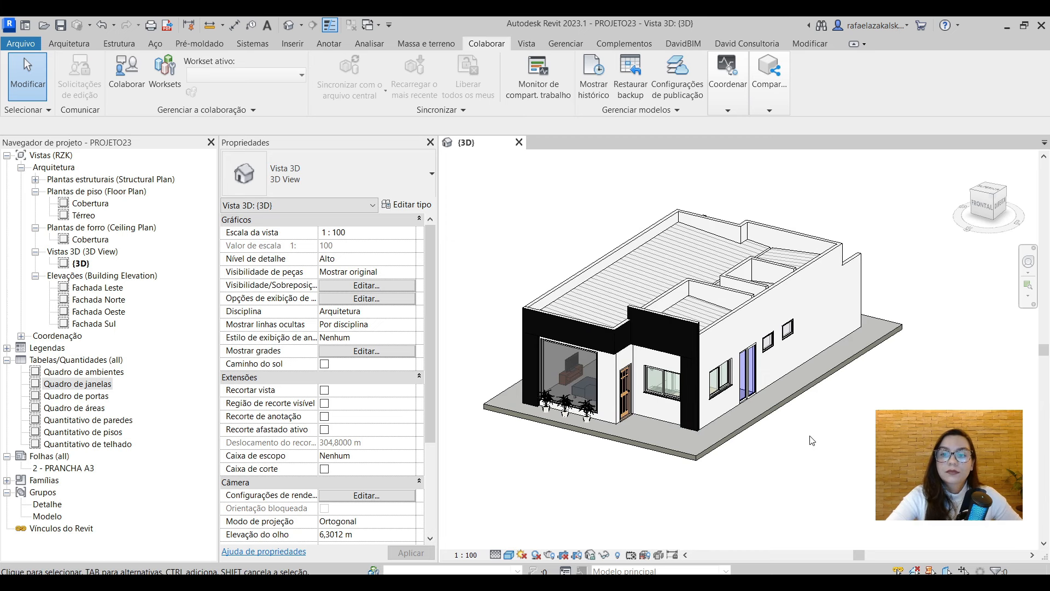
Show the last interference report again over the 3D view of the house
{"action": "left_click", "coordinate": [731, 109]}
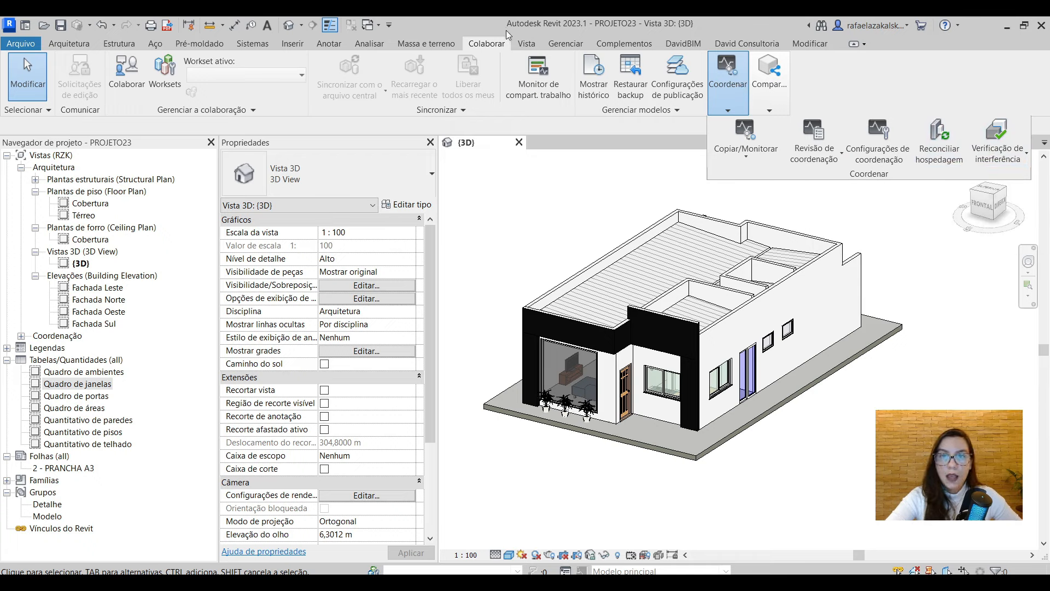
{"action": "left_click", "coordinate": [728, 109]}
{"action": "left_click", "coordinate": [733, 98]}
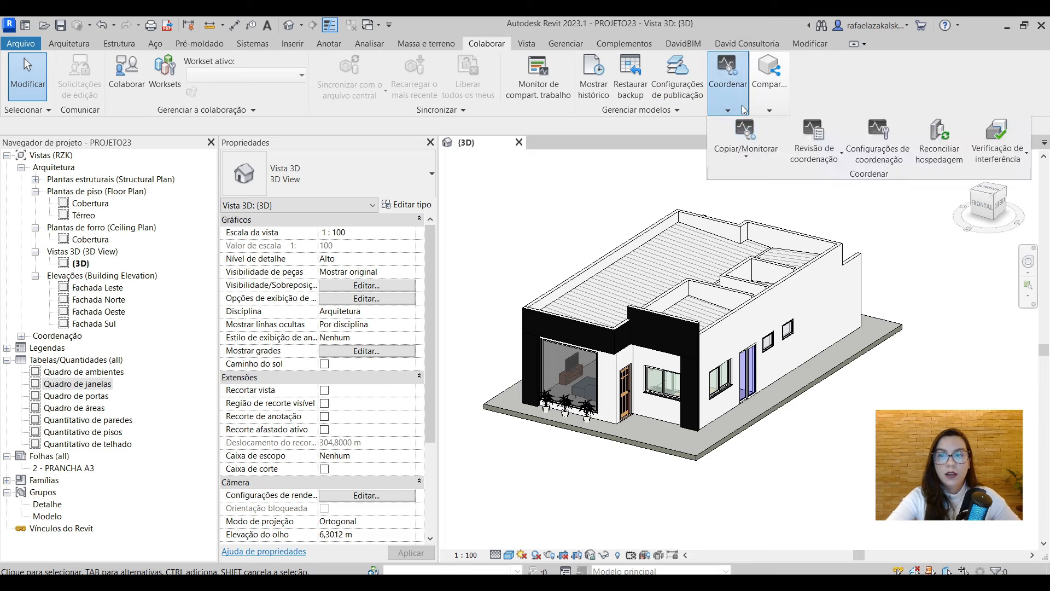
{"action": "left_click", "coordinate": [1018, 161]}
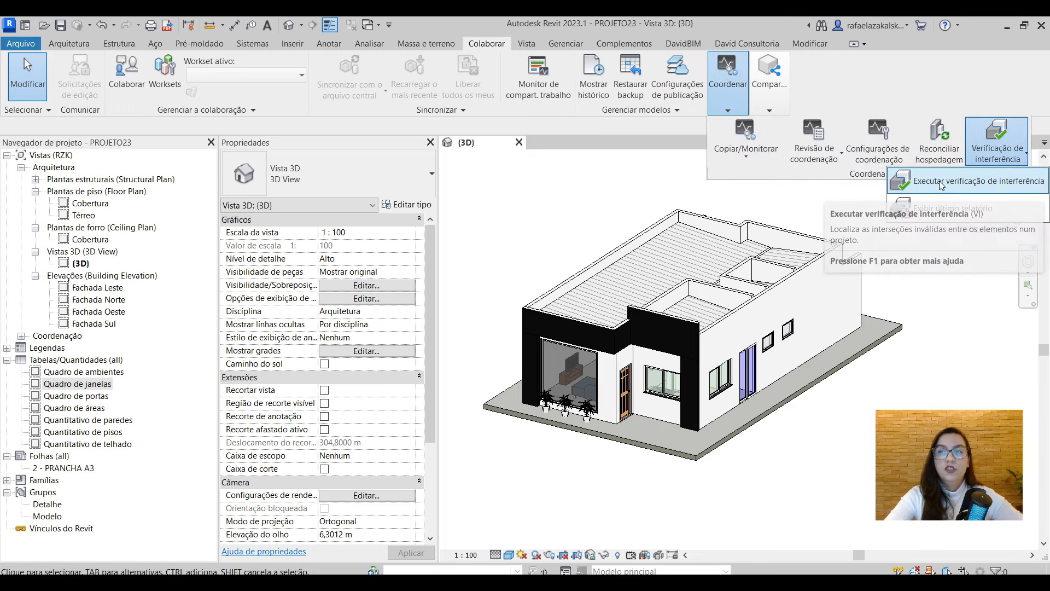
{"action": "left_click", "coordinate": [956, 213]}
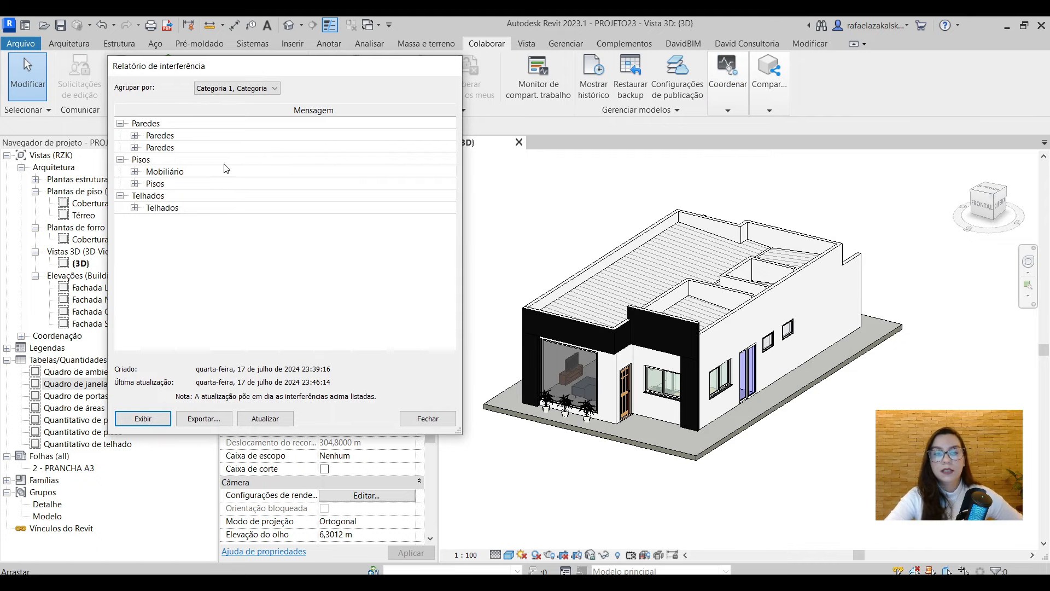
Expand the first Paredes conflict, highlight each of its two walls alternately in the 3D view, and close the report
{"action": "left_click", "coordinate": [188, 137]}
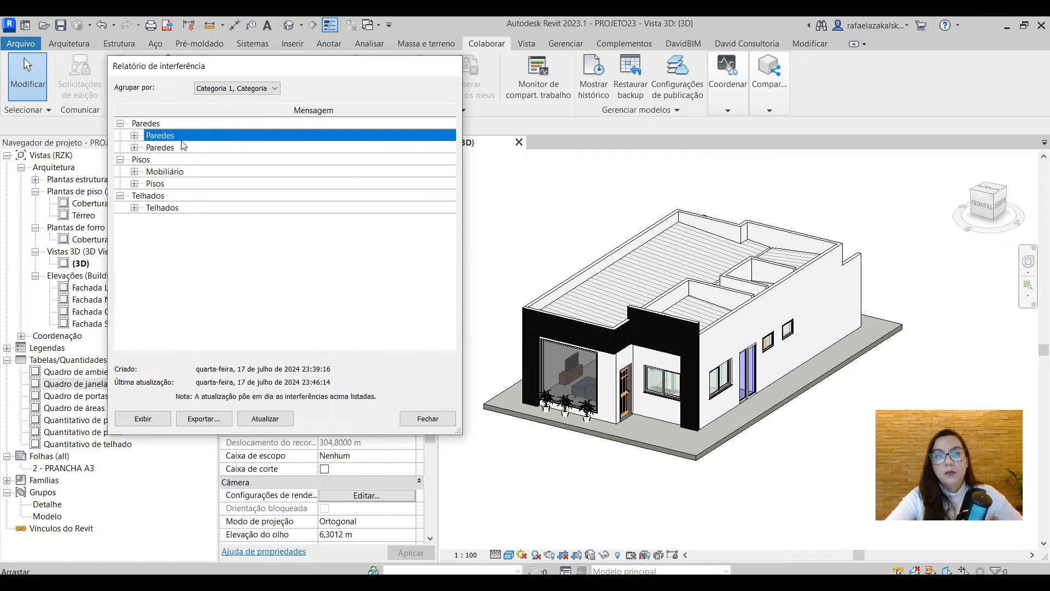
{"action": "left_click", "coordinate": [135, 136]}
{"action": "left_click", "coordinate": [230, 148]}
{"action": "left_click", "coordinate": [236, 158]}
{"action": "left_click", "coordinate": [240, 140]}
{"action": "left_click", "coordinate": [243, 146]}
{"action": "left_click", "coordinate": [246, 159]}
{"action": "left_click", "coordinate": [245, 146]}
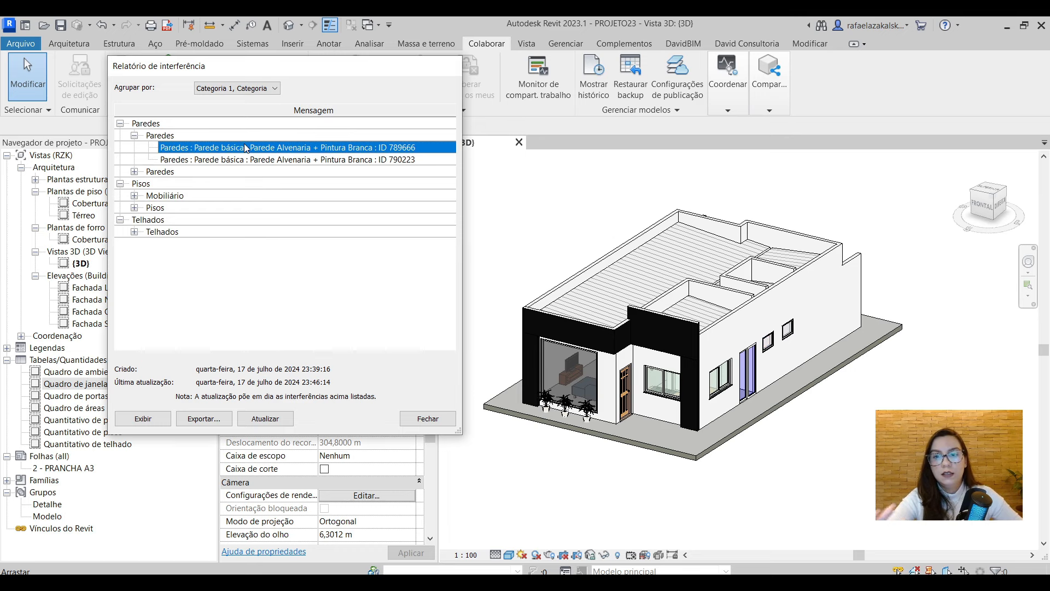
{"action": "left_click", "coordinate": [428, 419]}
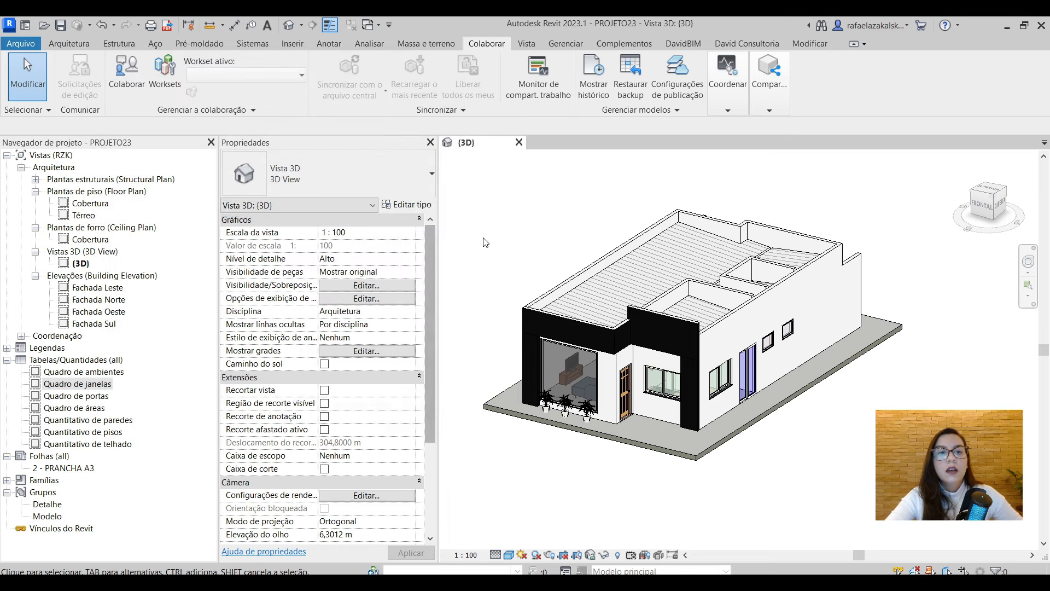
Open the Térreo floor plan view
{"action": "left_click", "coordinate": [111, 313]}
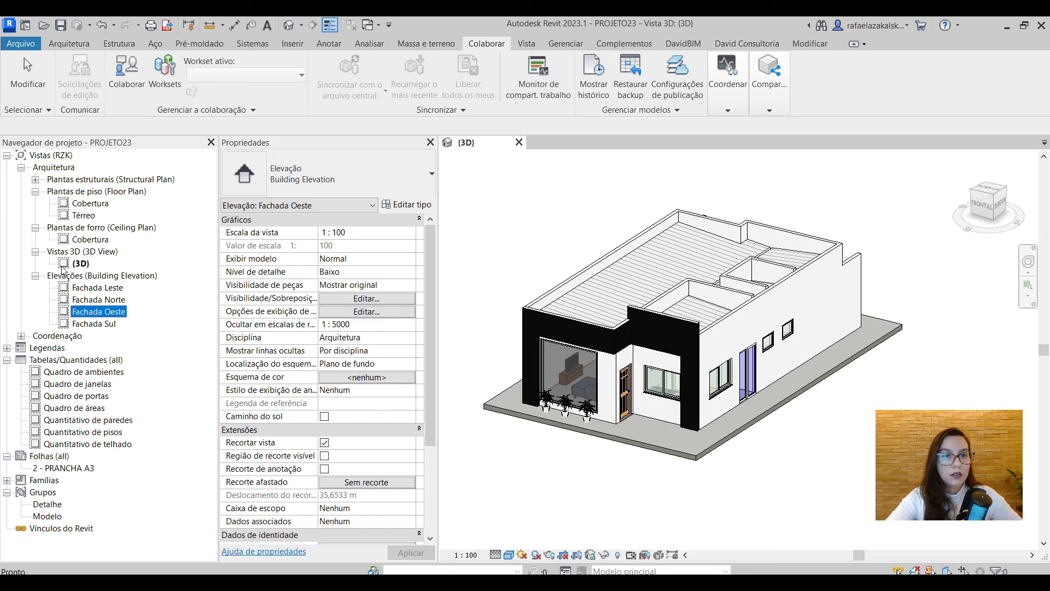
{"action": "left_click", "coordinate": [82, 217]}
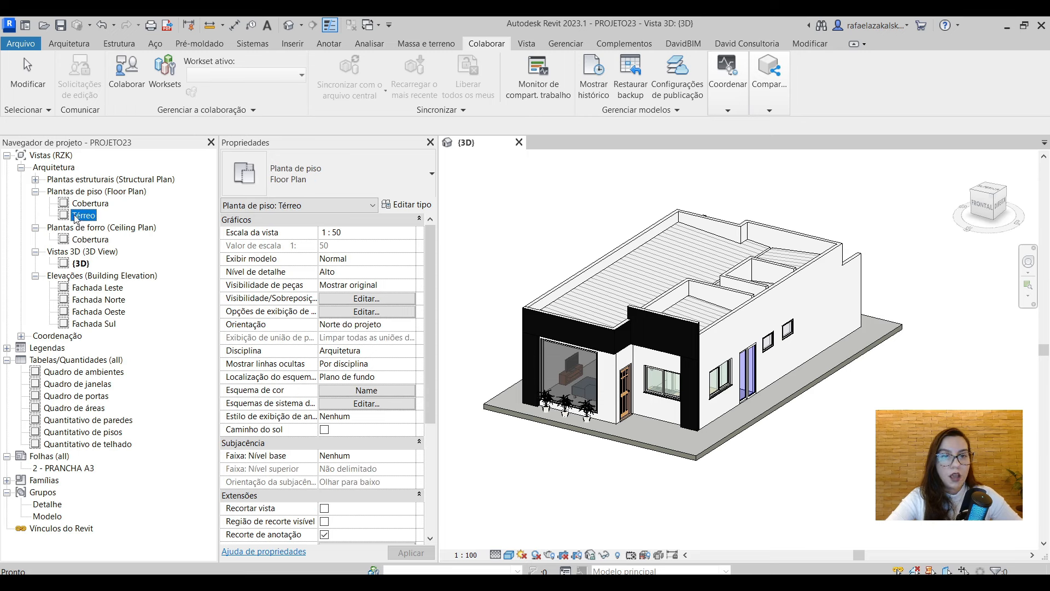
{"action": "double_click", "coordinate": [83, 215]}
{"action": "scroll", "coordinate": [746, 374], "scroll_direction": "up", "scroll_amount": 5}
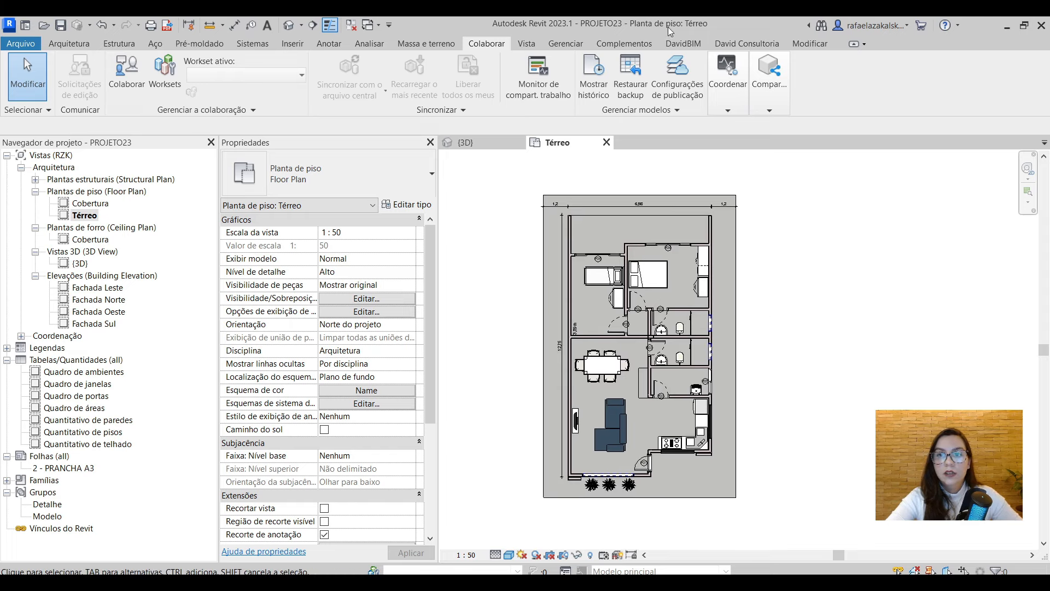
Show the last interference report over the floor plan and locate the first Paredes conflict near the bathrooms
{"action": "left_click", "coordinate": [728, 110]}
{"action": "left_click", "coordinate": [998, 147]}
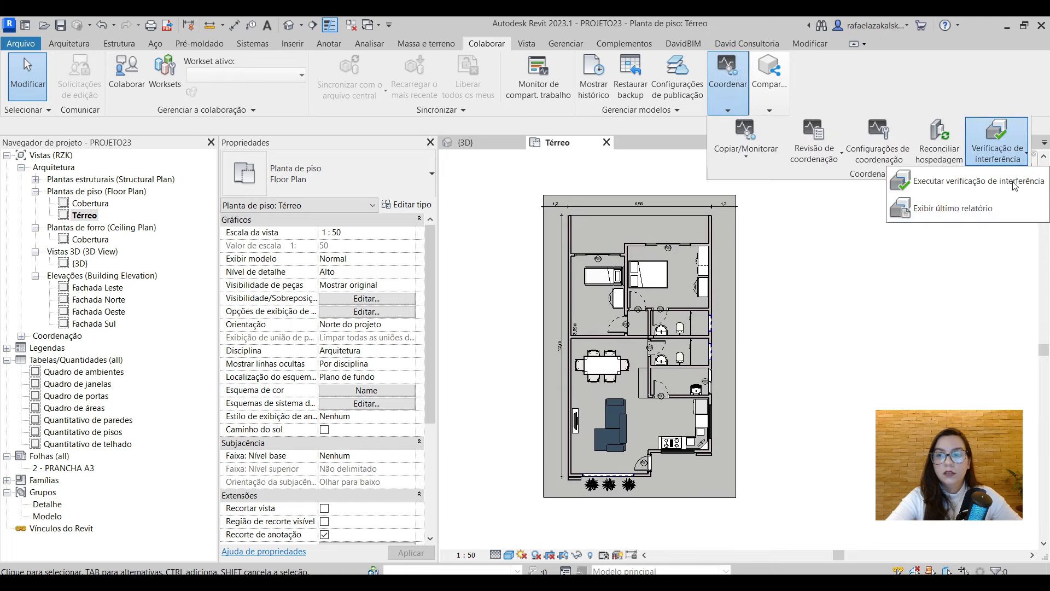
{"action": "left_click", "coordinate": [1013, 210]}
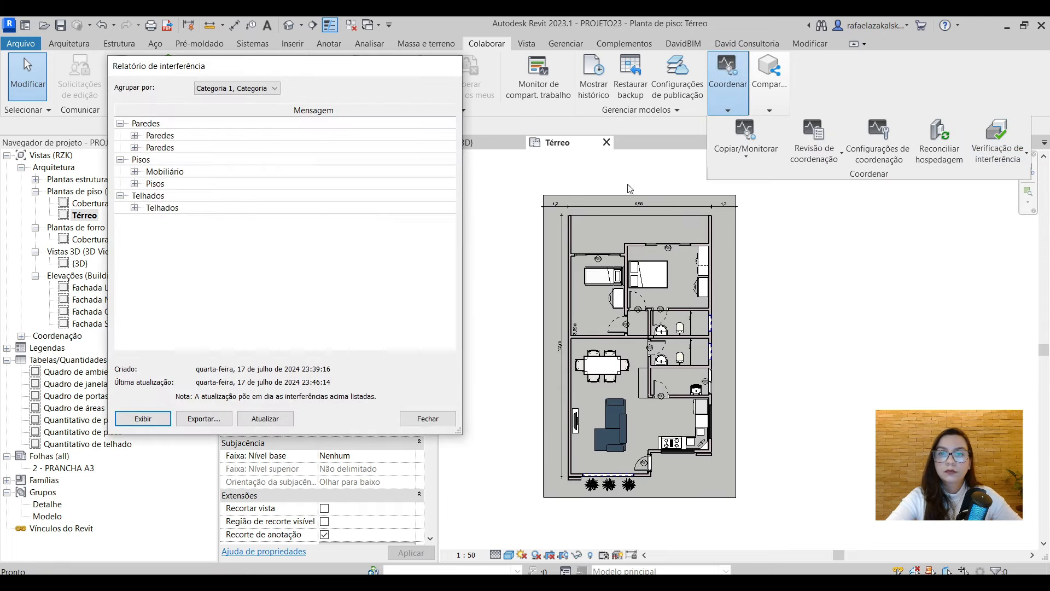
{"action": "left_click", "coordinate": [239, 136]}
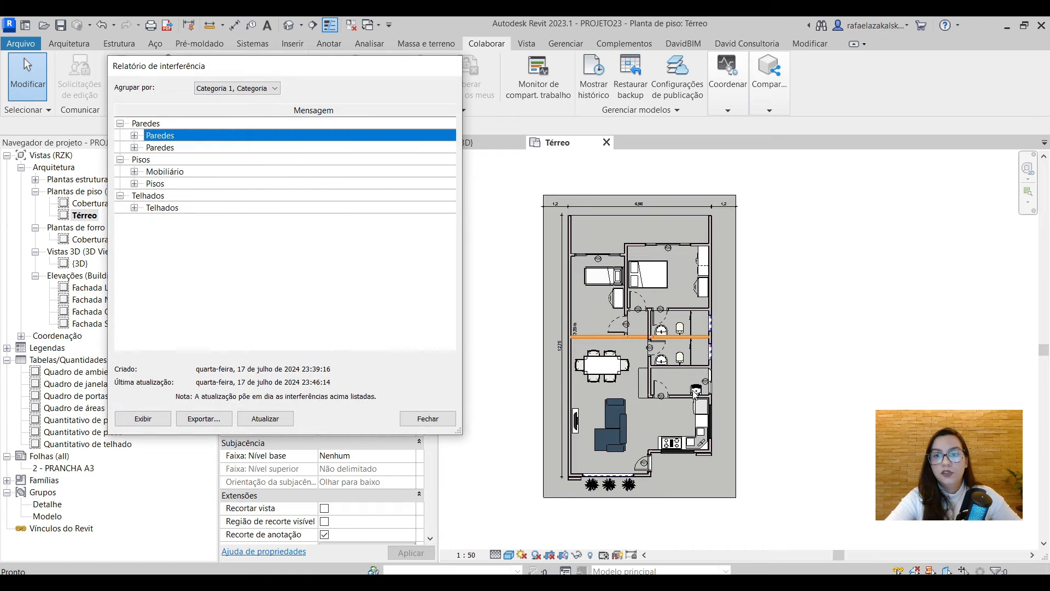
{"action": "scroll", "coordinate": [601, 328], "scroll_direction": "up", "scroll_amount": 5}
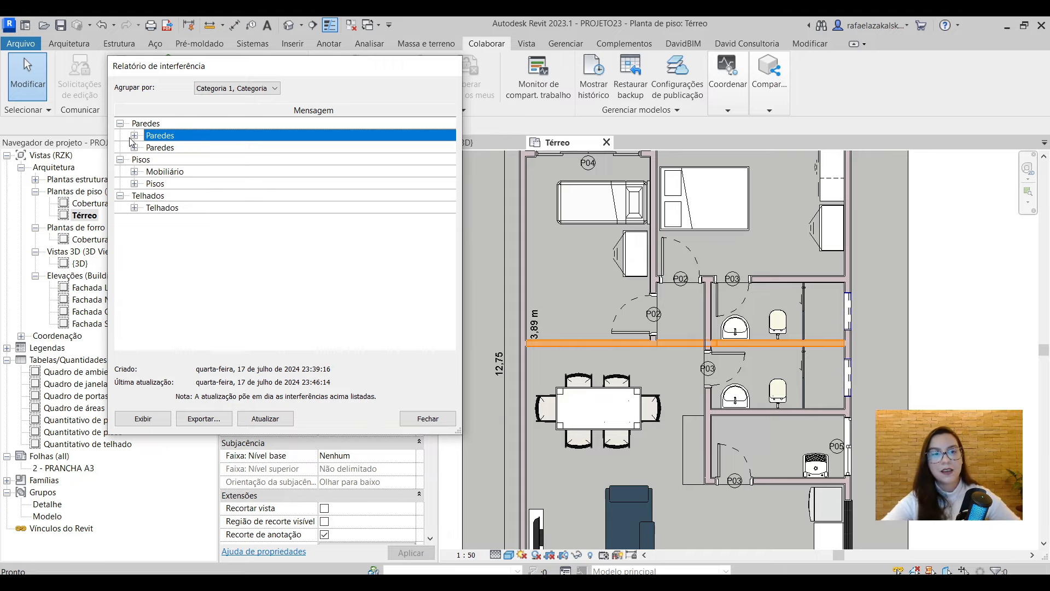
Expand the first Paredes conflict and highlight each of its two walls in the Térreo floor plan
{"action": "left_click", "coordinate": [135, 136]}
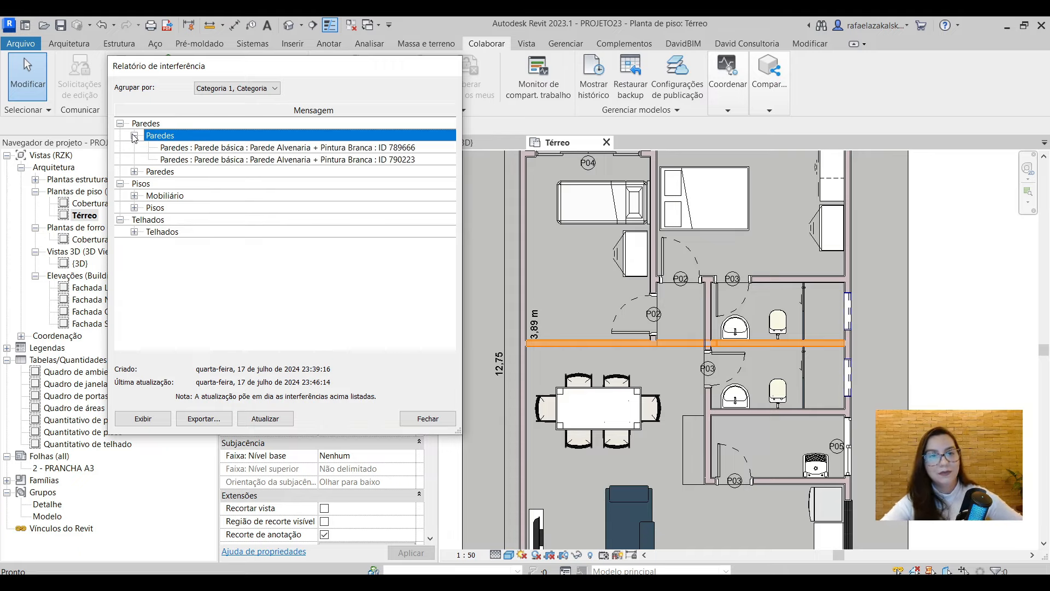
{"action": "left_click", "coordinate": [257, 151]}
{"action": "left_click", "coordinate": [273, 159]}
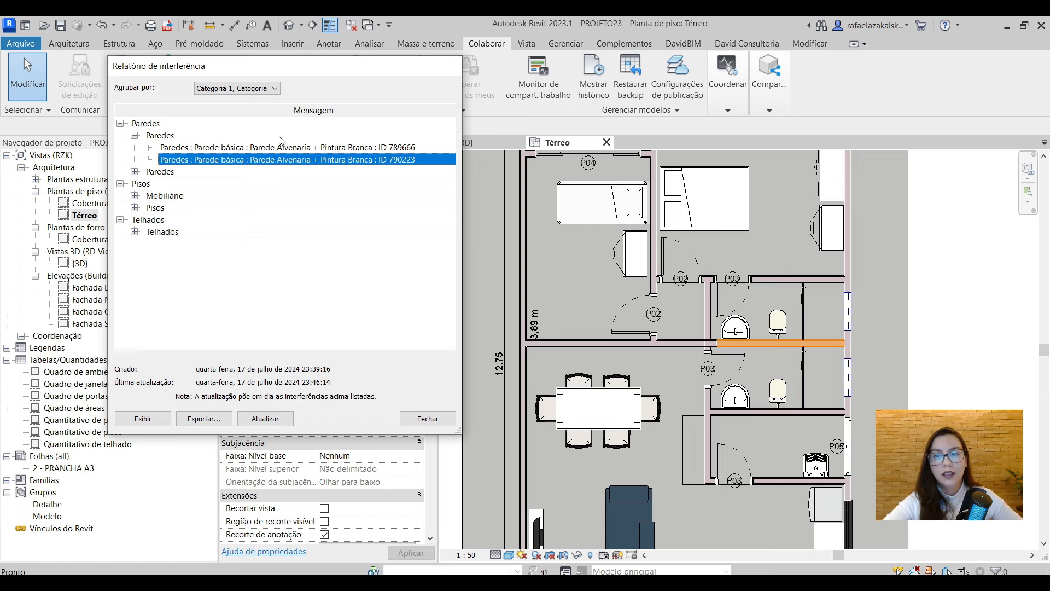
Highlight the first Paredes conflict's wall and the second Paredes conflict alternately in the floor plan, and close the report
{"action": "left_click", "coordinate": [289, 148]}
{"action": "left_click", "coordinate": [294, 171]}
{"action": "left_click", "coordinate": [296, 148]}
{"action": "left_click", "coordinate": [295, 170]}
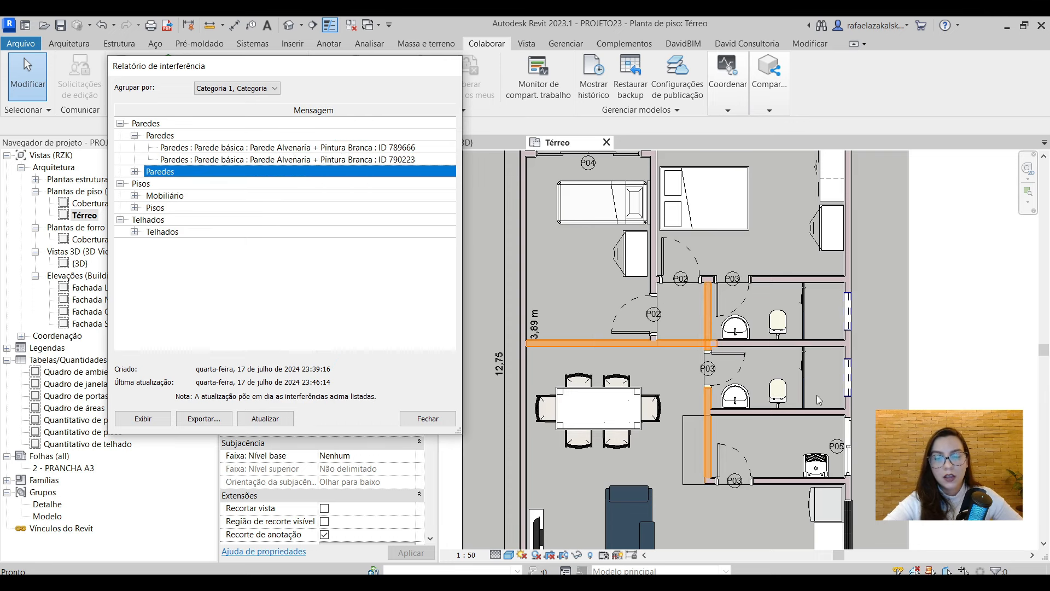
{"action": "scroll", "coordinate": [717, 363], "scroll_direction": "up", "scroll_amount": 3}
{"action": "left_click", "coordinate": [428, 419]}
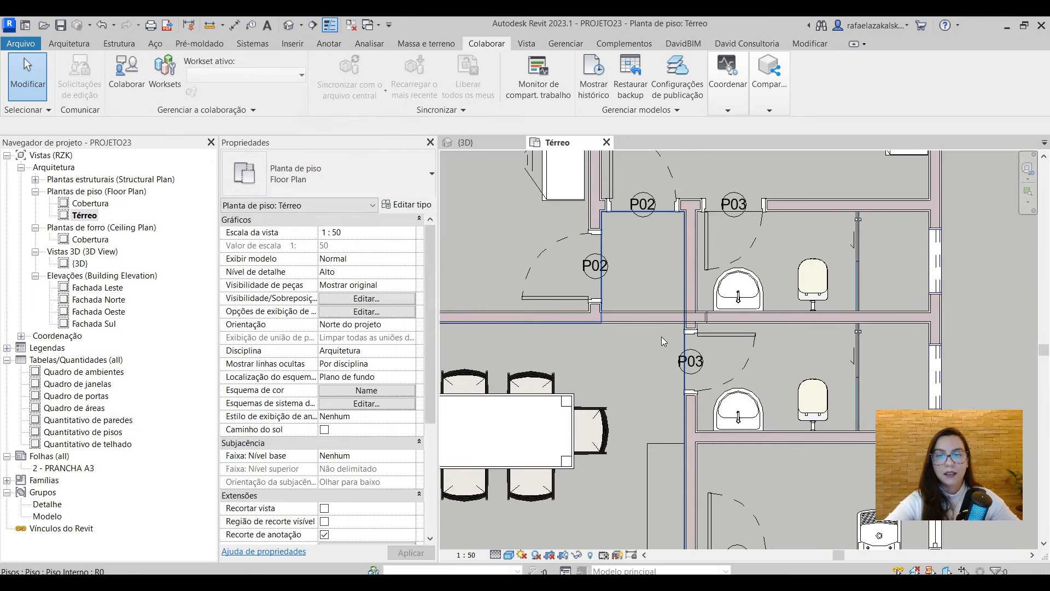
Select the horizontal wall between the bedroom and dining area, inspect its end overlapping the bathroom walls, and deselect it
{"action": "left_click", "coordinate": [699, 322]}
{"action": "scroll", "coordinate": [701, 327], "scroll_direction": "up", "scroll_amount": 2}
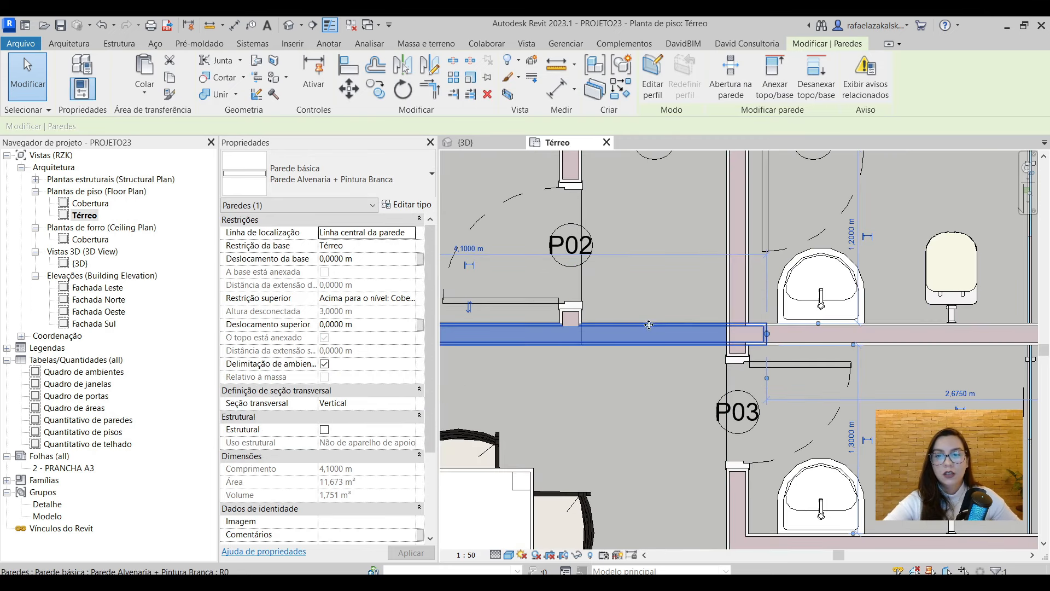
{"action": "scroll", "coordinate": [711, 328], "scroll_direction": "down", "scroll_amount": 2}
{"action": "scroll", "coordinate": [770, 335], "scroll_direction": "up", "scroll_amount": 4}
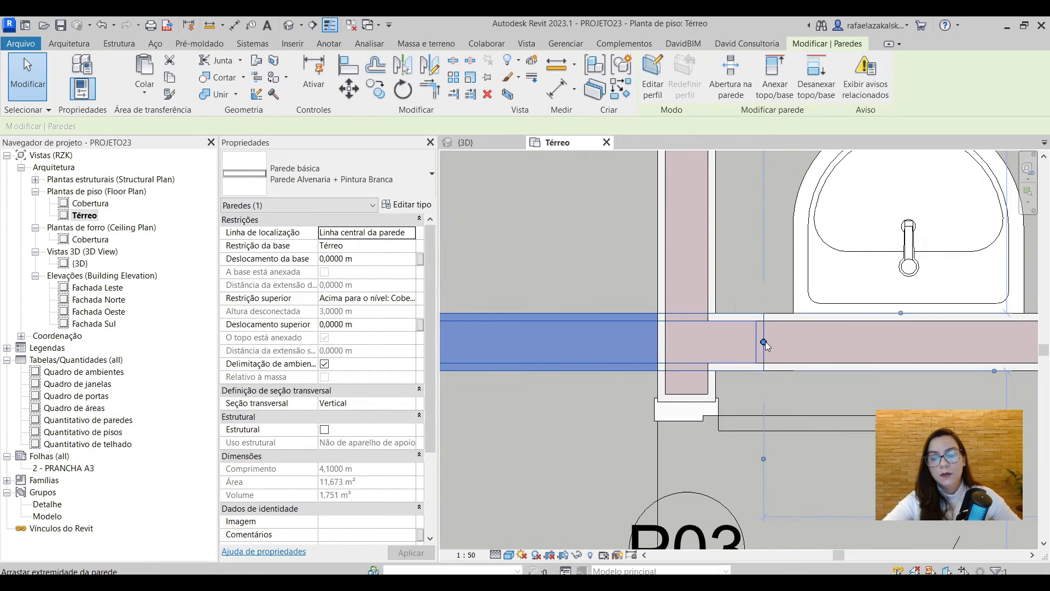
{"action": "scroll", "coordinate": [760, 335], "scroll_direction": "down", "scroll_amount": 6}
{"action": "left_click", "coordinate": [881, 319]}
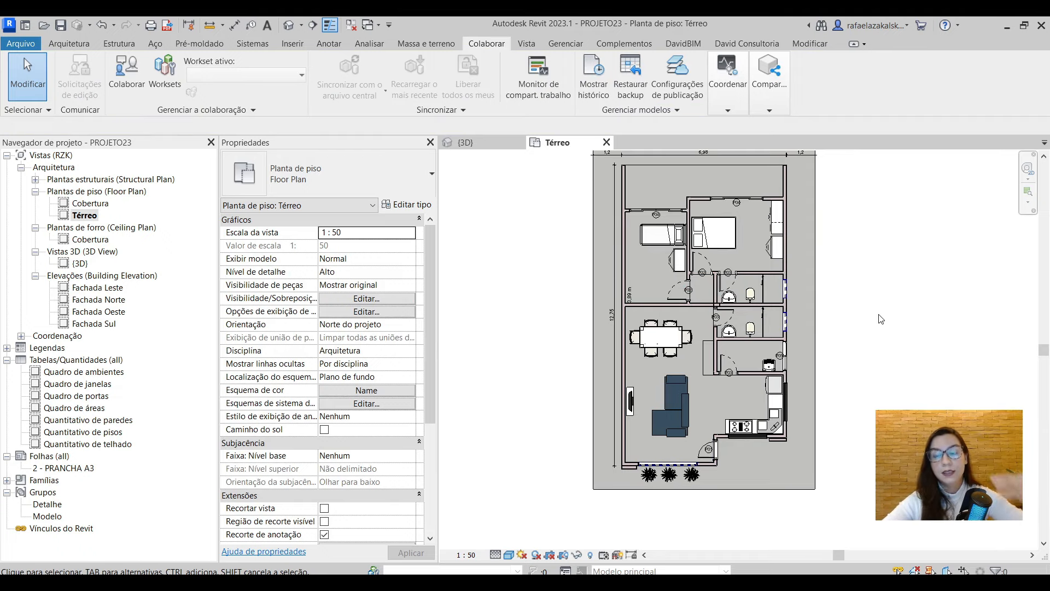
Shorten the horizontal wall above the dining area so it ends at the centreline of the vertical wall beside the bathrooms
{"action": "scroll", "coordinate": [705, 303], "scroll_direction": "up", "scroll_amount": 6}
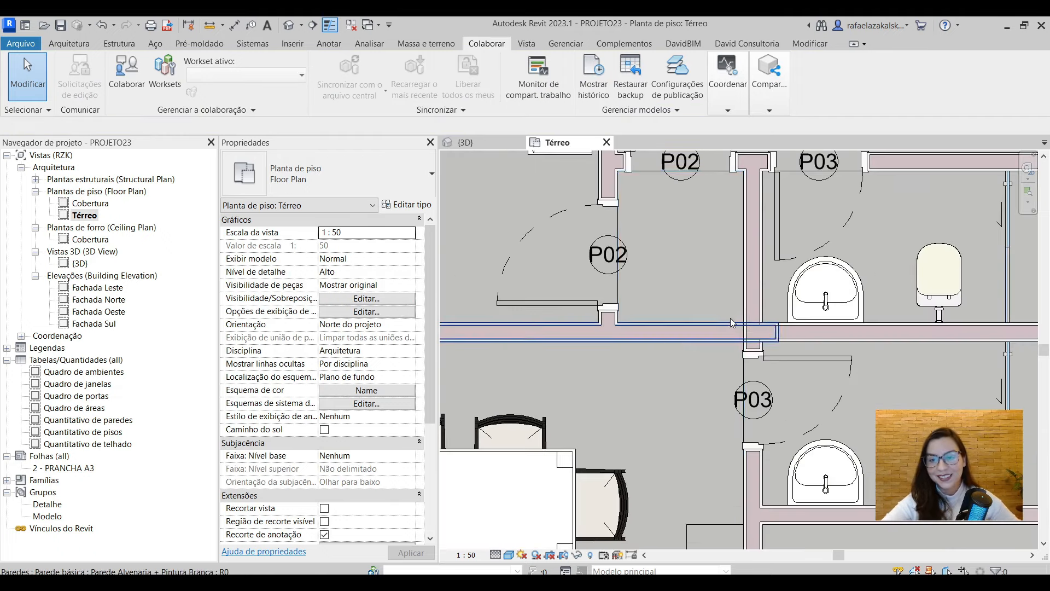
{"action": "scroll", "coordinate": [731, 324], "scroll_direction": "up", "scroll_amount": 3}
{"action": "left_click", "coordinate": [721, 330]}
{"action": "scroll", "coordinate": [780, 341], "scroll_direction": "down", "scroll_amount": 2}
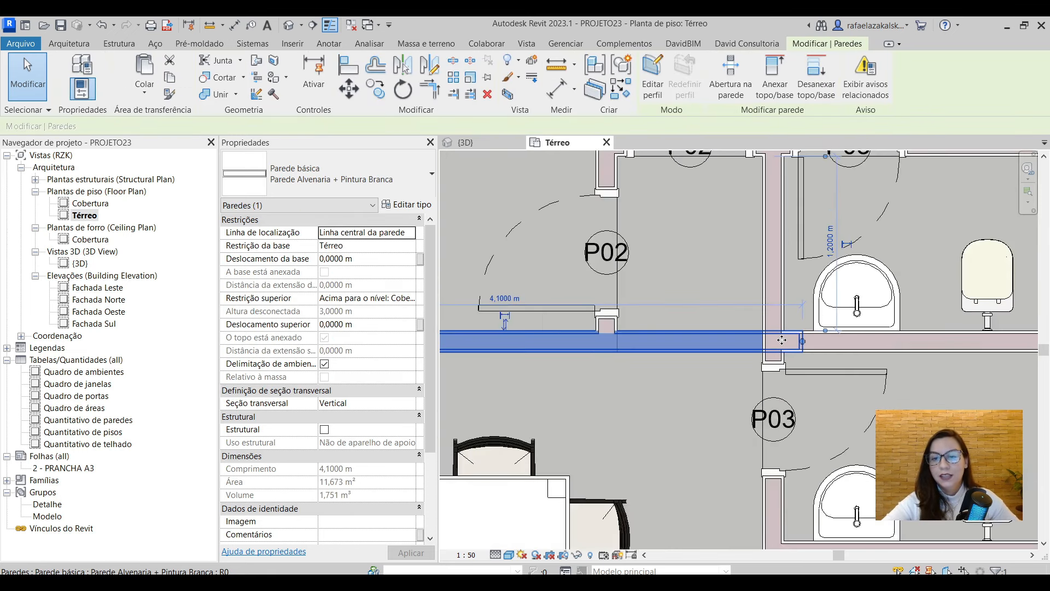
{"action": "scroll", "coordinate": [782, 340], "scroll_direction": "down", "scroll_amount": 1}
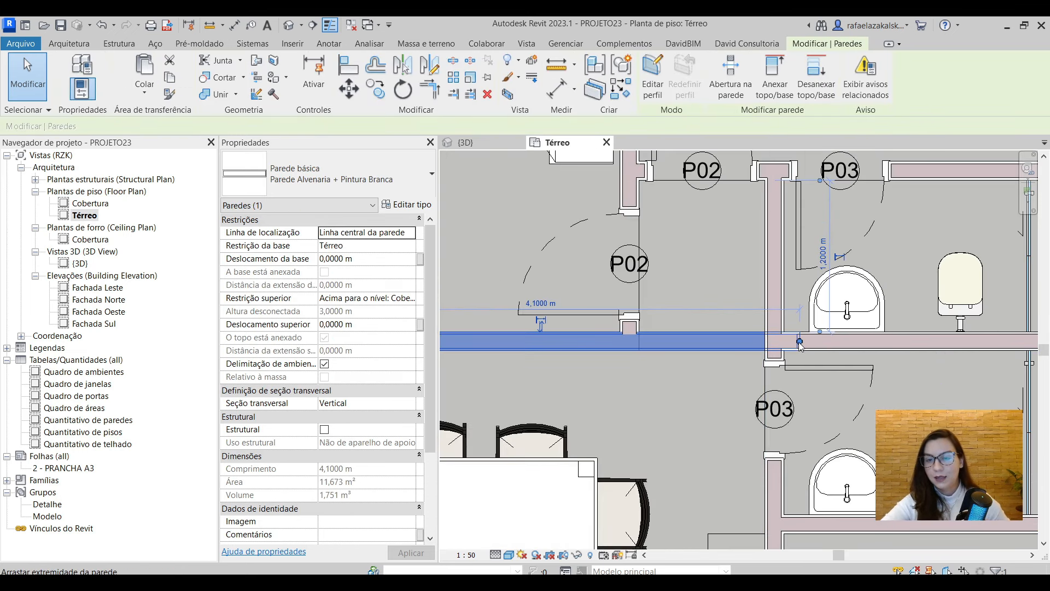
{"action": "left_click_drag", "start_coordinate": [799, 341], "coordinate": [774, 342]}
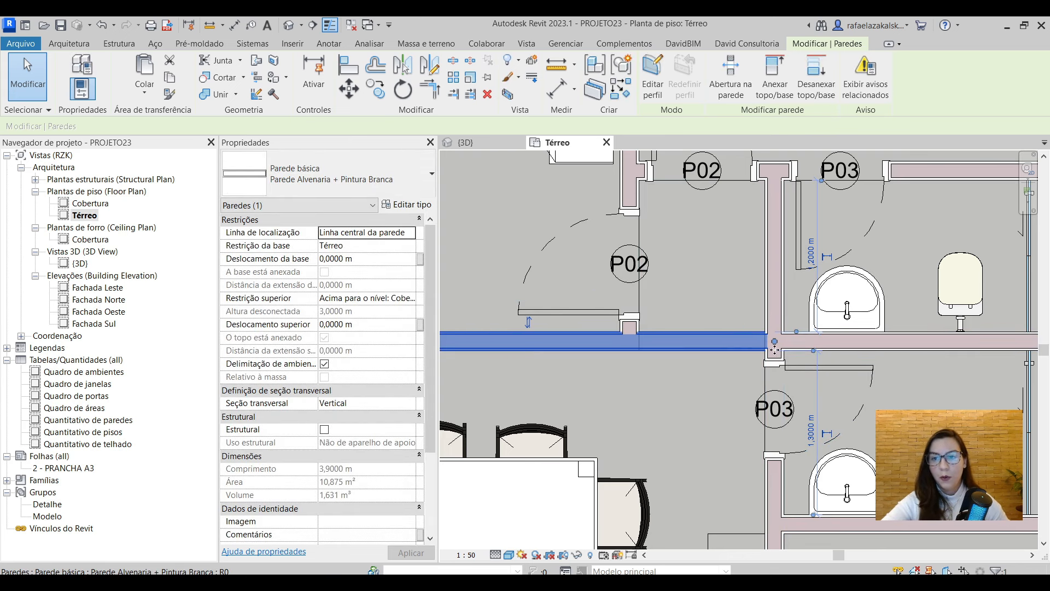
Shorten the same horizontal wall to 2.75 m so it ends at the bedroom wall below door P02, clearing the hallway
{"action": "key", "text": "r"}
{"action": "key", "text": "s"}
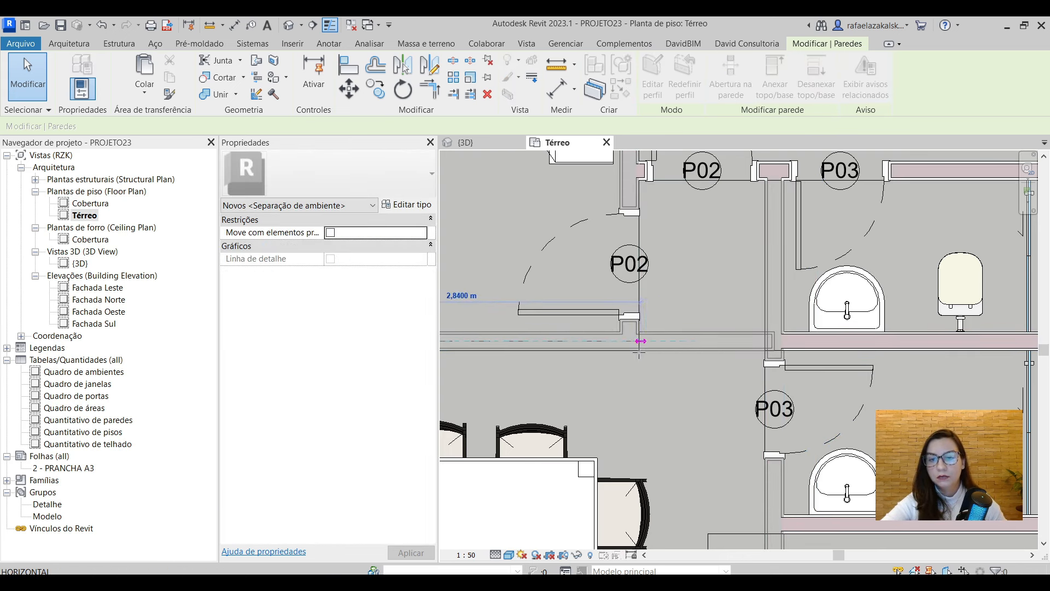
{"action": "left_click_drag", "start_coordinate": [631, 345], "coordinate": [630, 342]}
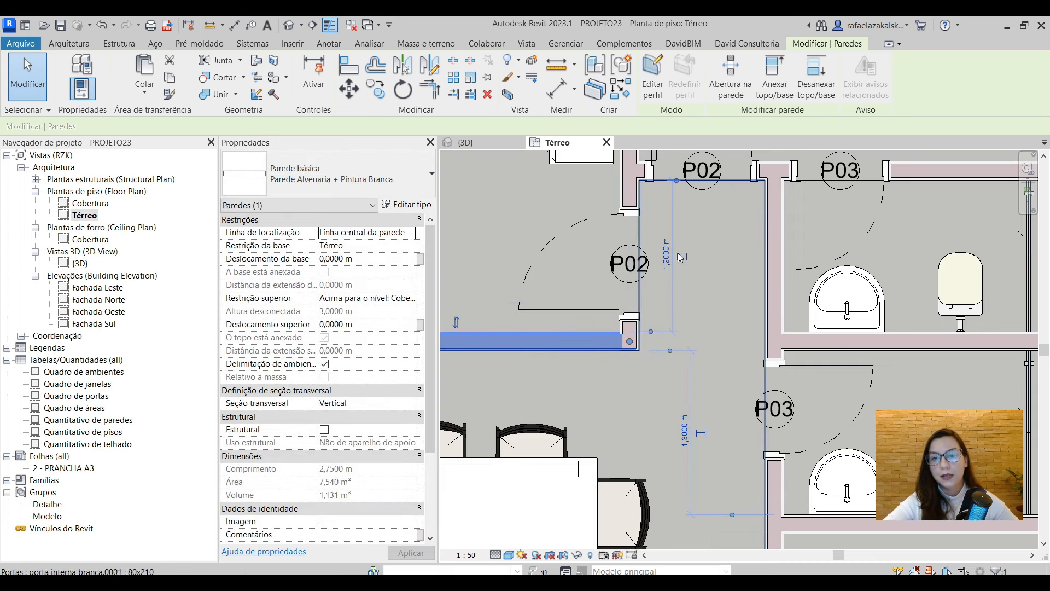
{"action": "scroll", "coordinate": [703, 286], "scroll_direction": "down", "scroll_amount": 3}
{"action": "left_click", "coordinate": [703, 286]}
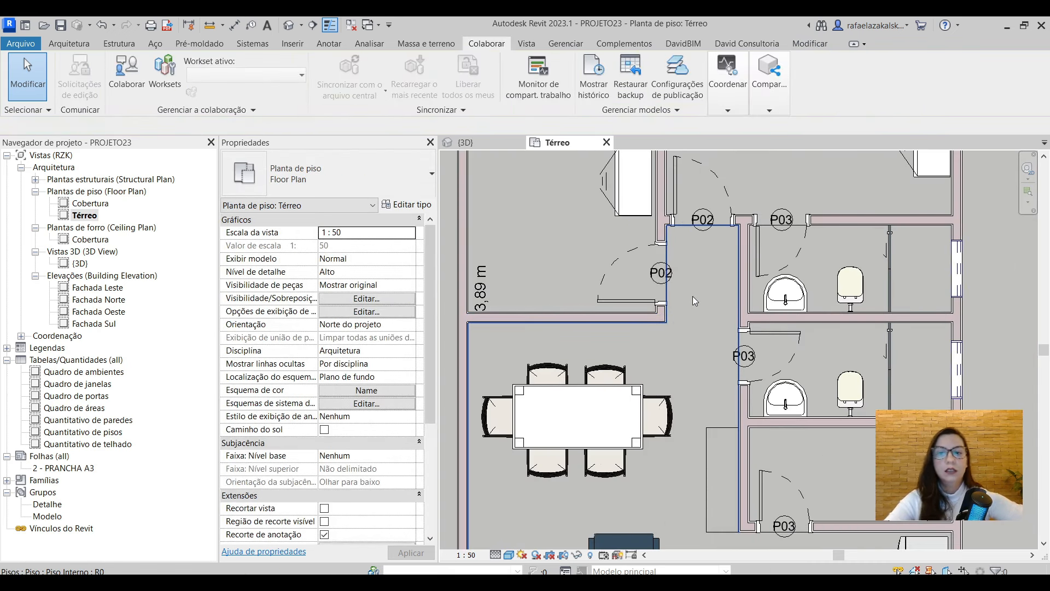
Show the last interference report over the Térreo floor plan and update its conflict list
{"action": "scroll", "coordinate": [697, 324], "scroll_direction": "down", "scroll_amount": 3}
{"action": "scroll", "coordinate": [695, 318], "scroll_direction": "up", "scroll_amount": 1}
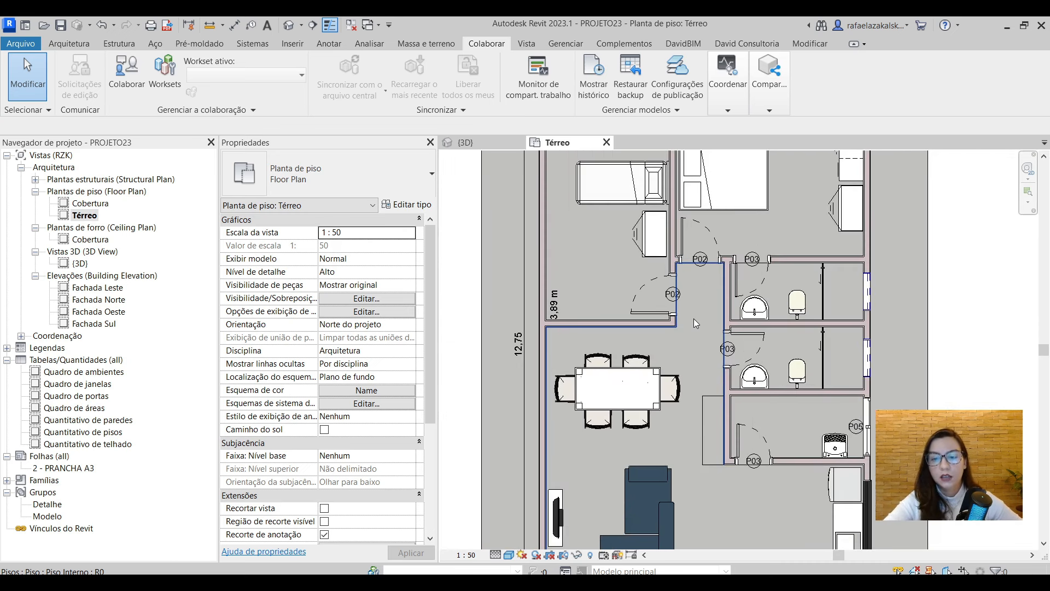
{"action": "left_click", "coordinate": [730, 109]}
{"action": "left_click", "coordinate": [998, 156]}
{"action": "left_click", "coordinate": [994, 208]}
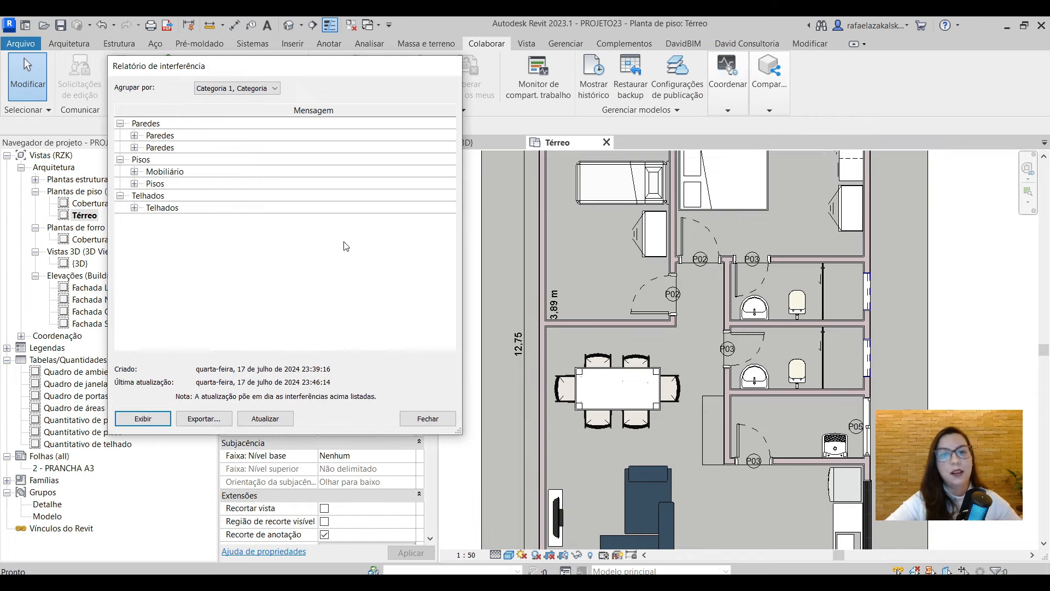
{"action": "left_click", "coordinate": [273, 419]}
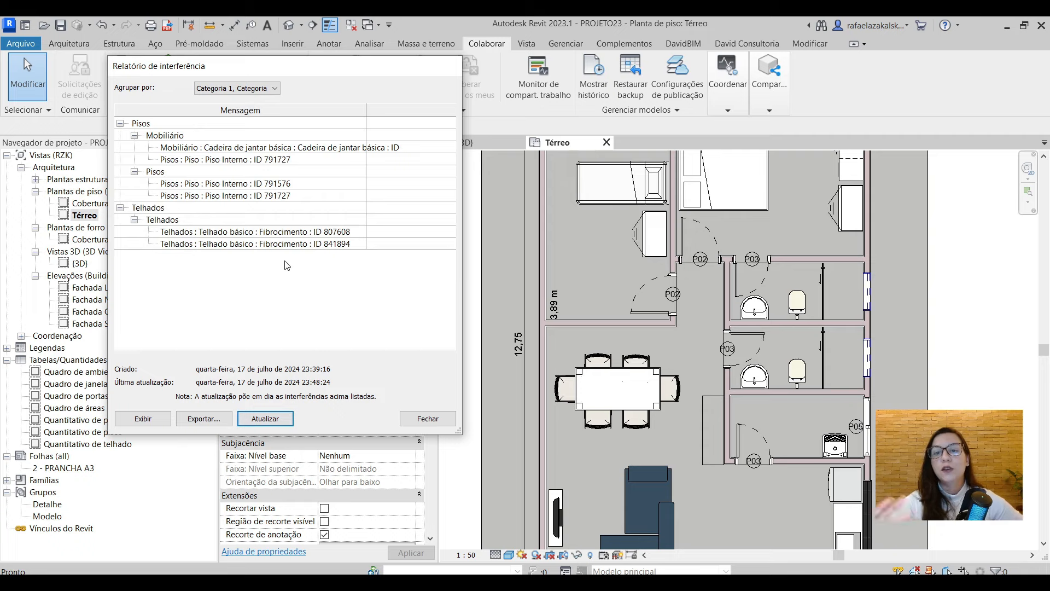
Highlight the dining chair and the interior floor of the Mobiliário conflict alternately in the floor plan, and close the report
{"action": "left_click", "coordinate": [229, 149]}
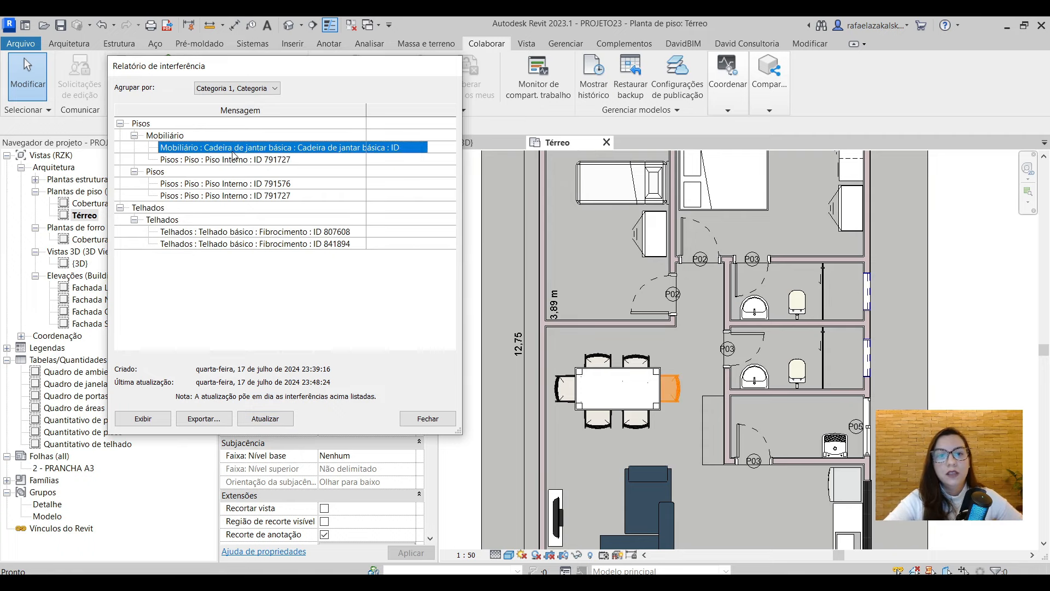
{"action": "left_click", "coordinate": [244, 163]}
{"action": "left_click", "coordinate": [249, 149]}
{"action": "left_click", "coordinate": [254, 162]}
{"action": "left_click", "coordinate": [257, 151]}
{"action": "left_click", "coordinate": [263, 160]}
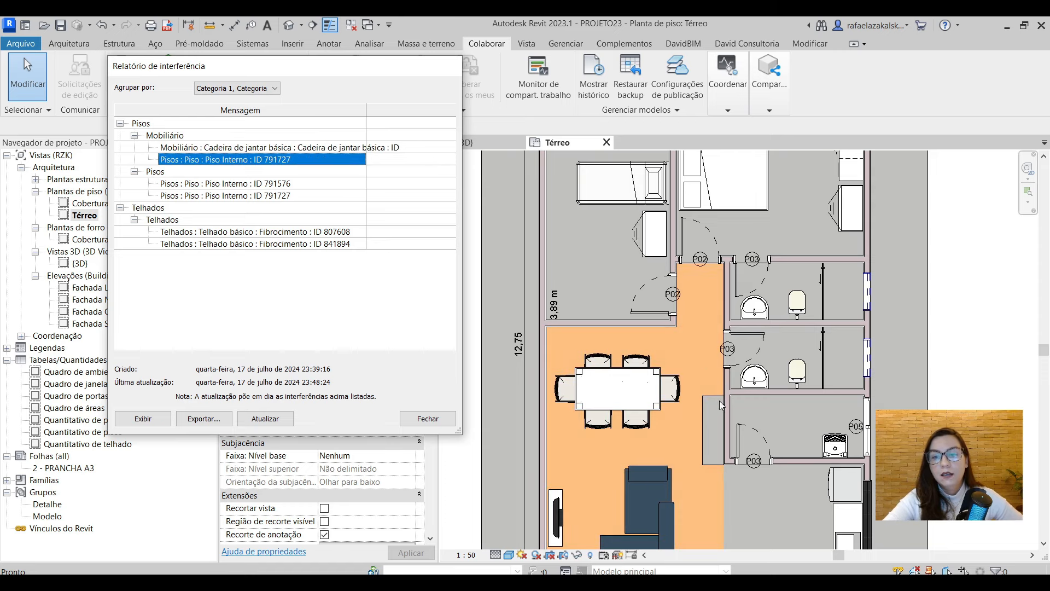
{"action": "scroll", "coordinate": [641, 336], "scroll_direction": "up", "scroll_amount": 3}
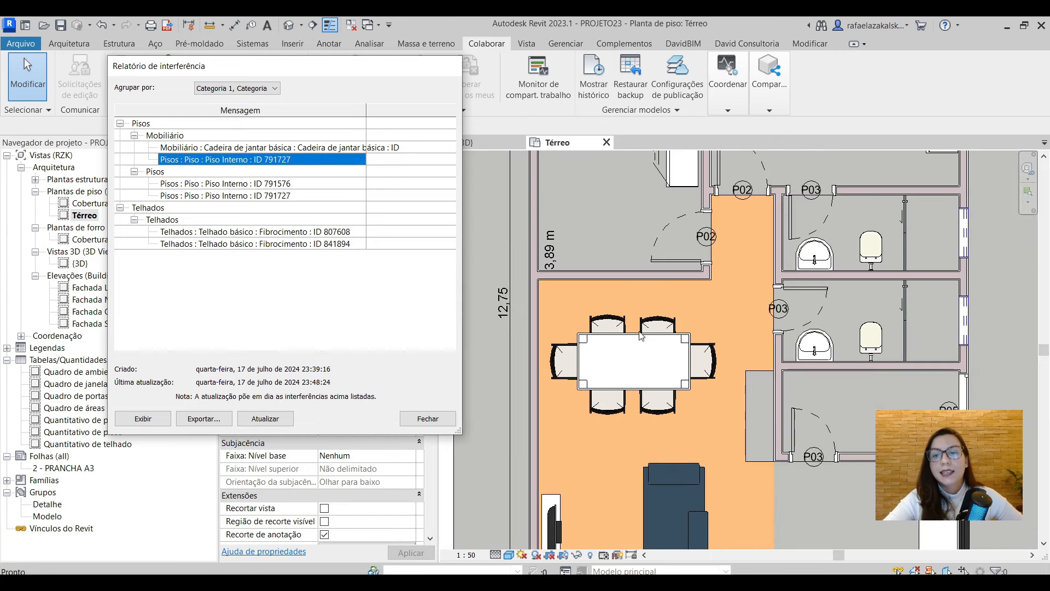
{"action": "left_click", "coordinate": [308, 147]}
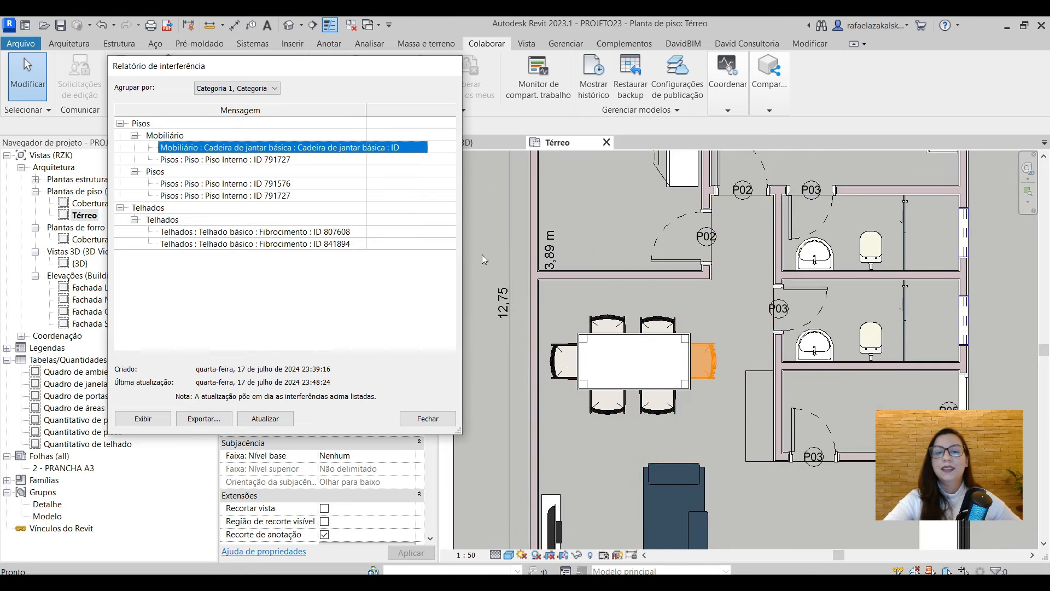
{"action": "left_click", "coordinate": [454, 421]}
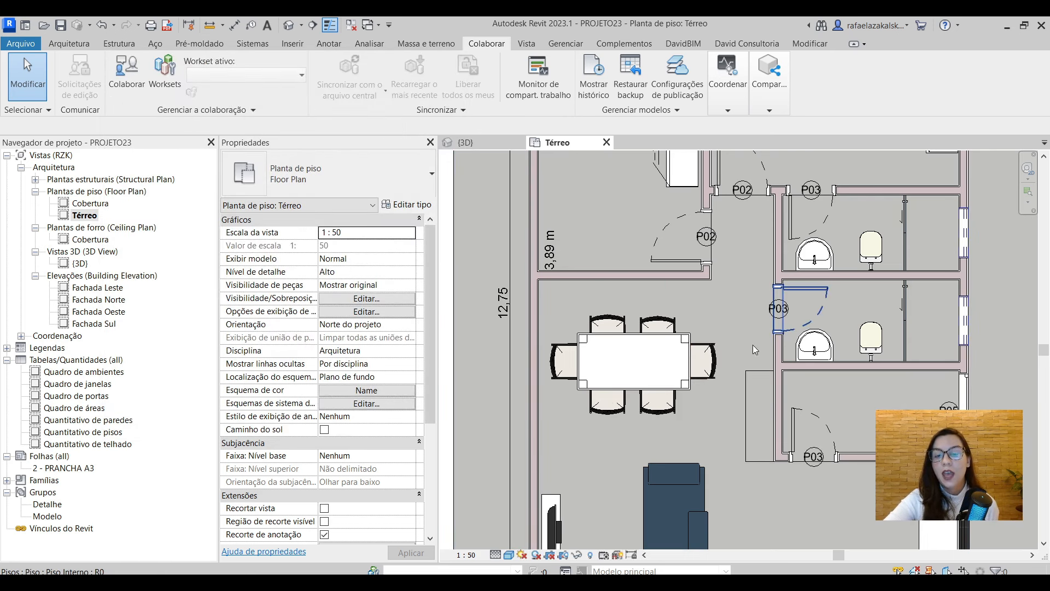
Isolate the dining chair at the table end facing the bathrooms in a 3D selection box, and deselect it
{"action": "scroll", "coordinate": [727, 364], "scroll_direction": "up", "scroll_amount": 3}
{"action": "left_click", "coordinate": [687, 384]}
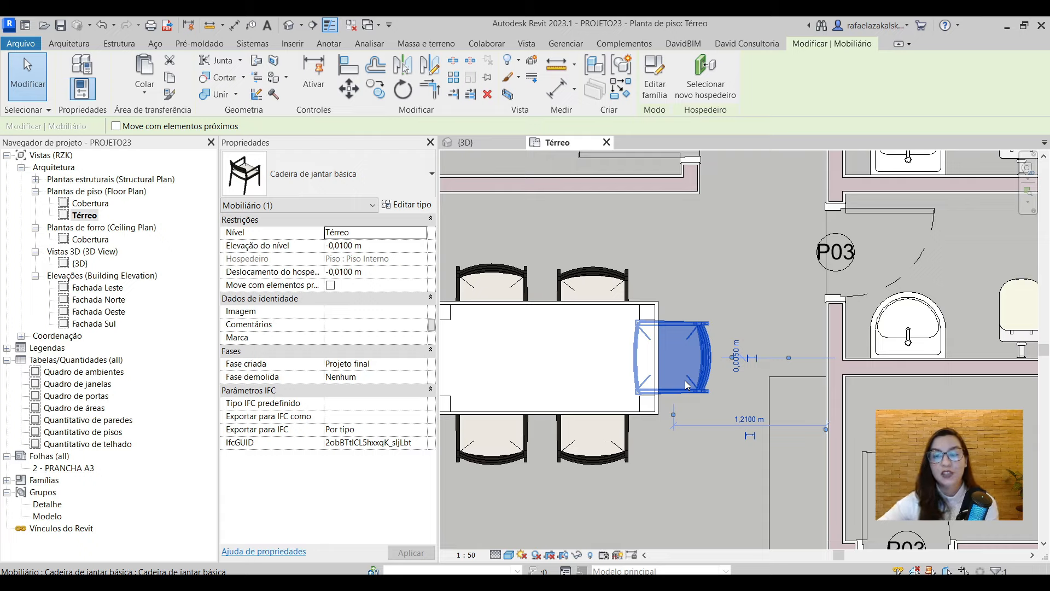
{"action": "scroll", "coordinate": [688, 385], "scroll_direction": "down", "scroll_amount": 5}
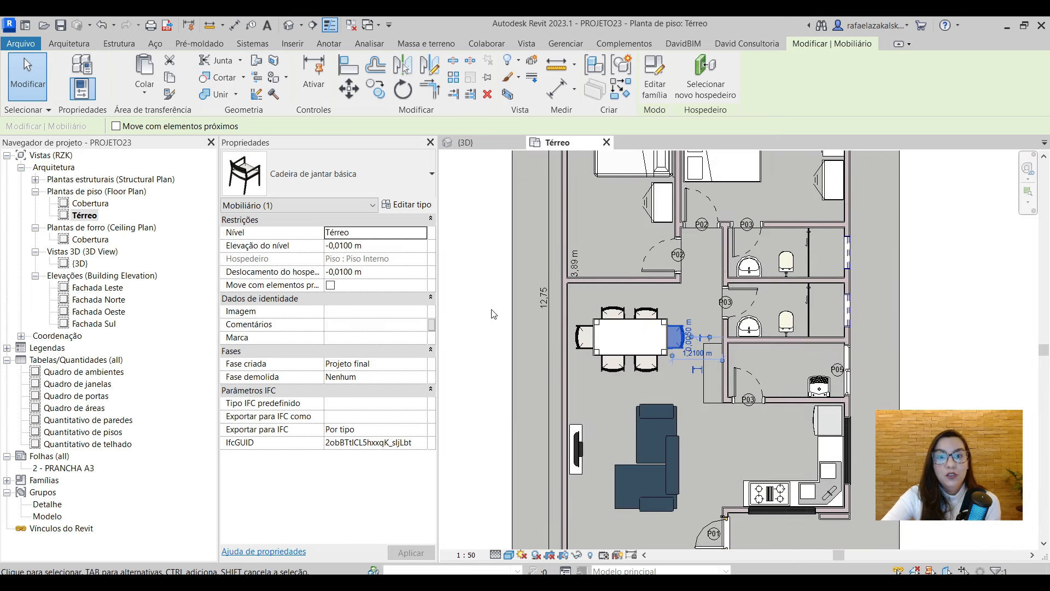
{"action": "key", "text": "Escape"}
{"action": "scroll", "coordinate": [646, 329], "scroll_direction": "up", "scroll_amount": 4}
{"action": "left_click", "coordinate": [717, 368]}
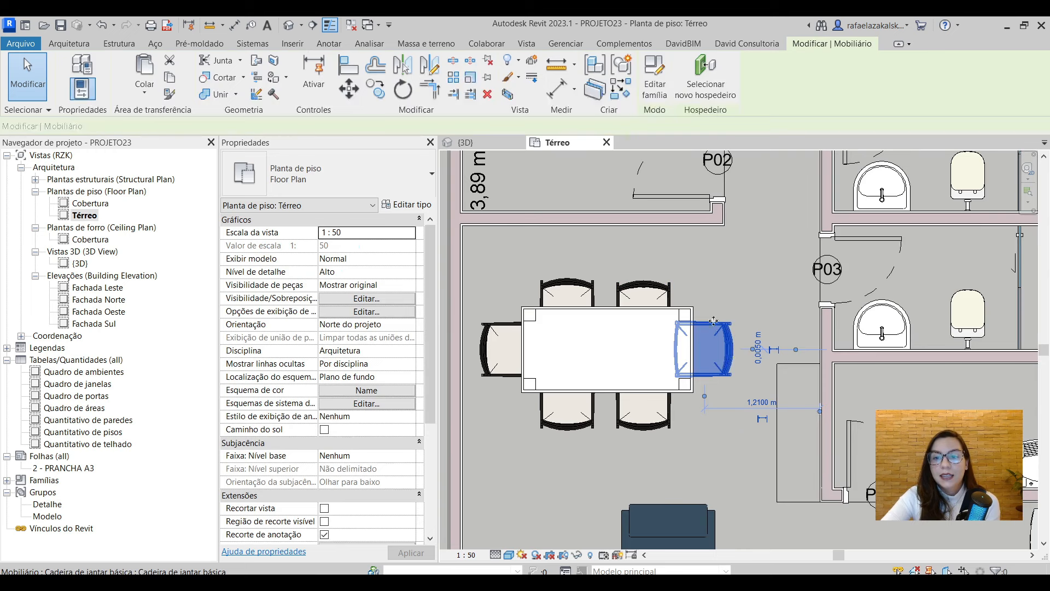
{"action": "scroll", "coordinate": [673, 339], "scroll_direction": "up", "scroll_amount": 2}
{"action": "scroll", "coordinate": [673, 339], "scroll_direction": "down", "scroll_amount": 2}
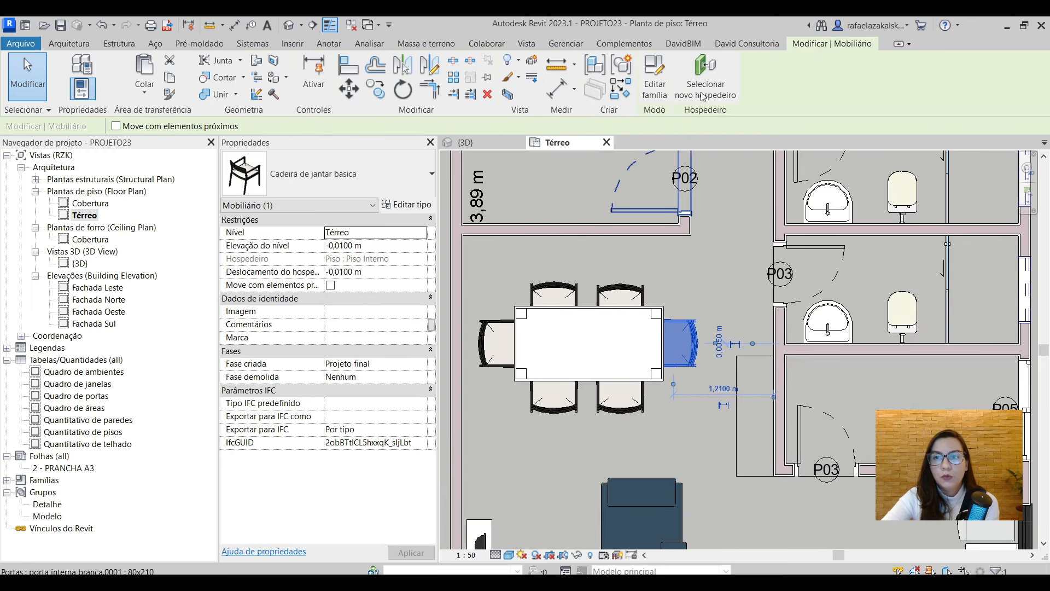
{"action": "left_click", "coordinate": [510, 97]}
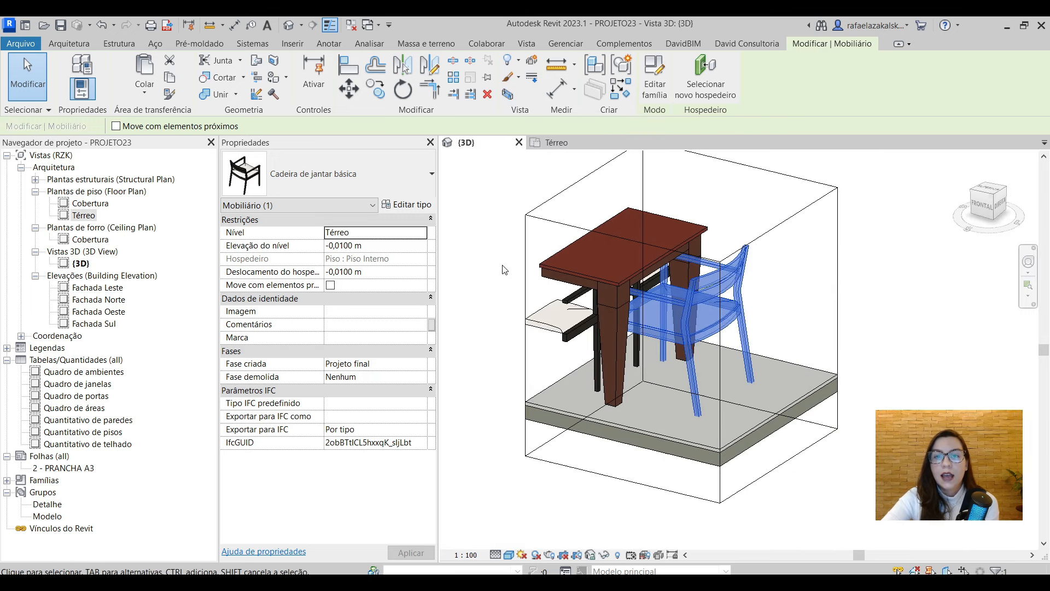
{"action": "left_click", "coordinate": [488, 275]}
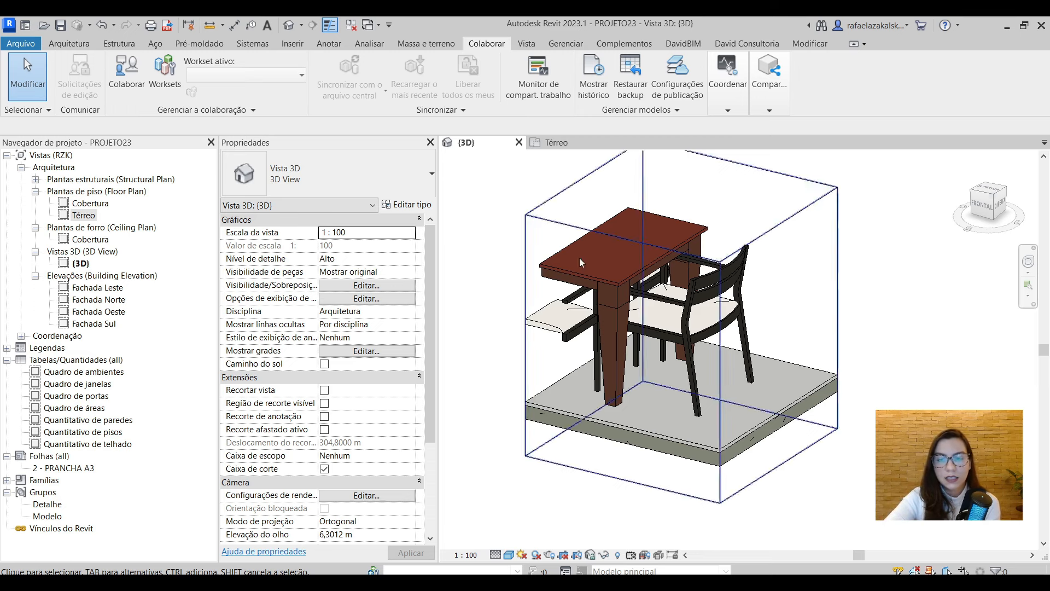
Show the last interference report, highlight the Mobiliário conflict, examine the chair legs against the floor in 3D, and close the report
{"action": "scroll", "coordinate": [877, 395], "scroll_direction": "up", "scroll_amount": 3}
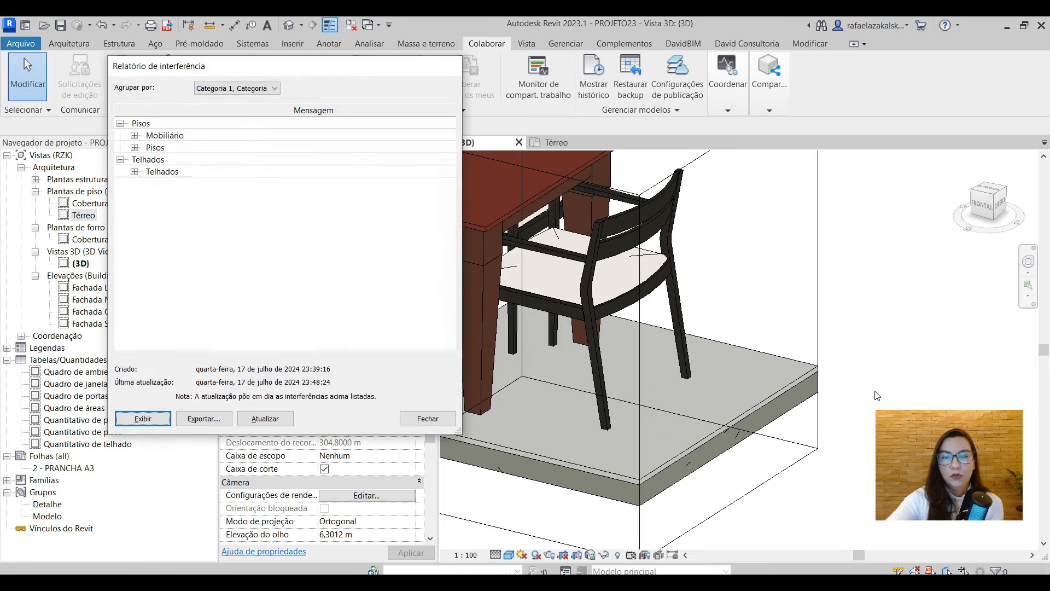
{"action": "left_click", "coordinate": [250, 138]}
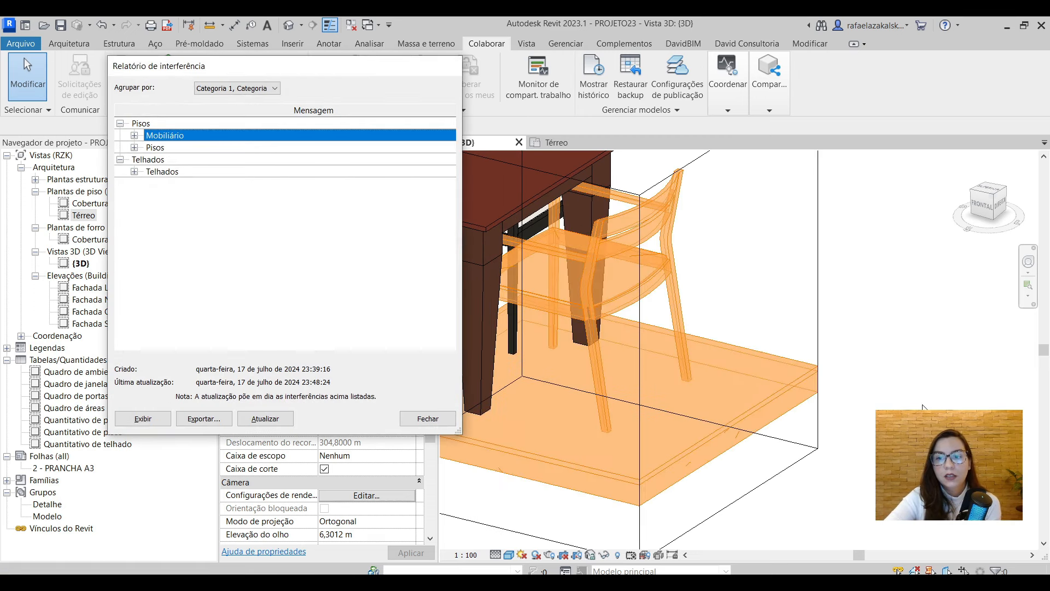
{"action": "scroll", "coordinate": [521, 428], "scroll_direction": "up", "scroll_amount": 4}
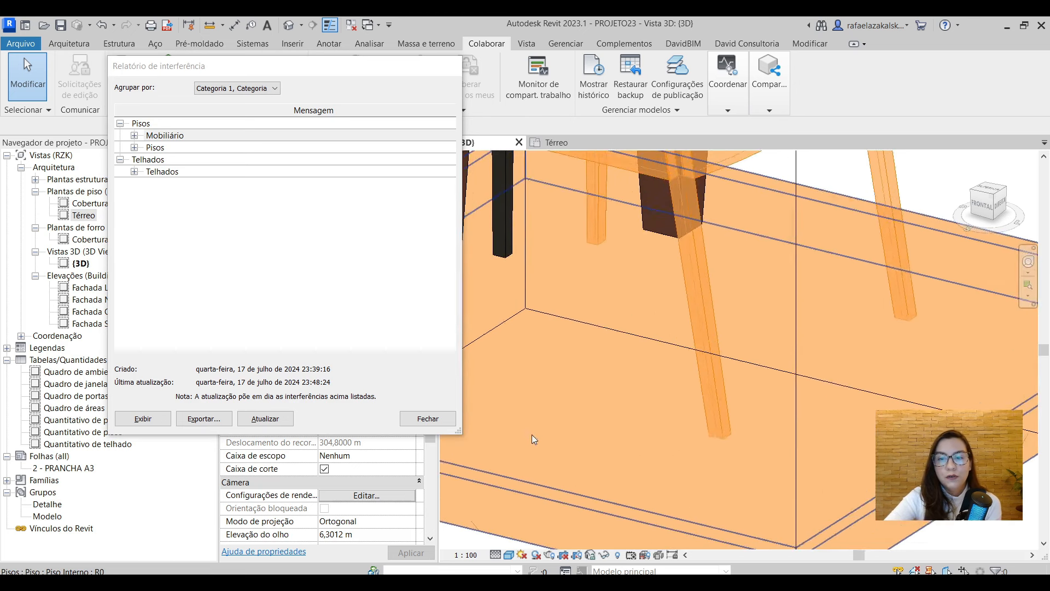
{"action": "scroll", "coordinate": [524, 404], "scroll_direction": "down", "scroll_amount": 2}
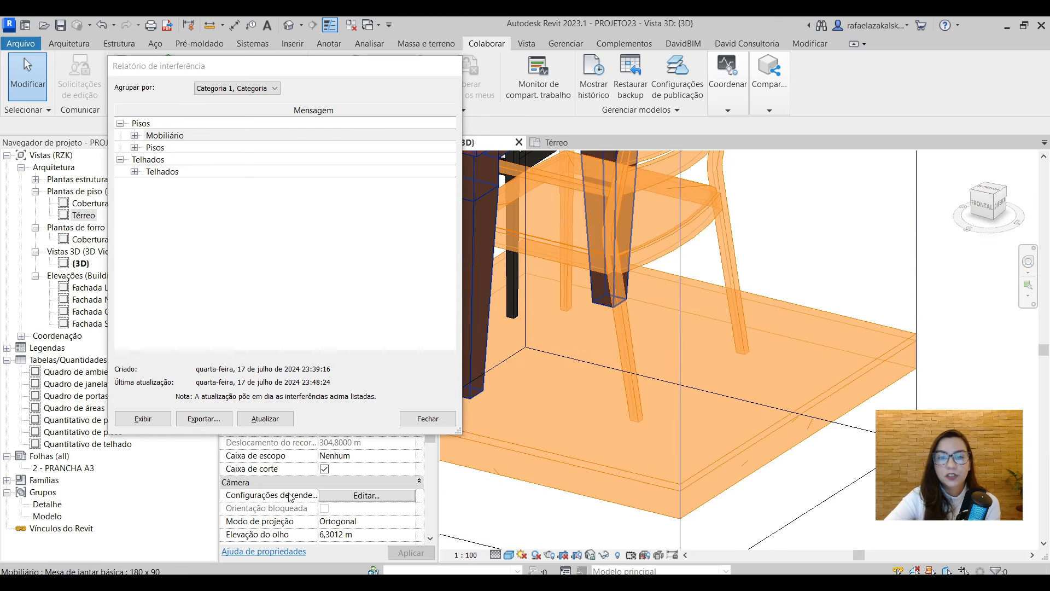
{"action": "left_click", "coordinate": [432, 431]}
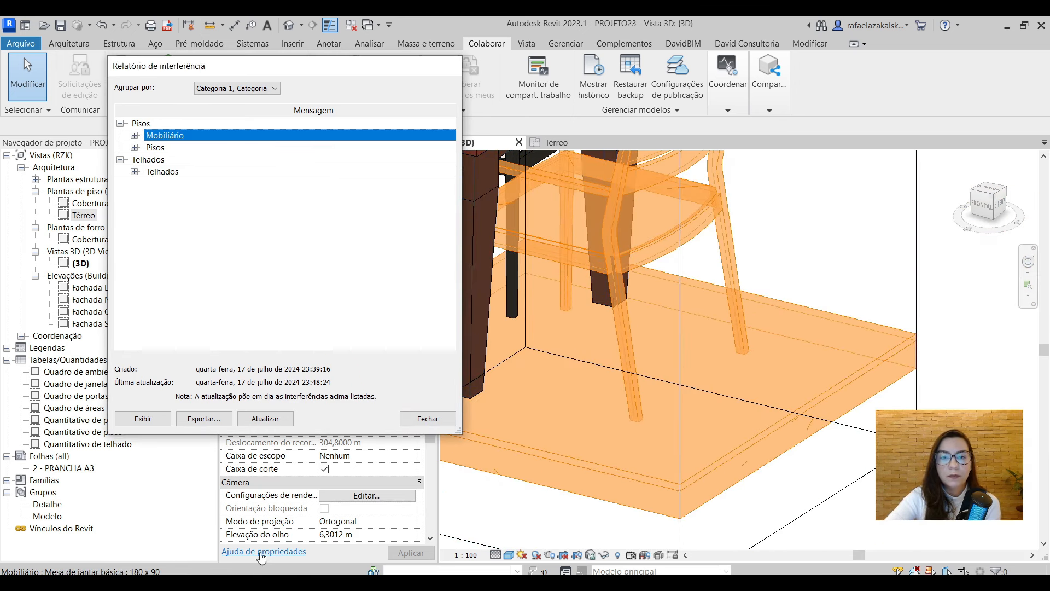
{"action": "left_click", "coordinate": [428, 418]}
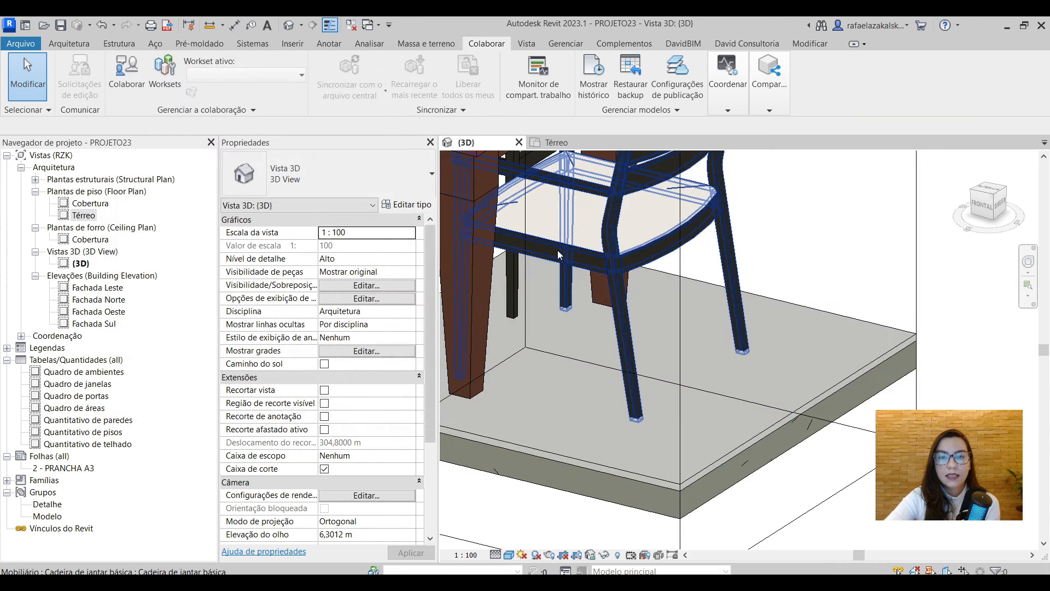
Set the conflicting dining chair's elevation from level to 0 m and deselect it
{"action": "left_click", "coordinate": [558, 254]}
{"action": "scroll", "coordinate": [640, 458], "scroll_direction": "up", "scroll_amount": 3}
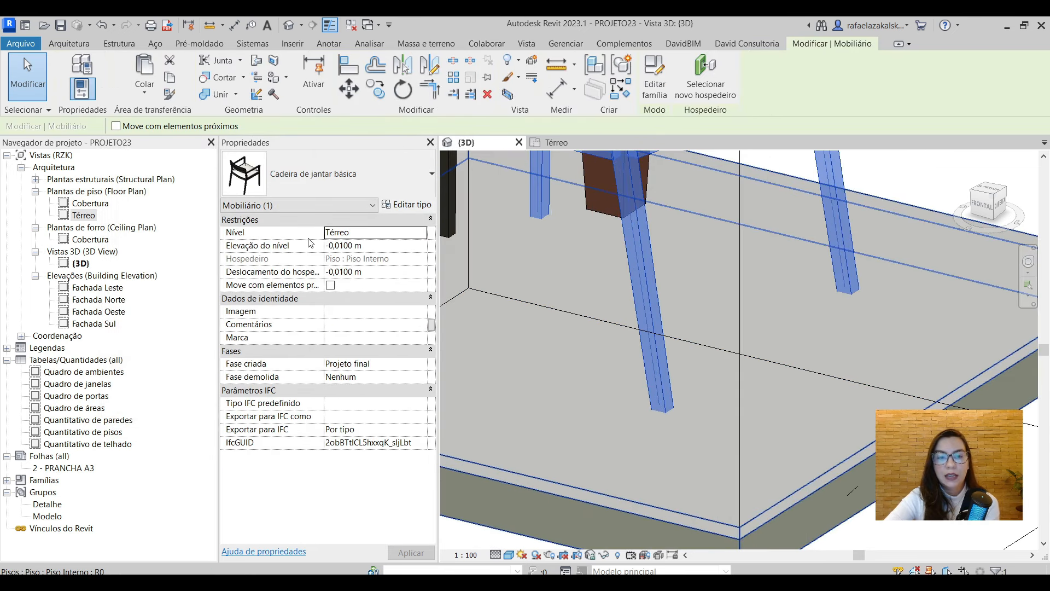
{"action": "left_click", "coordinate": [382, 249]}
{"action": "type", "text": "0"}
{"action": "key", "text": "Return"}
{"action": "scroll", "coordinate": [711, 306], "scroll_direction": "down", "scroll_amount": 4}
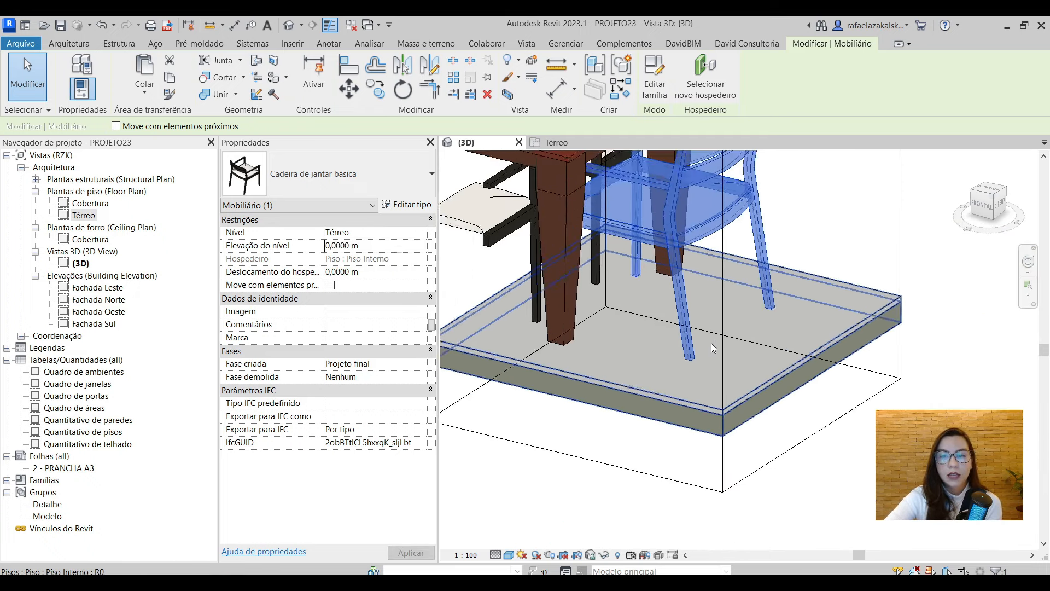
{"action": "scroll", "coordinate": [711, 343], "scroll_direction": "down", "scroll_amount": 3}
{"action": "left_click", "coordinate": [823, 446]}
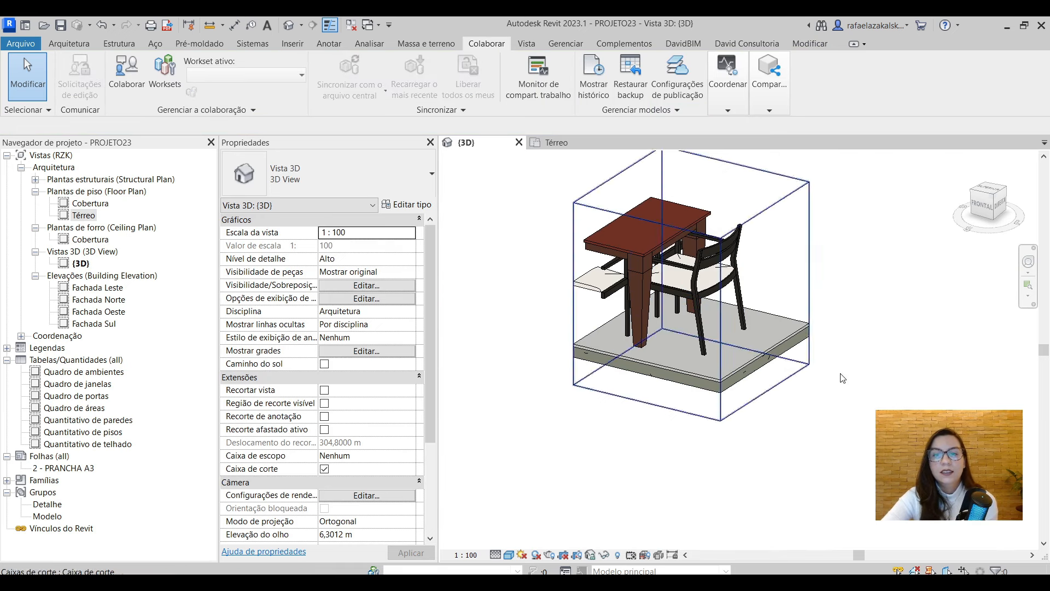
Check the dining chair legs against the floor in 3D, refresh the last interference report, and close it
{"action": "scroll", "coordinate": [692, 307], "scroll_direction": "up", "scroll_amount": 4}
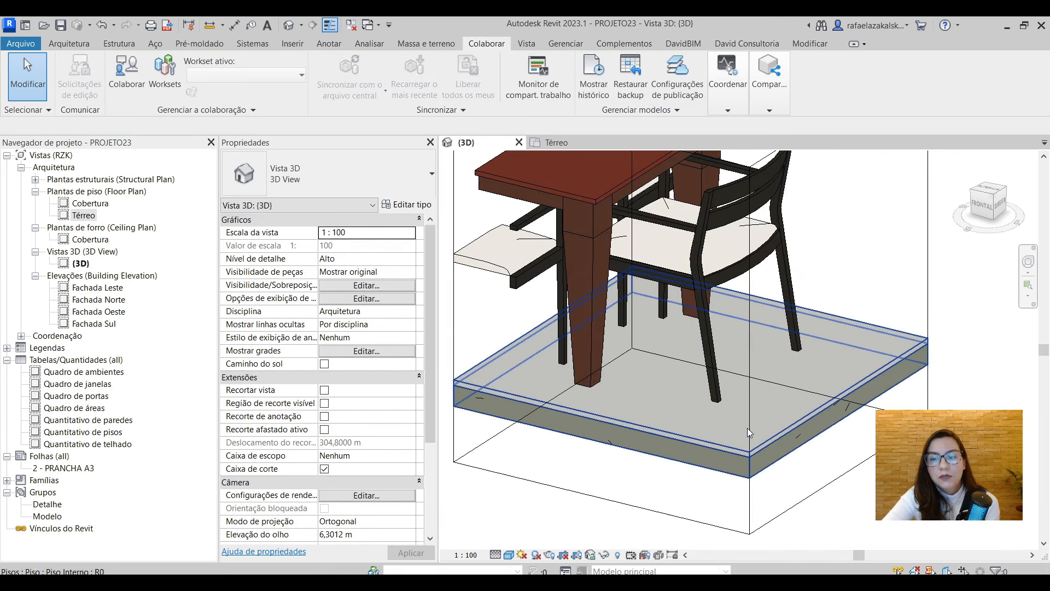
{"action": "scroll", "coordinate": [697, 408], "scroll_direction": "down", "scroll_amount": 3}
{"action": "key", "text": "Return"}
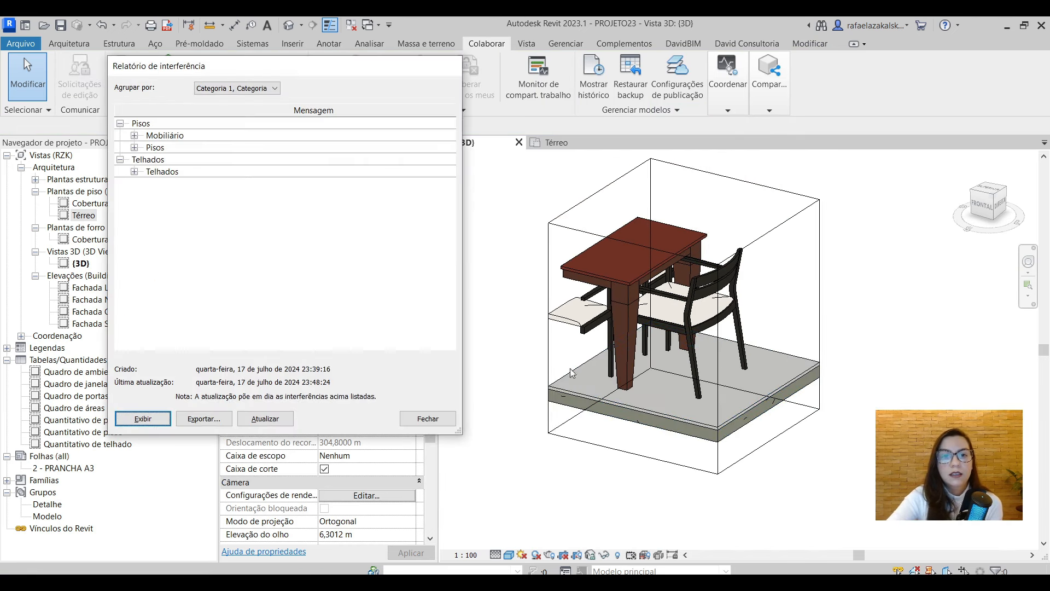
{"action": "left_click", "coordinate": [275, 414]}
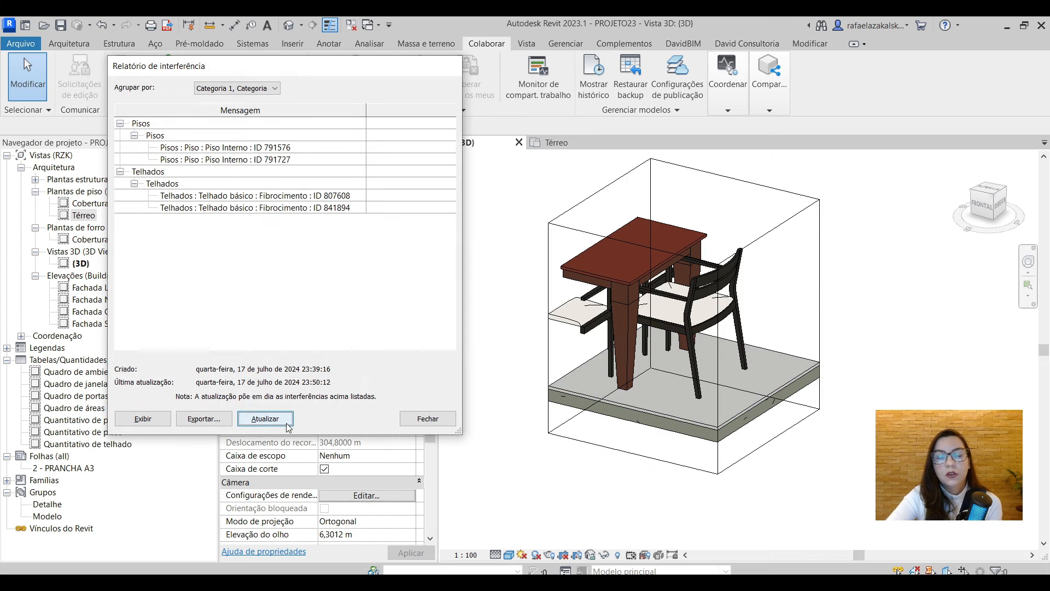
{"action": "left_click", "coordinate": [428, 419]}
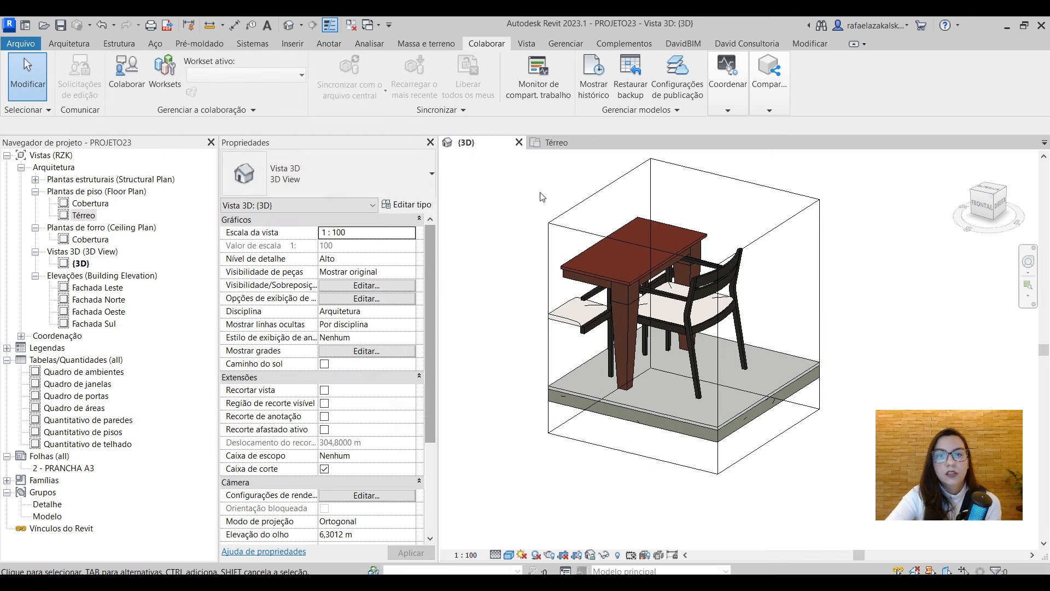
In the Térreo floor plan, highlight both interior floors of the Pisos conflict from the last interference report, and close the report
{"action": "left_click", "coordinate": [557, 142]}
{"action": "scroll", "coordinate": [607, 316], "scroll_direction": "down", "scroll_amount": 6}
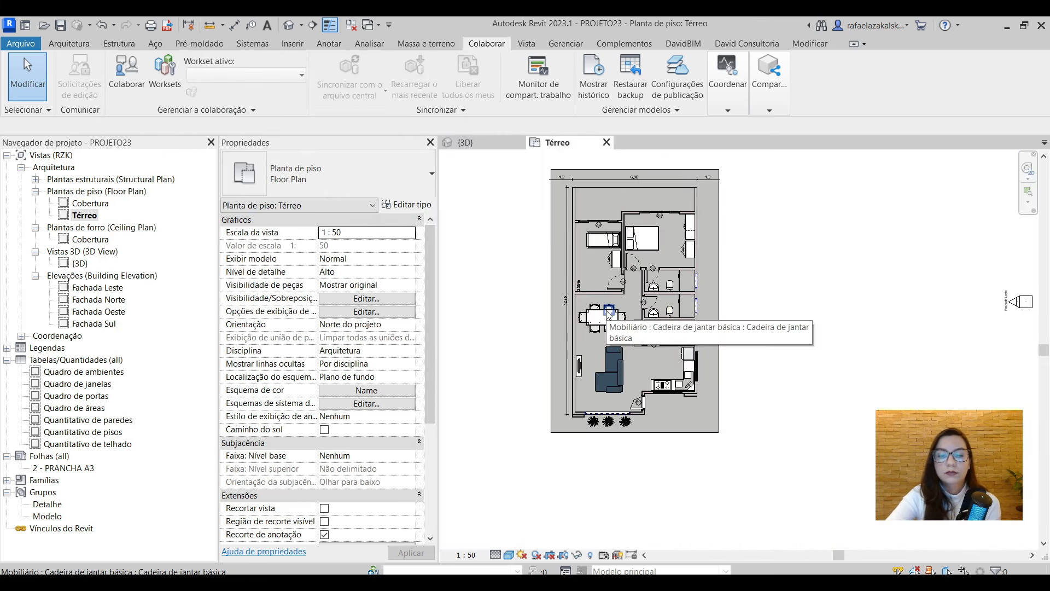
{"action": "key", "text": "Return"}
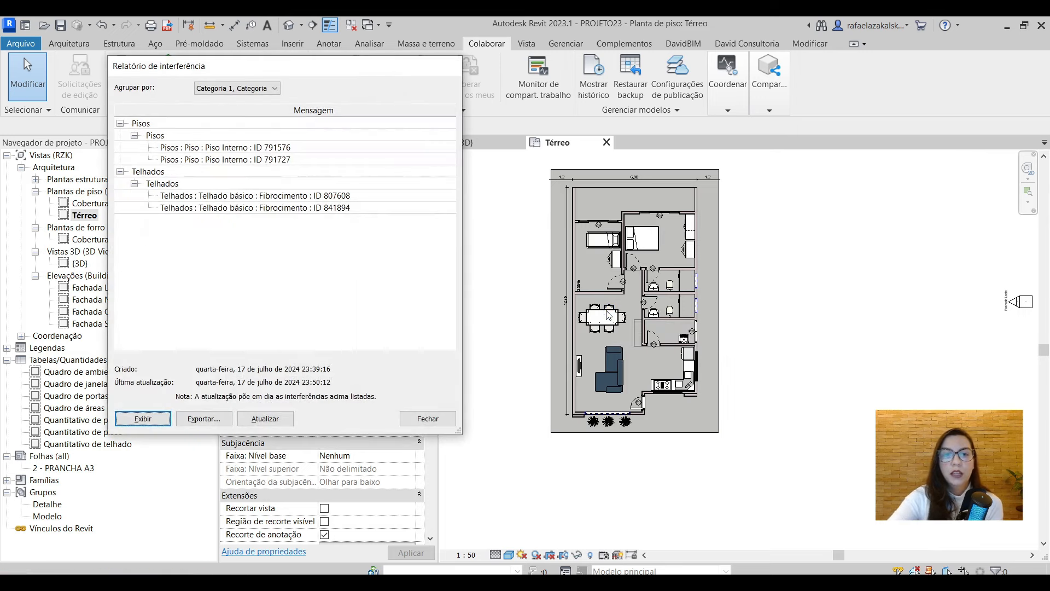
{"action": "left_click", "coordinate": [291, 147]}
{"action": "left_click", "coordinate": [291, 159]}
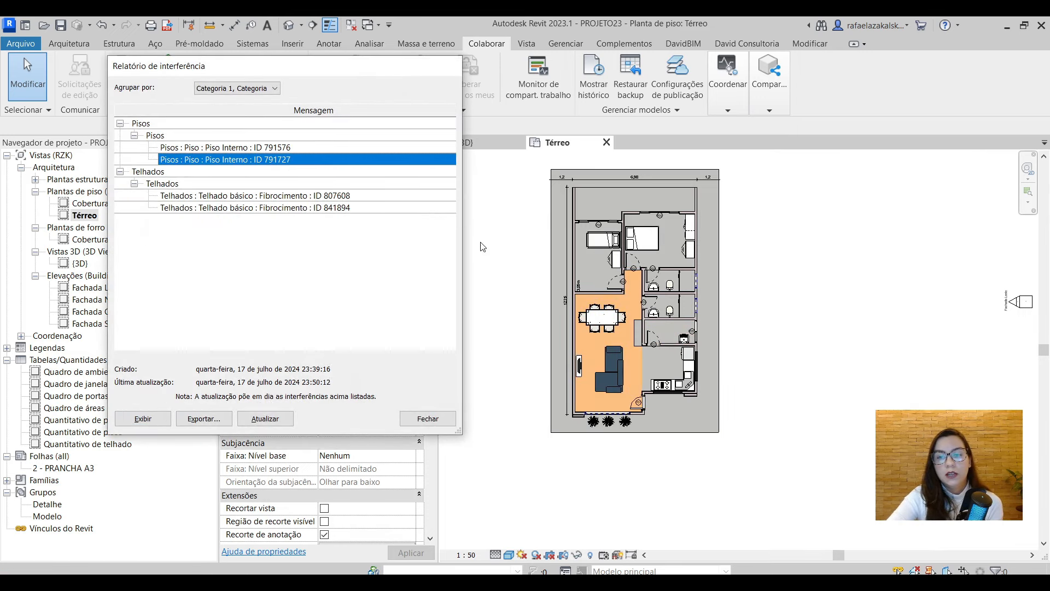
{"action": "scroll", "coordinate": [639, 364], "scroll_direction": "up", "scroll_amount": 4}
{"action": "middle_click_drag", "start_coordinate": [635, 340], "coordinate": [648, 351]}
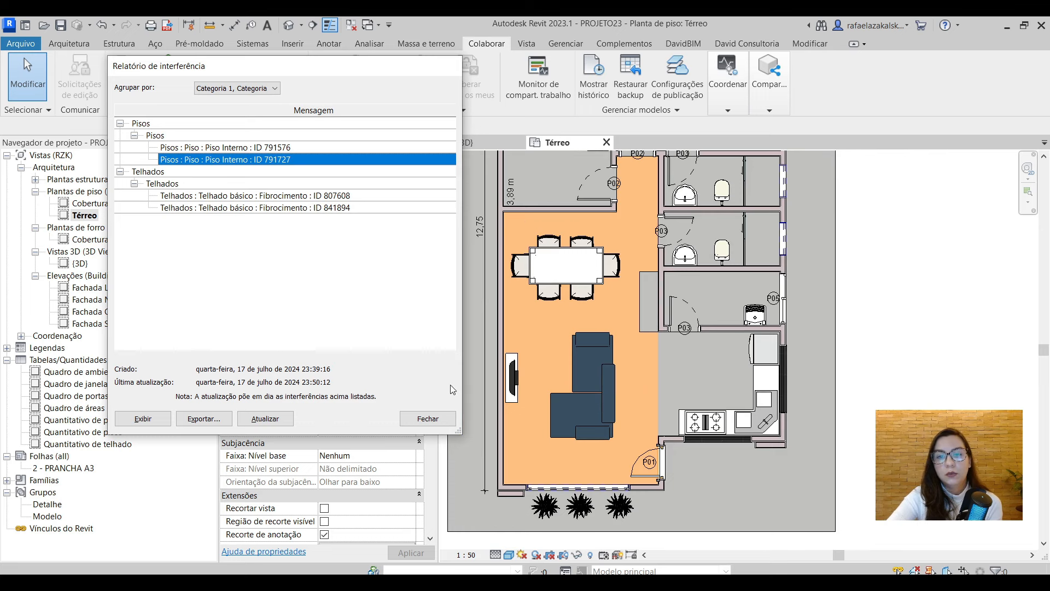
{"action": "left_click", "coordinate": [428, 419]}
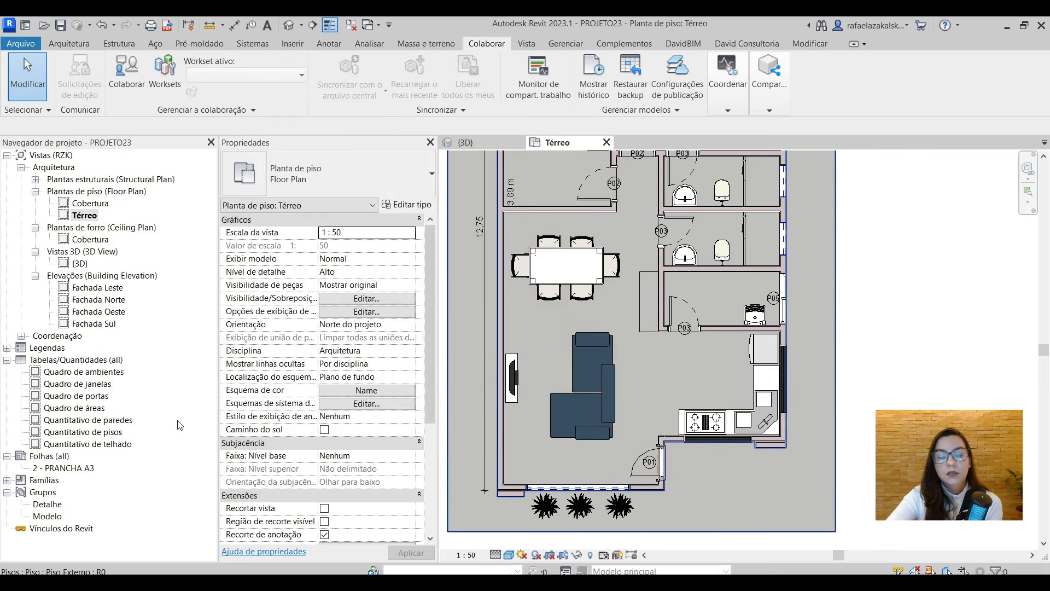
Open the Quantitativo de pisos schedule and check the Piso Interno area against the laundry room floor in the Térreo plan
{"action": "left_click", "coordinate": [111, 433]}
{"action": "double_click", "coordinate": [111, 433]}
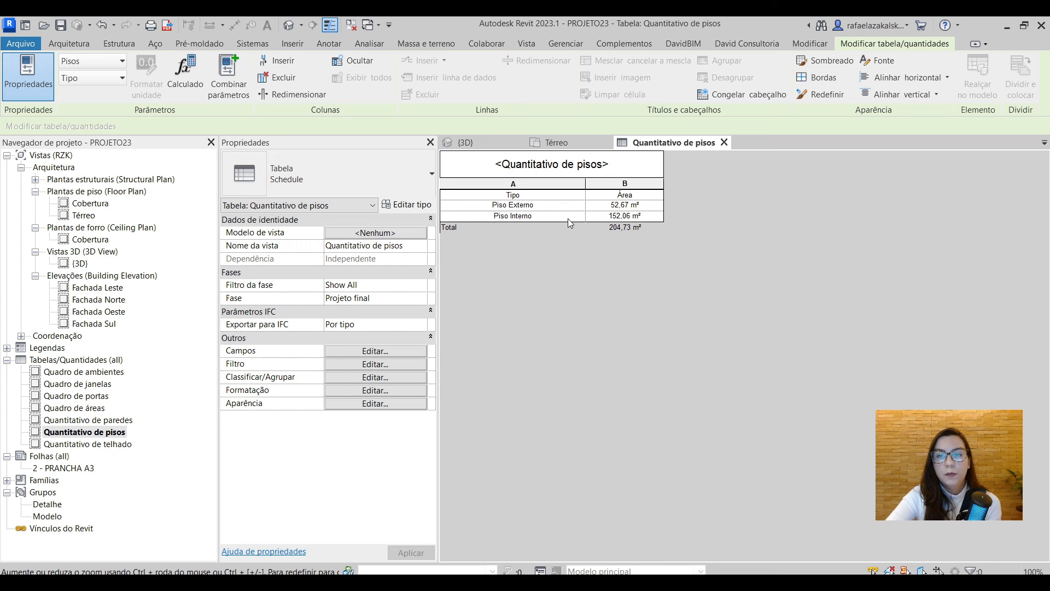
{"action": "left_click", "coordinate": [555, 142]}
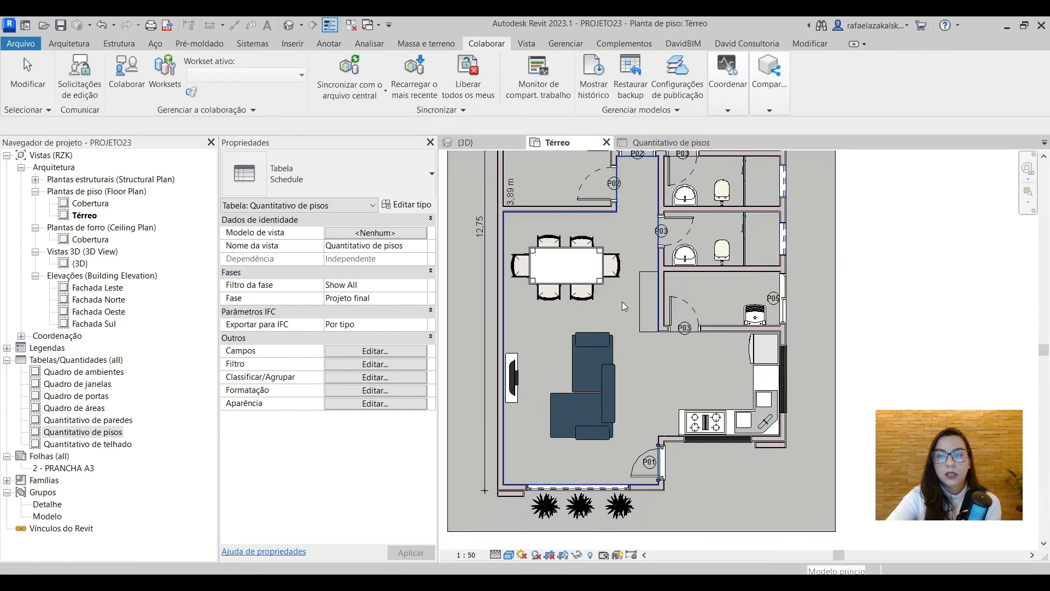
{"action": "left_click", "coordinate": [636, 326]}
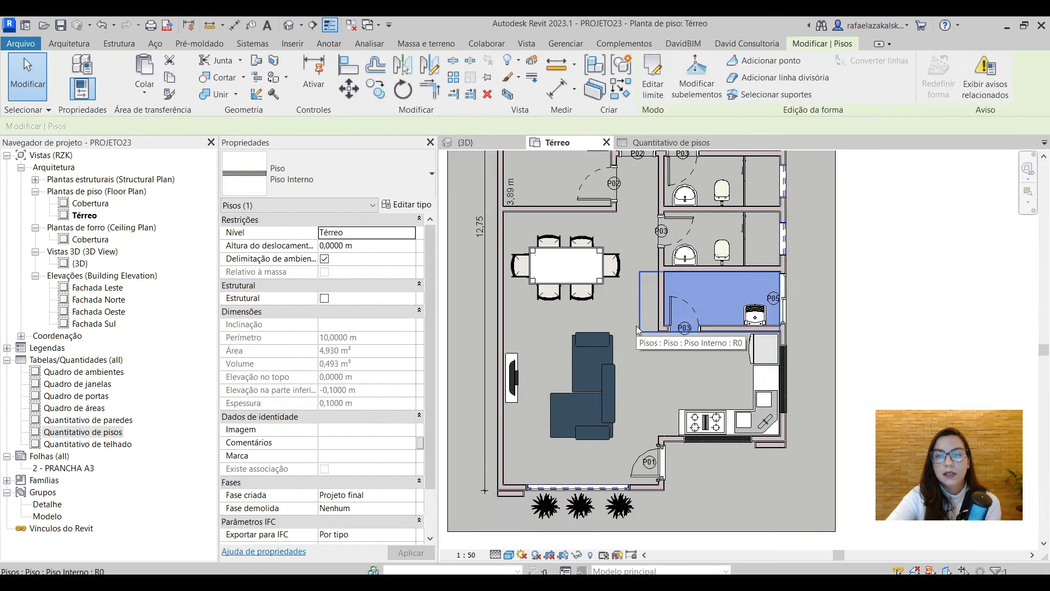
{"action": "left_click", "coordinate": [644, 145]}
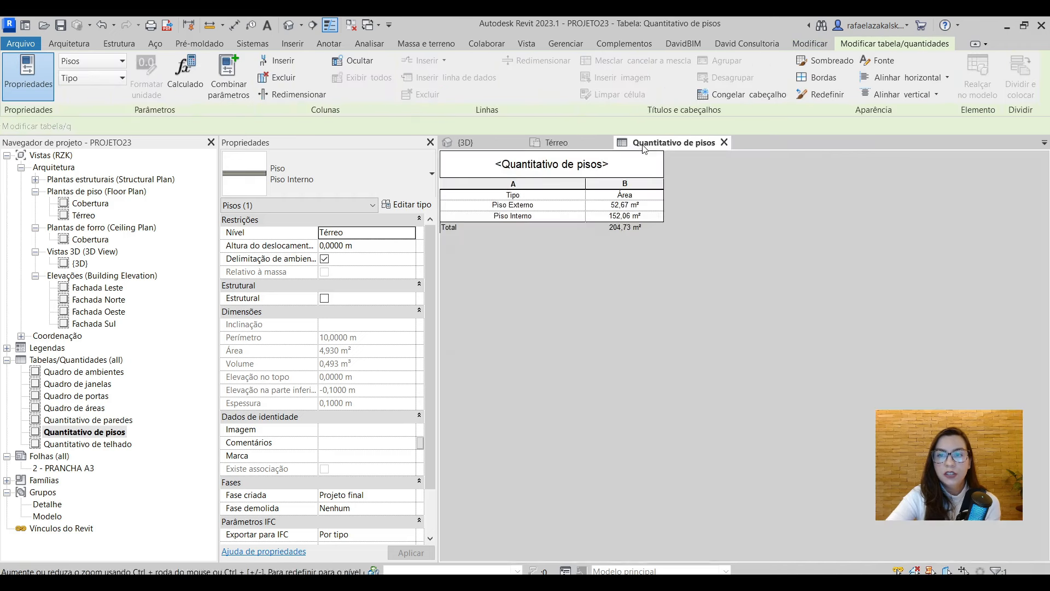
{"action": "left_click", "coordinate": [613, 216]}
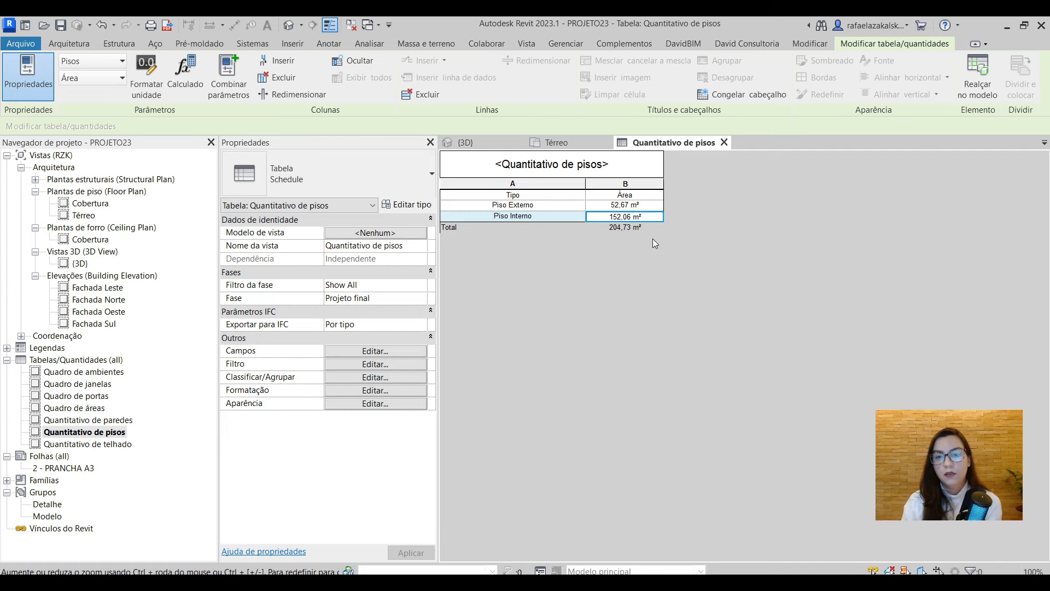
Examine in the Térreo plan where the laundry room floor extends past its wall into the dining area
{"action": "left_click", "coordinate": [569, 141]}
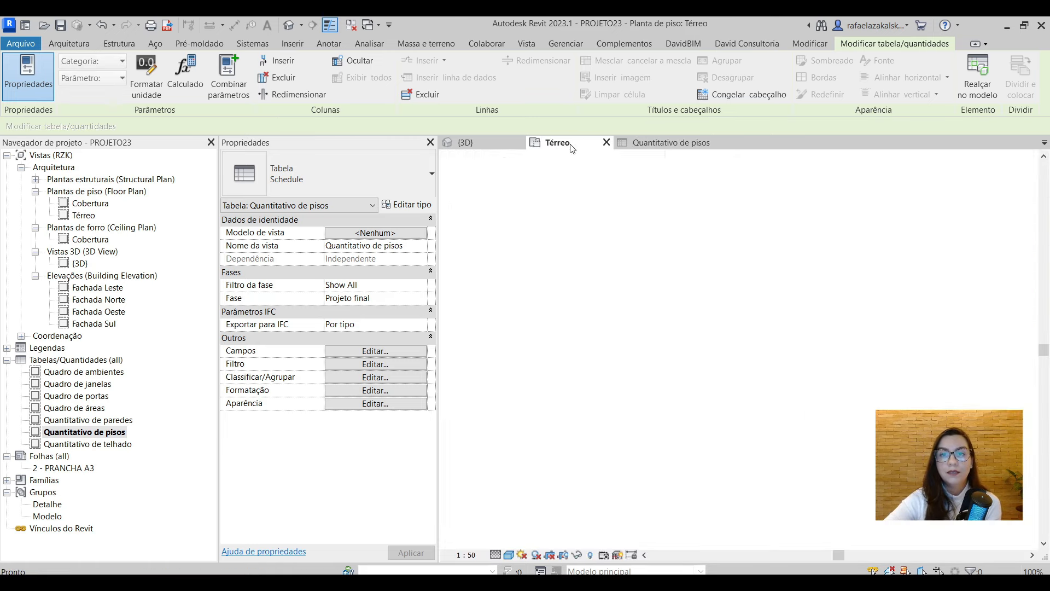
{"action": "left_click", "coordinate": [684, 304]}
{"action": "key", "text": "Escape"}
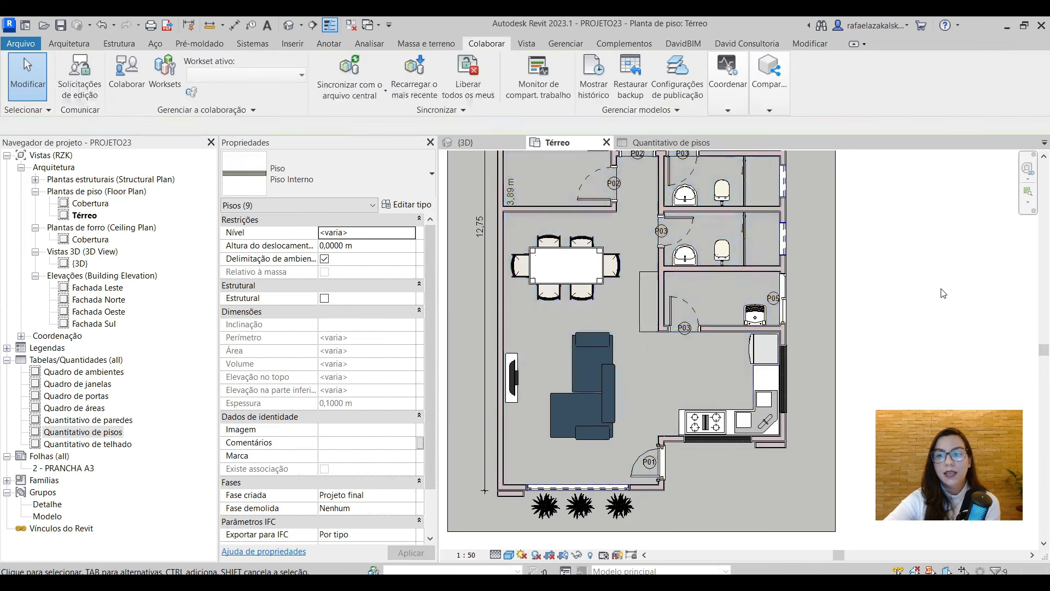
{"action": "scroll", "coordinate": [613, 306], "scroll_direction": "up", "scroll_amount": 3}
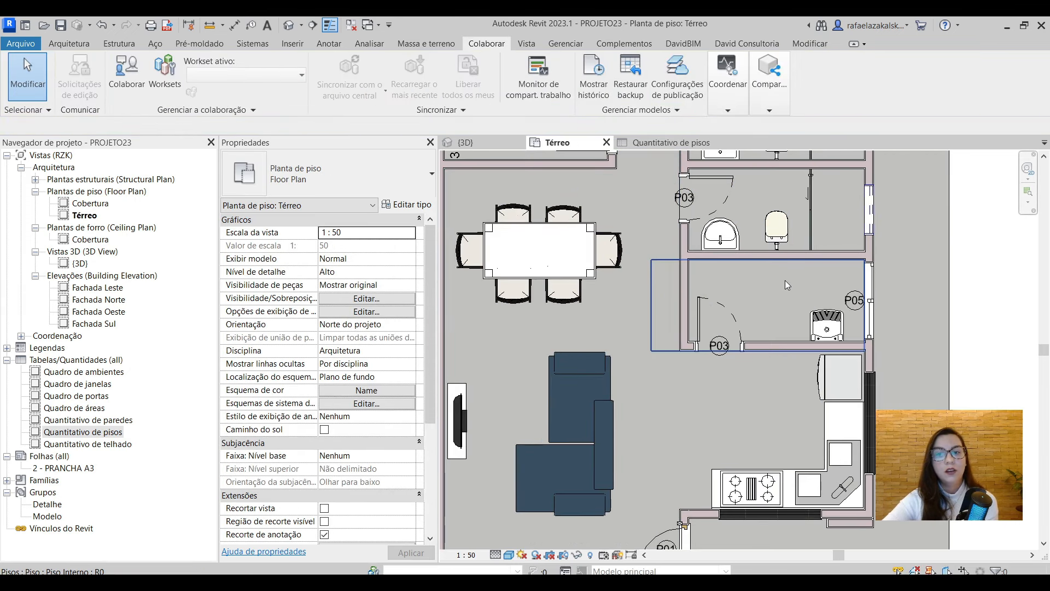
{"action": "left_click", "coordinate": [785, 285]}
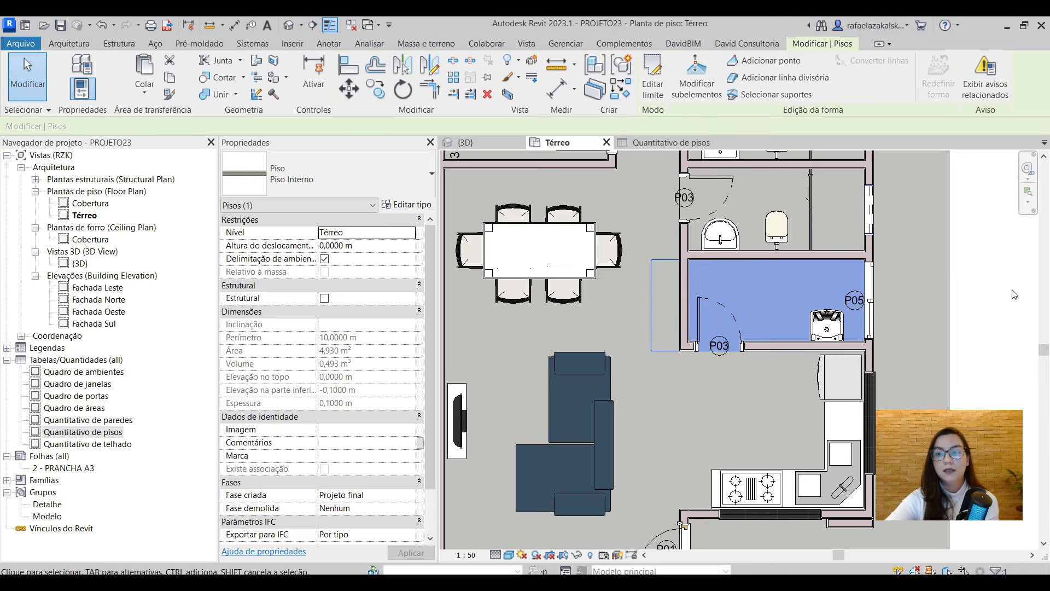
{"action": "left_click", "coordinate": [916, 277]}
{"action": "scroll", "coordinate": [915, 276], "scroll_direction": "down", "scroll_amount": 4}
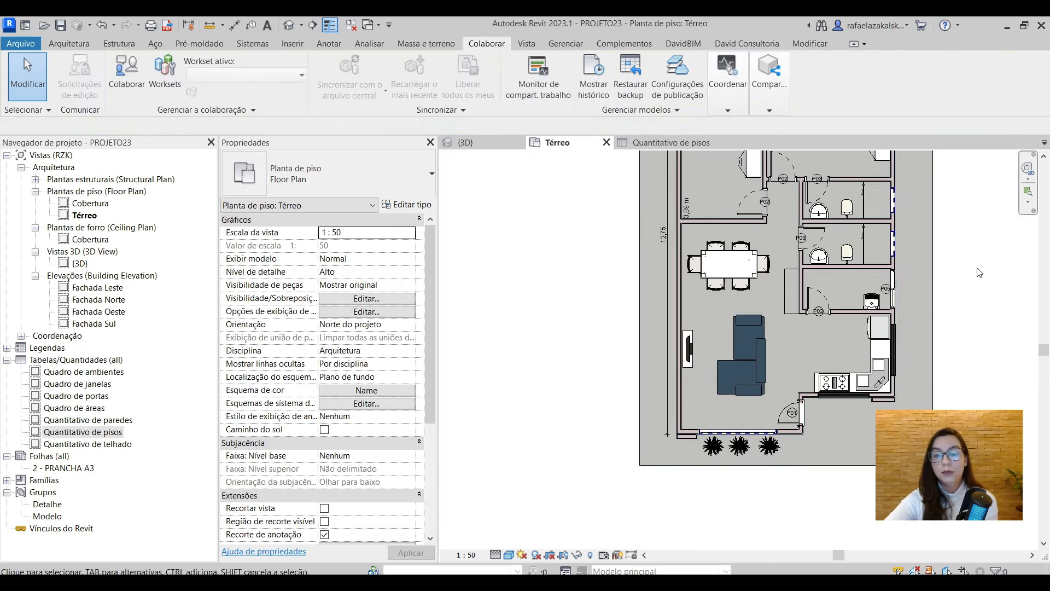
{"action": "scroll", "coordinate": [700, 370], "scroll_direction": "up", "scroll_amount": 3}
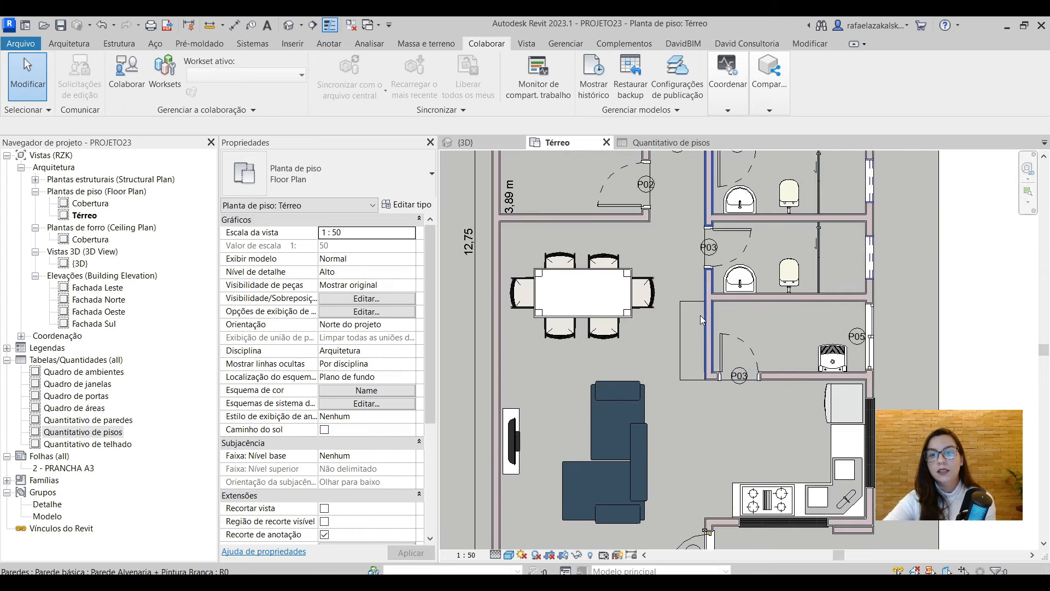
{"action": "scroll", "coordinate": [702, 309], "scroll_direction": "up", "scroll_amount": 3}
{"action": "scroll", "coordinate": [711, 320], "scroll_direction": "down", "scroll_amount": 2}
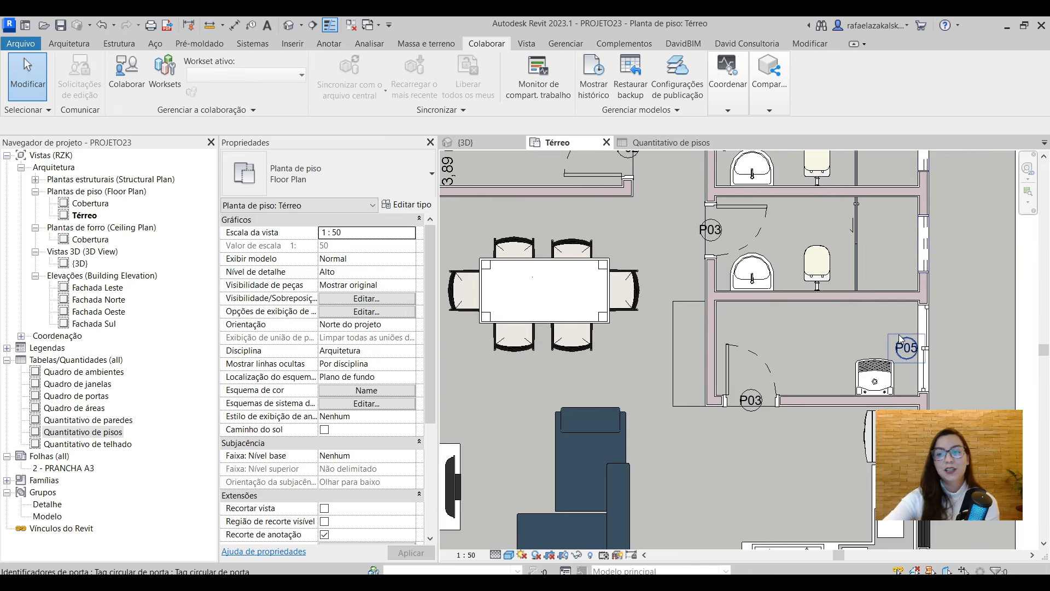
Select the laundry room floor, review the floor areas in the Quantitativo de pisos schedule, and return to the Térreo plan
{"action": "left_click", "coordinate": [846, 336]}
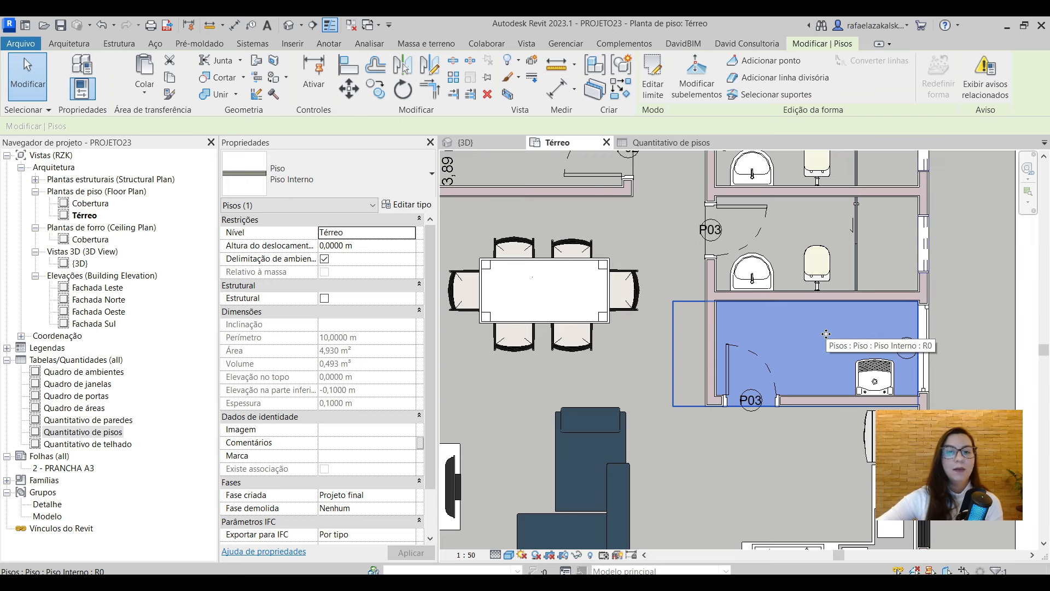
{"action": "scroll", "coordinate": [672, 241], "scroll_direction": "down", "scroll_amount": 2}
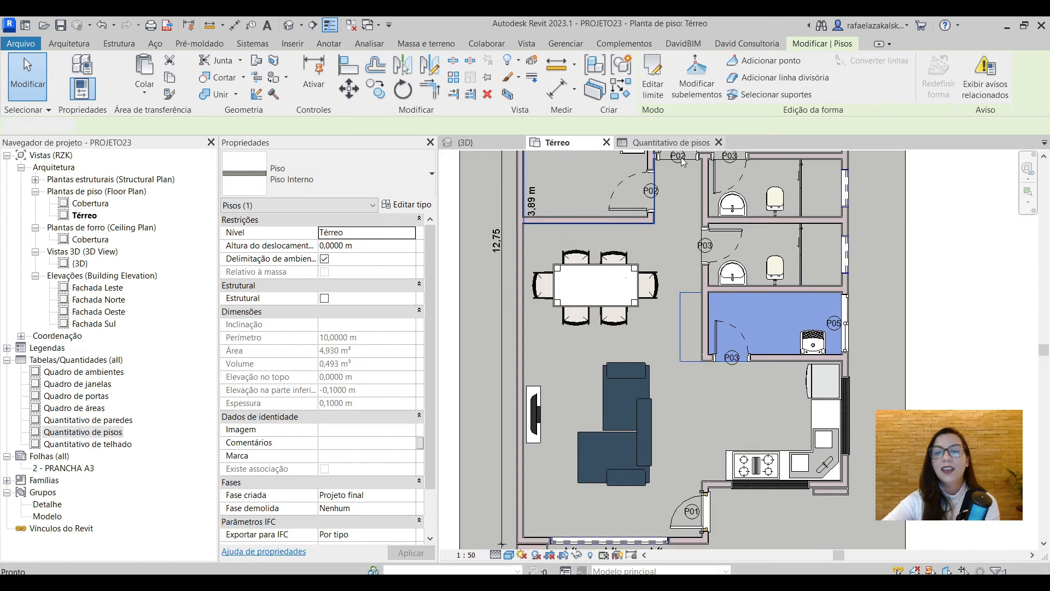
{"action": "left_click", "coordinate": [657, 143]}
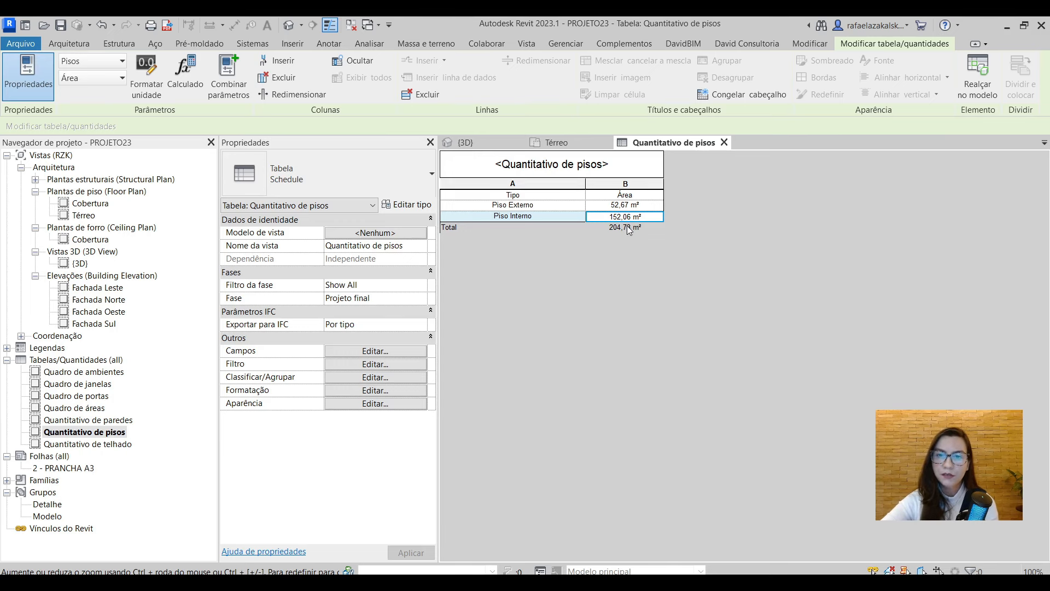
{"action": "left_click", "coordinate": [564, 143]}
Edit the laundry floor's boundary, aligning its edge in the dining area with the laundry-side wall face, then finish and deselect
{"action": "scroll", "coordinate": [780, 324], "scroll_direction": "up", "scroll_amount": 3}
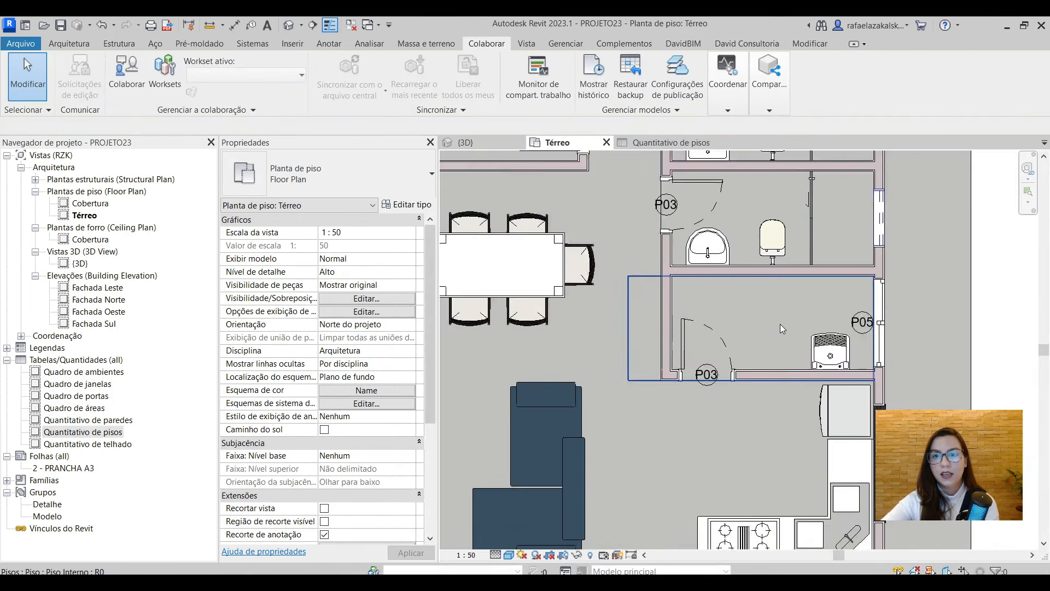
{"action": "left_click", "coordinate": [780, 324]}
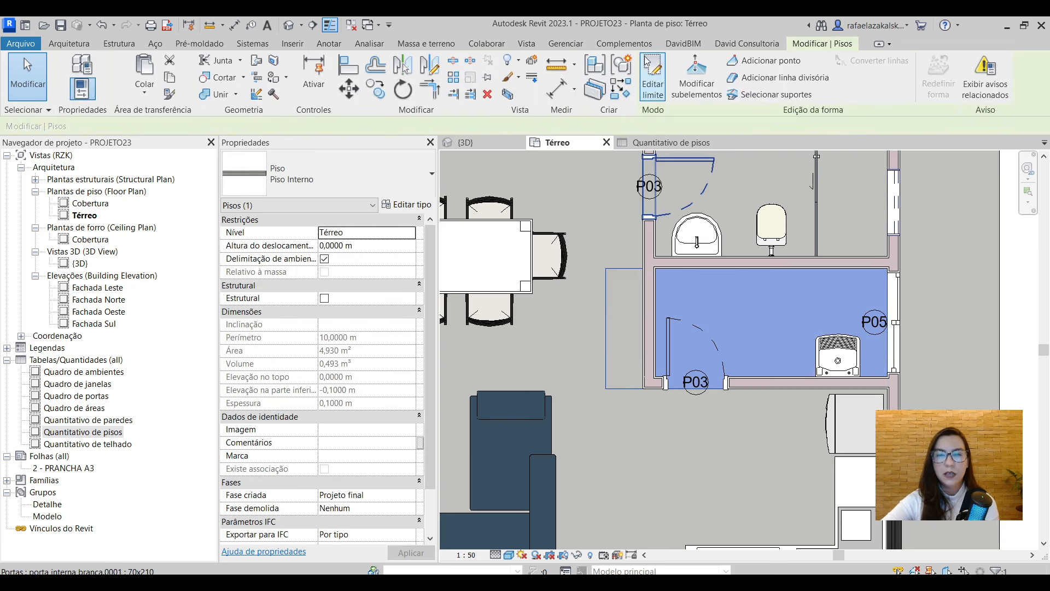
{"action": "left_click", "coordinate": [656, 75]}
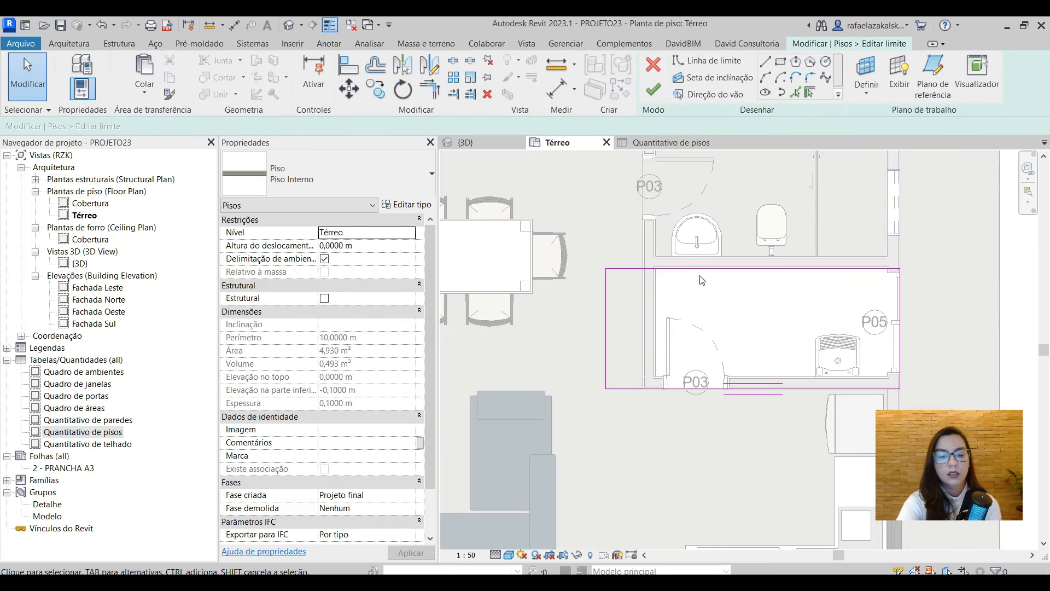
{"action": "key", "text": "a"}
{"action": "key", "text": "l"}
{"action": "scroll", "coordinate": [658, 313], "scroll_direction": "up", "scroll_amount": 3}
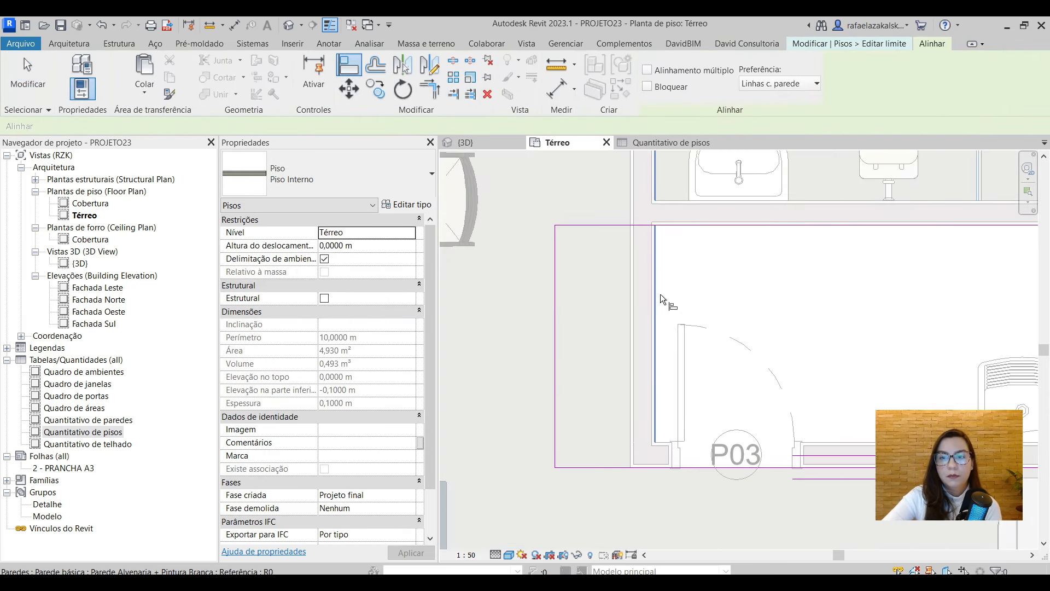
{"action": "left_click", "coordinate": [660, 292]}
{"action": "left_click", "coordinate": [557, 300]}
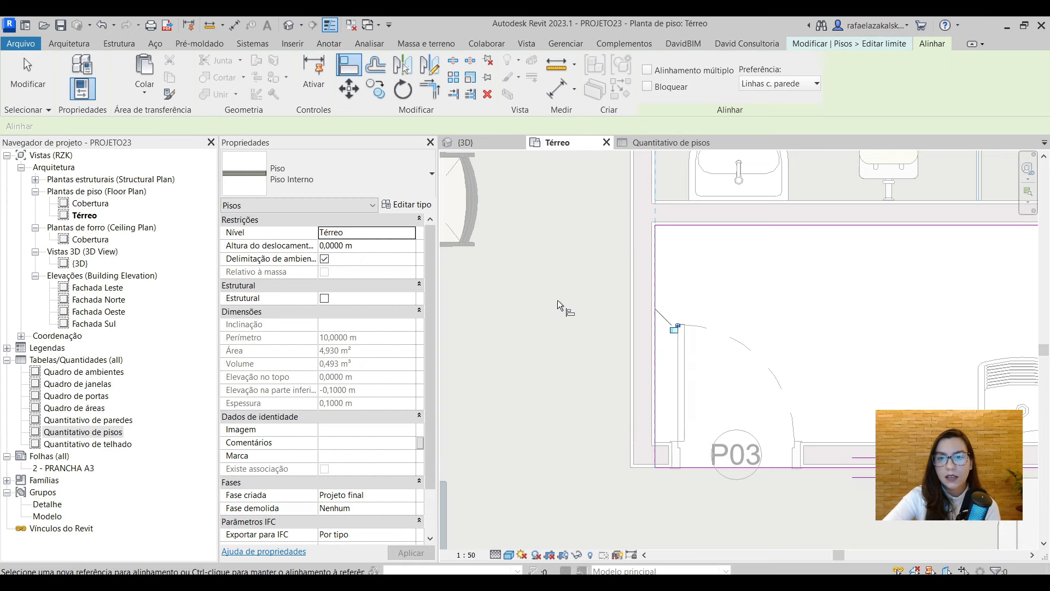
{"action": "left_click", "coordinate": [832, 44]}
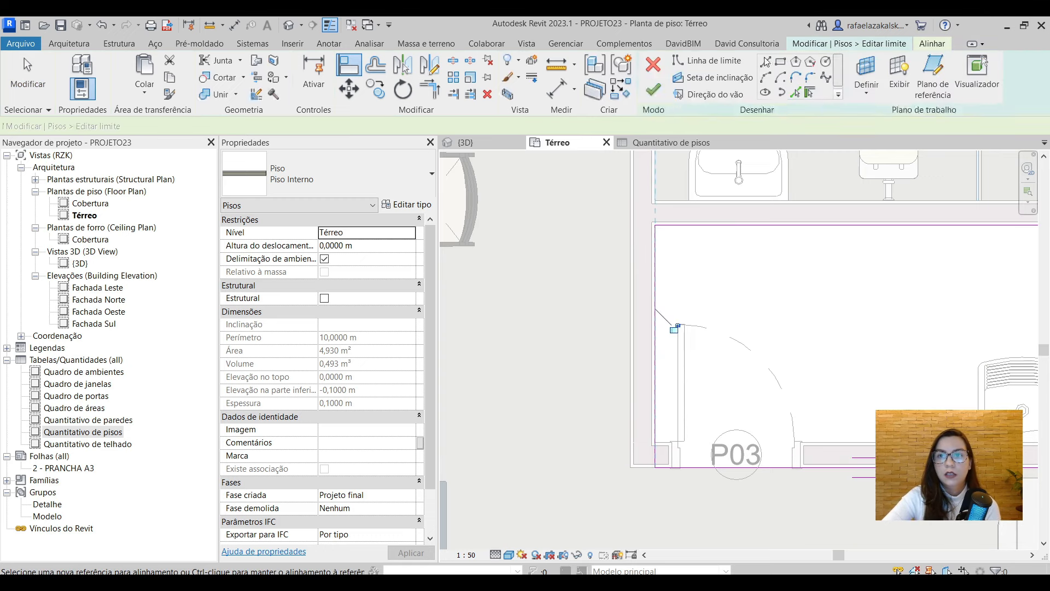
{"action": "left_click", "coordinate": [654, 90]}
{"action": "scroll", "coordinate": [680, 296], "scroll_direction": "down", "scroll_amount": 3}
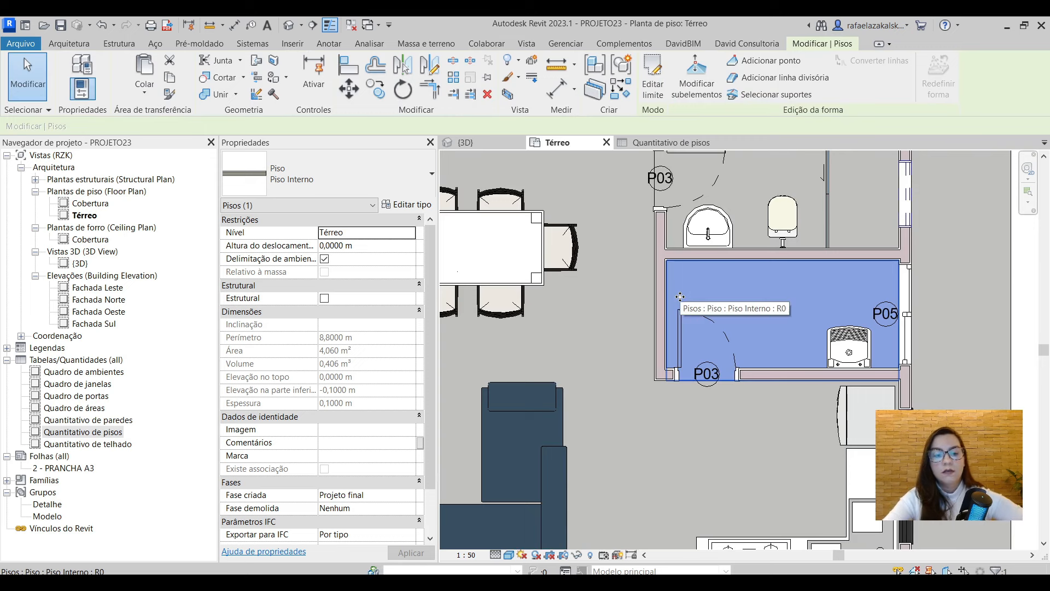
{"action": "key", "text": "Escape"}
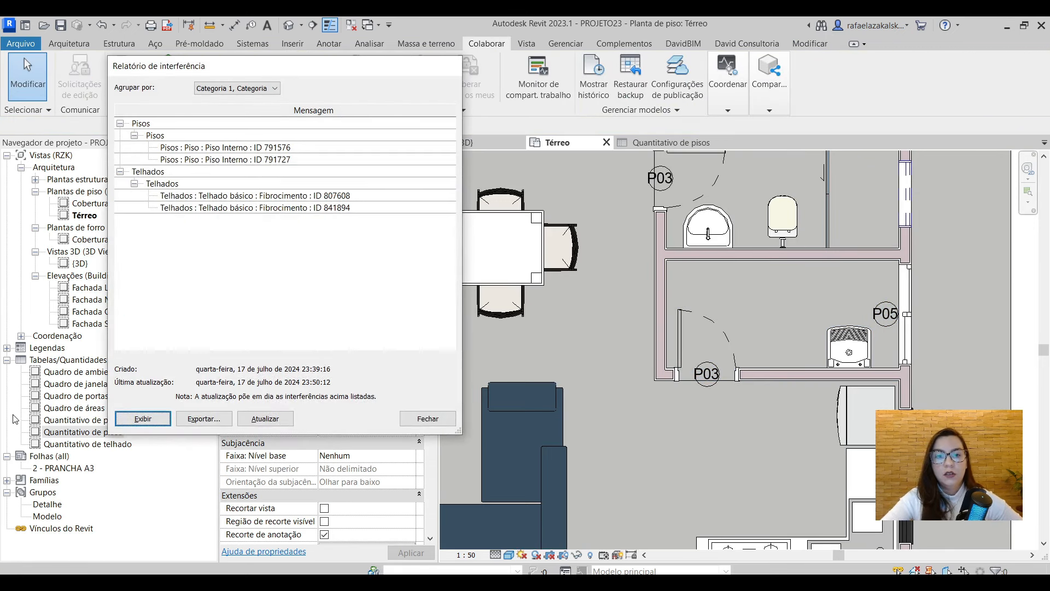
Refresh the last interference report after the floor correction, close it, and check the Quantitativo de pisos schedule
{"action": "left_click", "coordinate": [265, 418]}
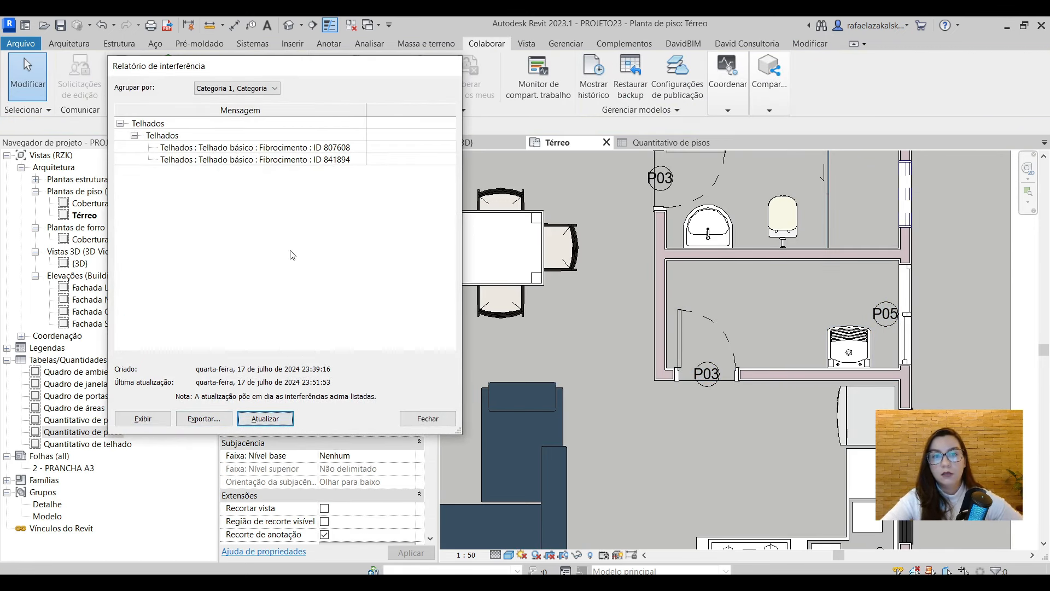
{"action": "left_click", "coordinate": [428, 419]}
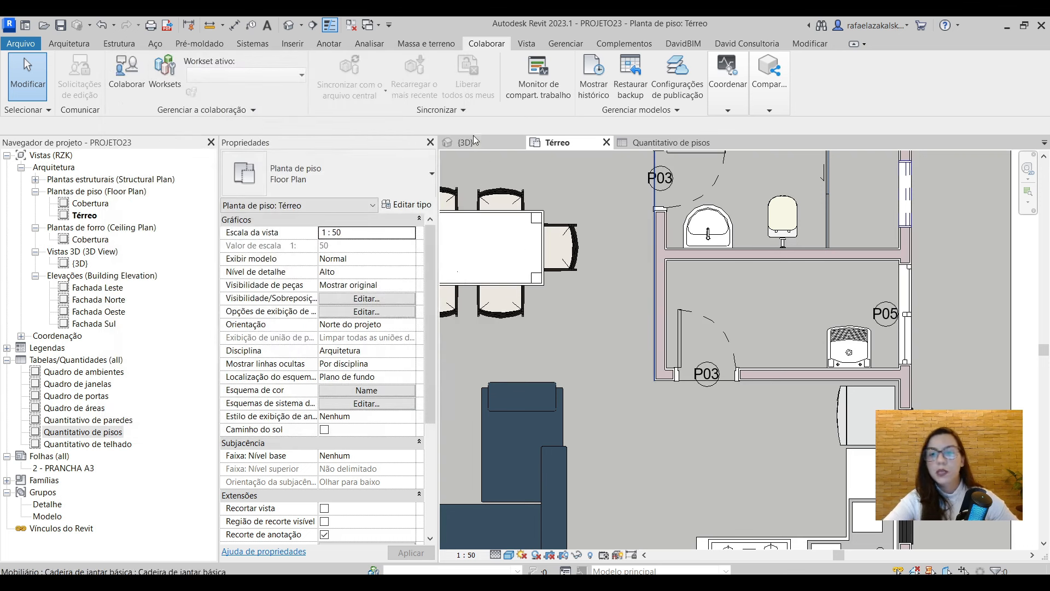
{"action": "left_click", "coordinate": [692, 144]}
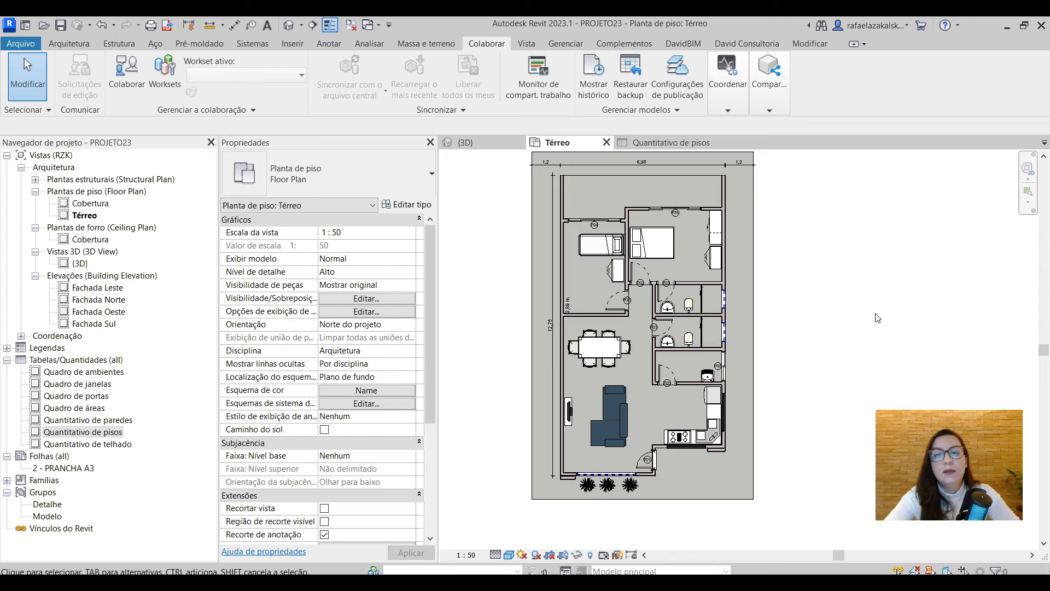
Open the 3D view and highlight the two clashing Fibrocimento roofs, IDs 807608 and 841894, in the last interference report, closing it after
{"action": "scroll", "coordinate": [771, 405], "scroll_direction": "down", "scroll_amount": 2}
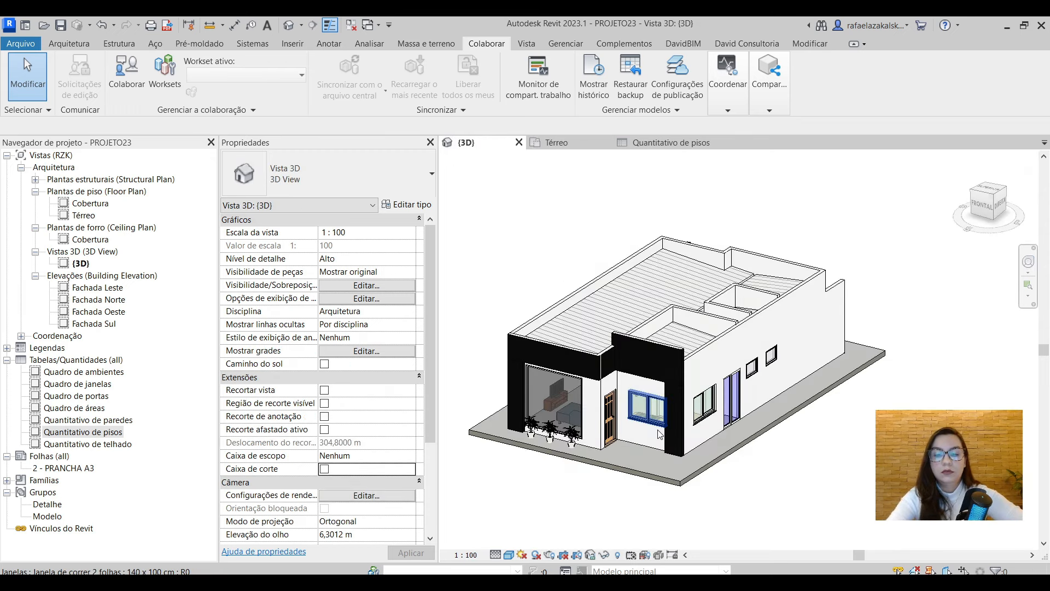
{"action": "left_click", "coordinate": [371, 148]}
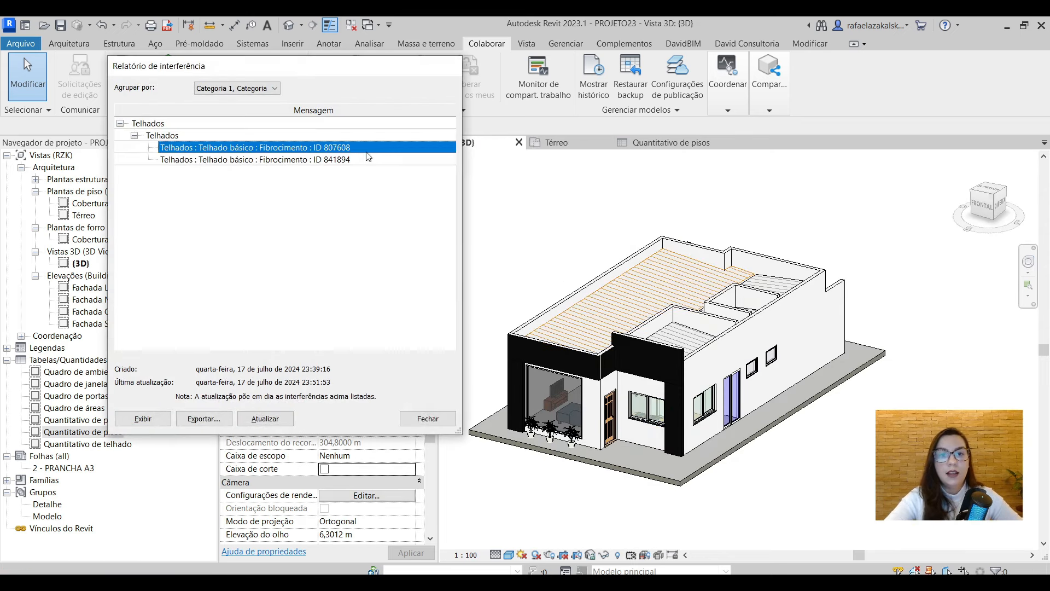
{"action": "left_click", "coordinate": [371, 159]}
{"action": "left_click", "coordinate": [372, 148]}
{"action": "left_click", "coordinate": [371, 158]}
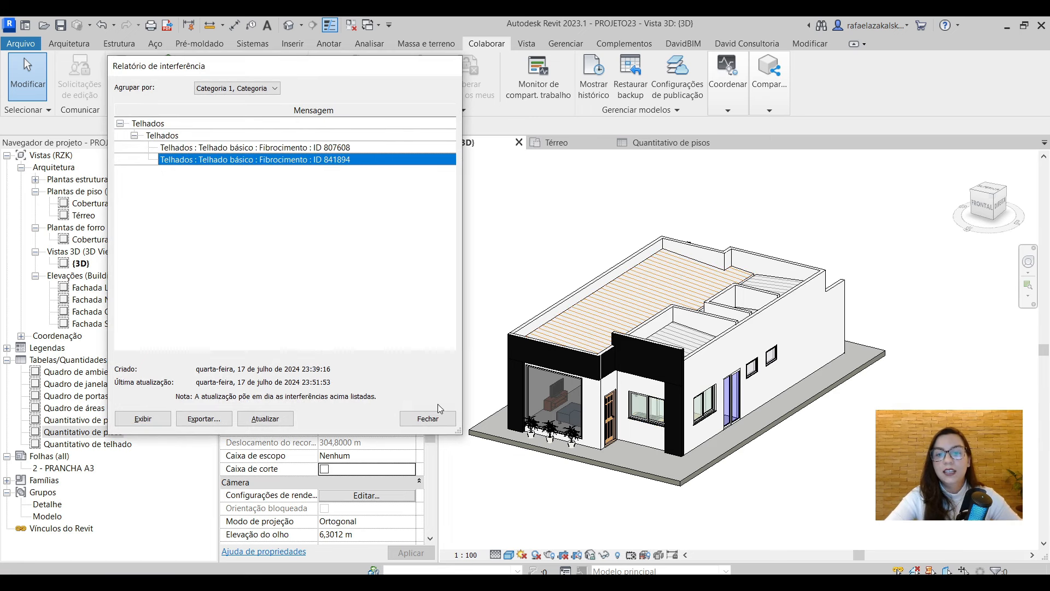
{"action": "left_click", "coordinate": [427, 419]}
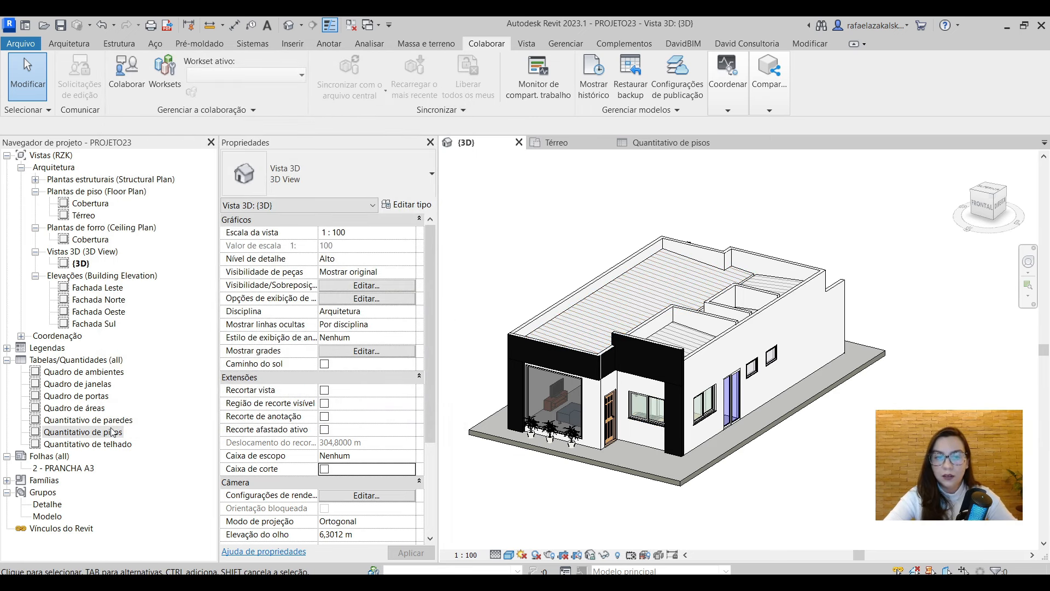
Open the Quantitativo de telhado schedule, review Quantitativo de pisos, and return to the Térreo plan
{"action": "left_click", "coordinate": [111, 446]}
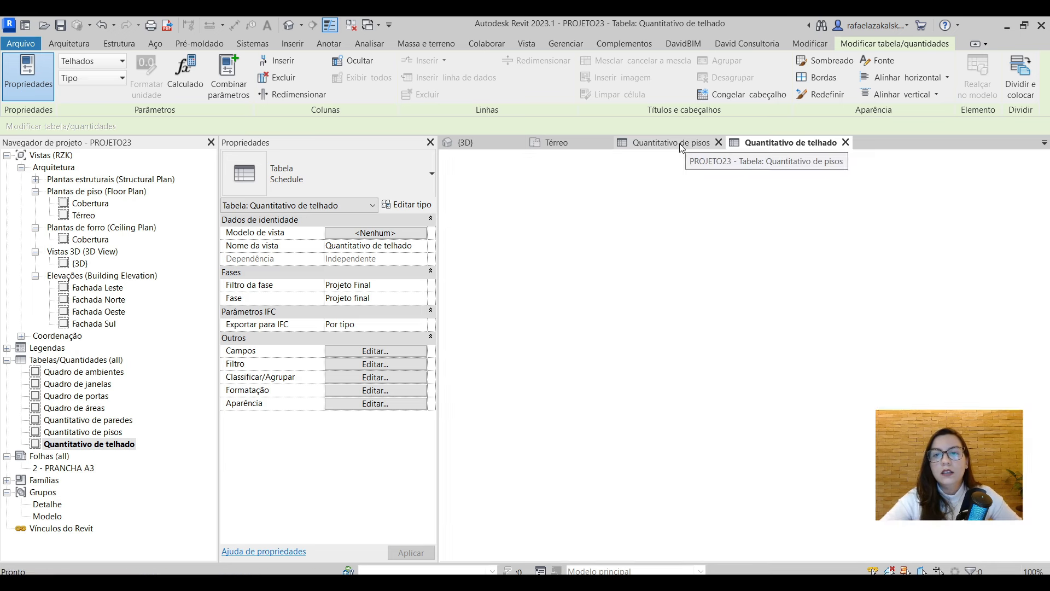
{"action": "left_click", "coordinate": [670, 142]}
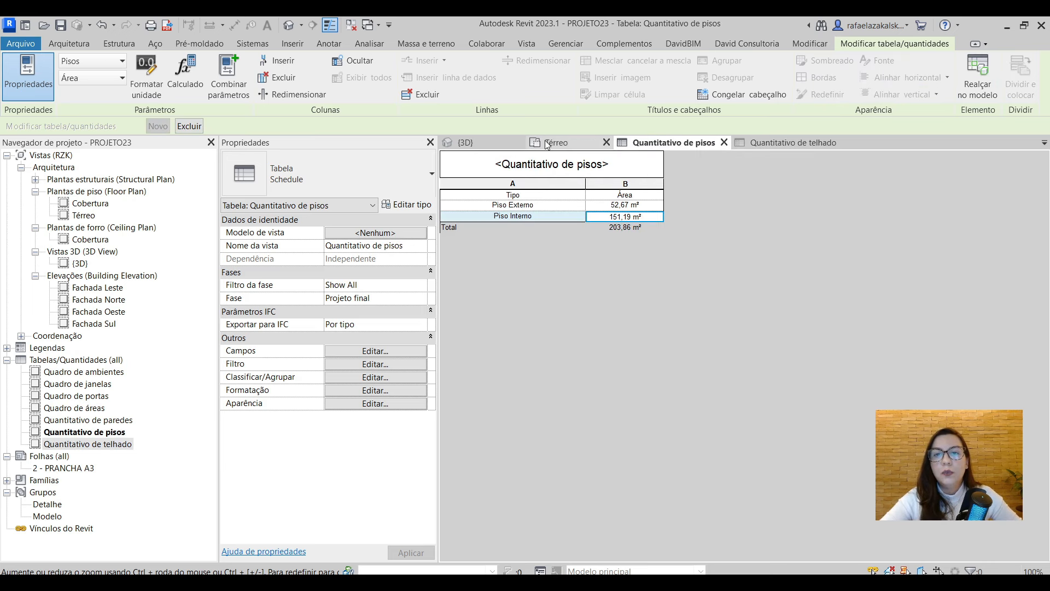
{"action": "left_click", "coordinate": [557, 142]}
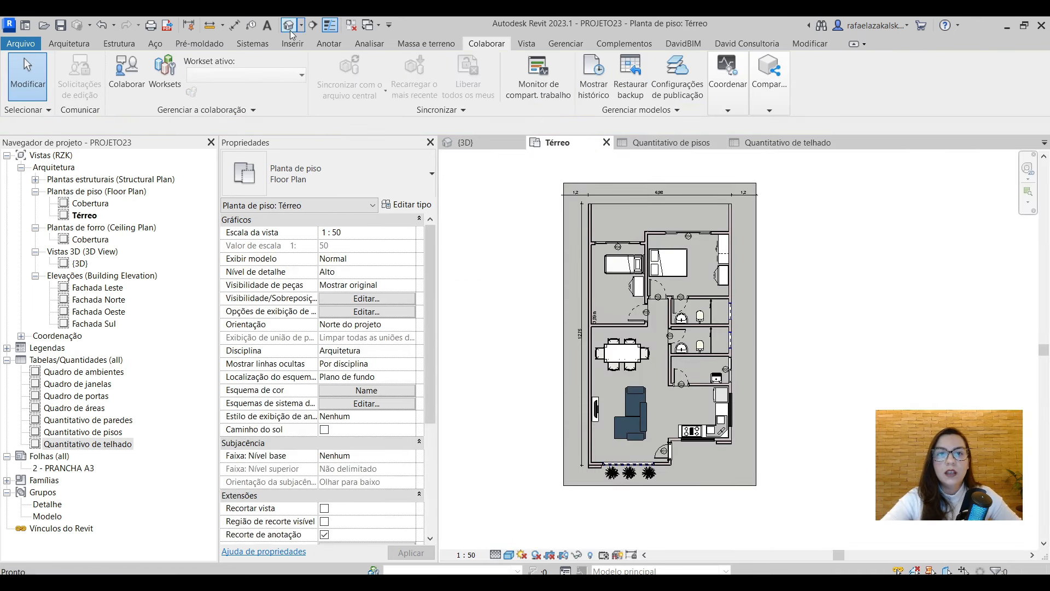
Return to the 3D view, highlight both overlapping roofs again from the last interference report, and close the report
{"action": "left_click", "coordinate": [290, 25]}
{"action": "left_click", "coordinate": [672, 313]}
{"action": "scroll", "coordinate": [670, 311], "scroll_direction": "down", "scroll_amount": 1}
{"action": "left_click", "coordinate": [513, 245]}
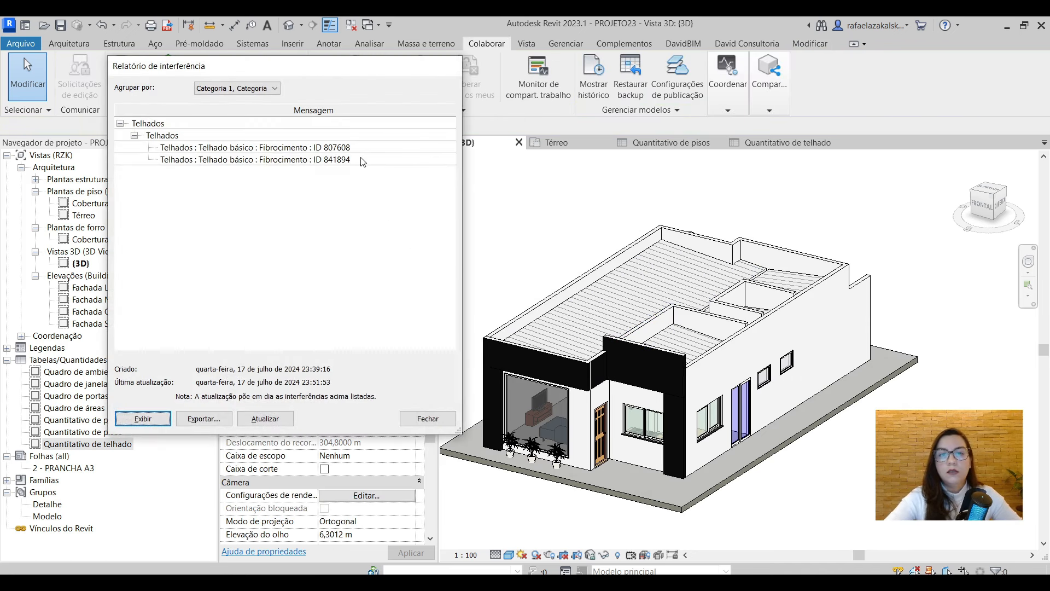
{"action": "left_click", "coordinate": [356, 148]}
{"action": "left_click", "coordinate": [363, 158]}
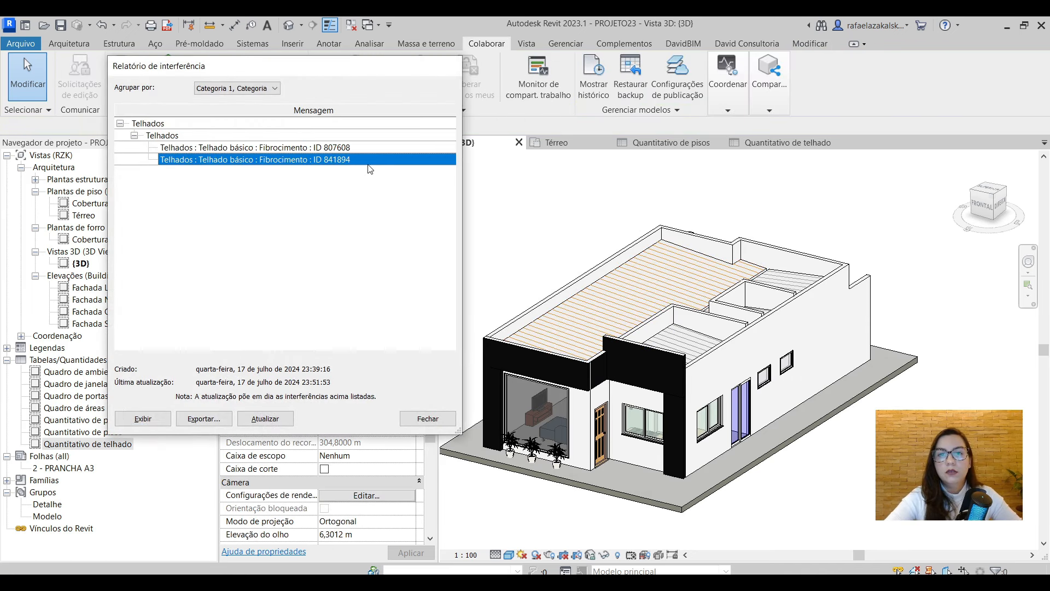
{"action": "left_click", "coordinate": [424, 418]}
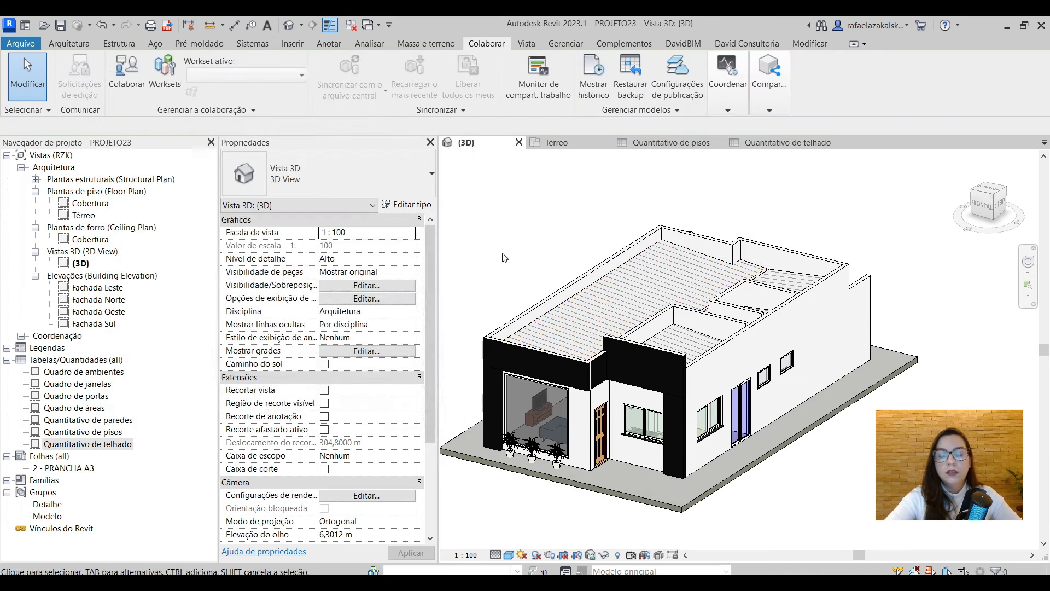
Delete the duplicate Fibrocimento roof over the main part of the house and check the Quantitativo de telhado schedule
{"action": "left_click", "coordinate": [611, 305]}
{"action": "key", "text": "Escape"}
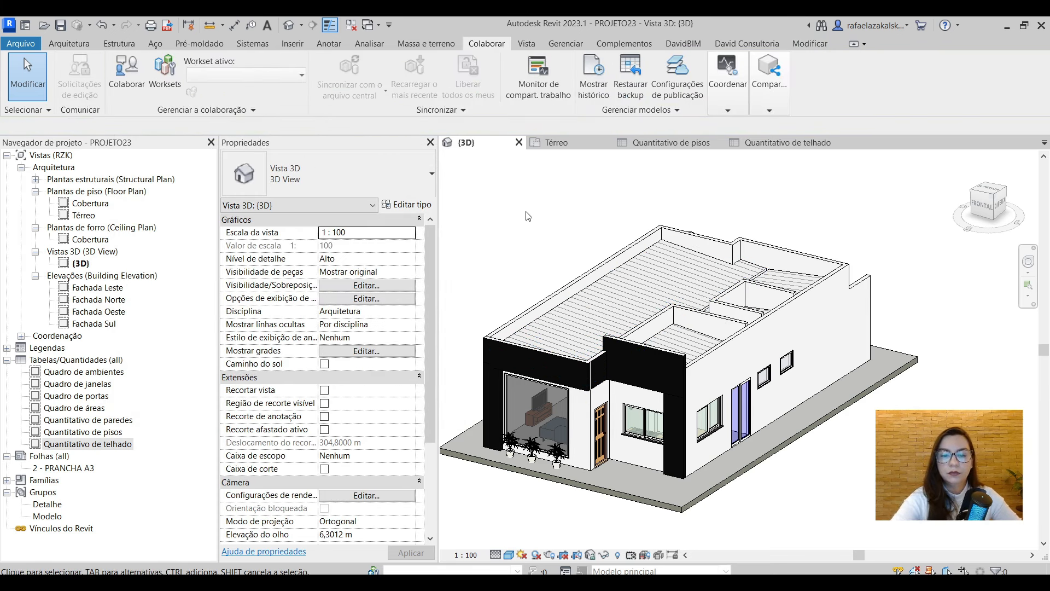
{"action": "scroll", "coordinate": [528, 216], "scroll_direction": "down", "scroll_amount": 3}
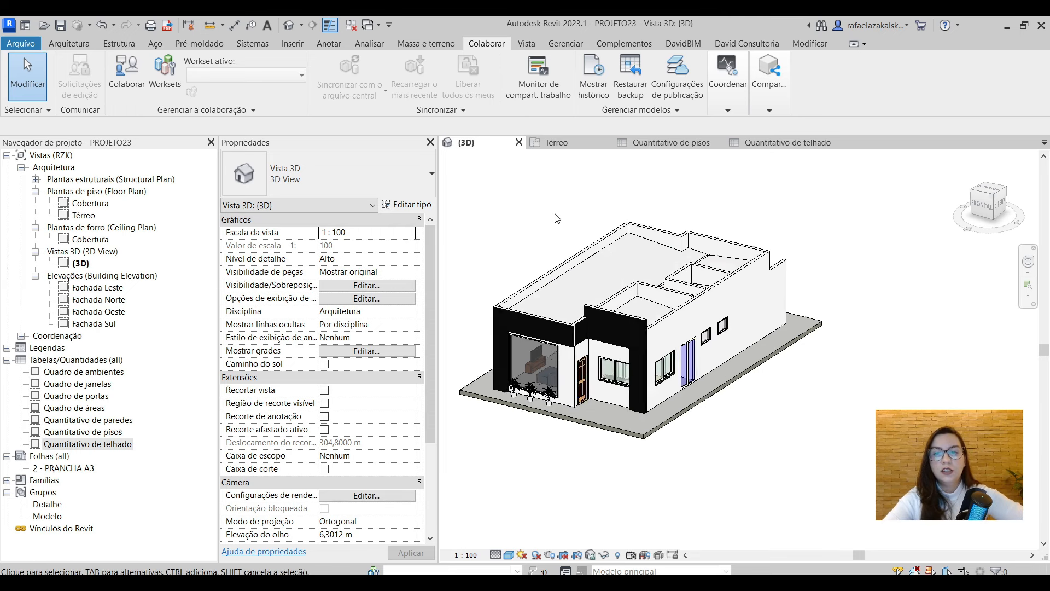
{"action": "left_click", "coordinate": [773, 148]}
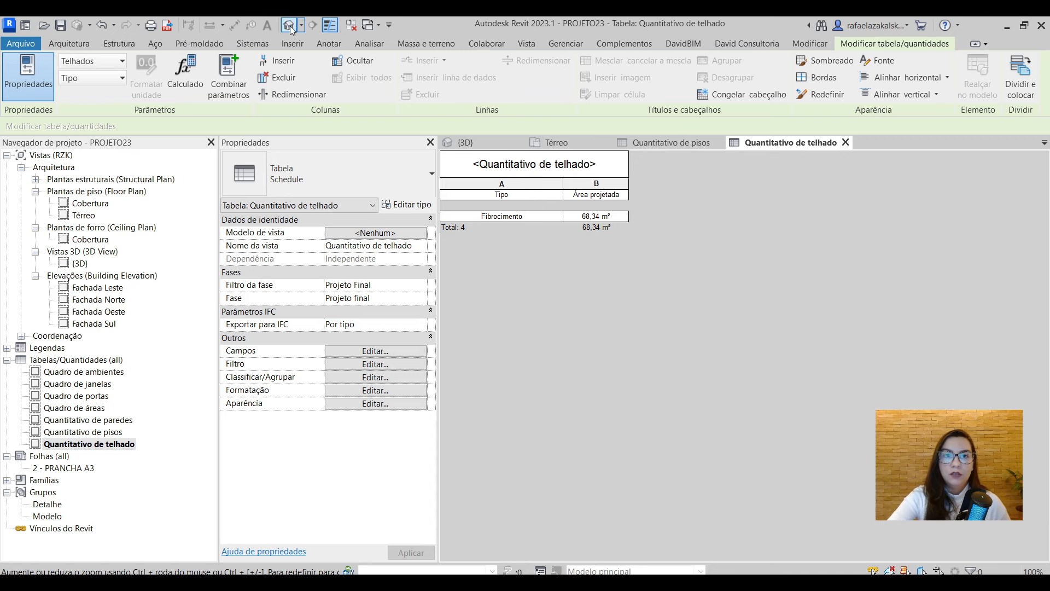
Return to the 3D view and close all inactive views
{"action": "left_click", "coordinate": [462, 142]}
{"action": "scroll", "coordinate": [493, 220], "scroll_direction": "up", "scroll_amount": 2}
{"action": "middle_click_drag", "start_coordinate": [490, 214], "coordinate": [580, 245]}
{"action": "left_click", "coordinate": [350, 25]}
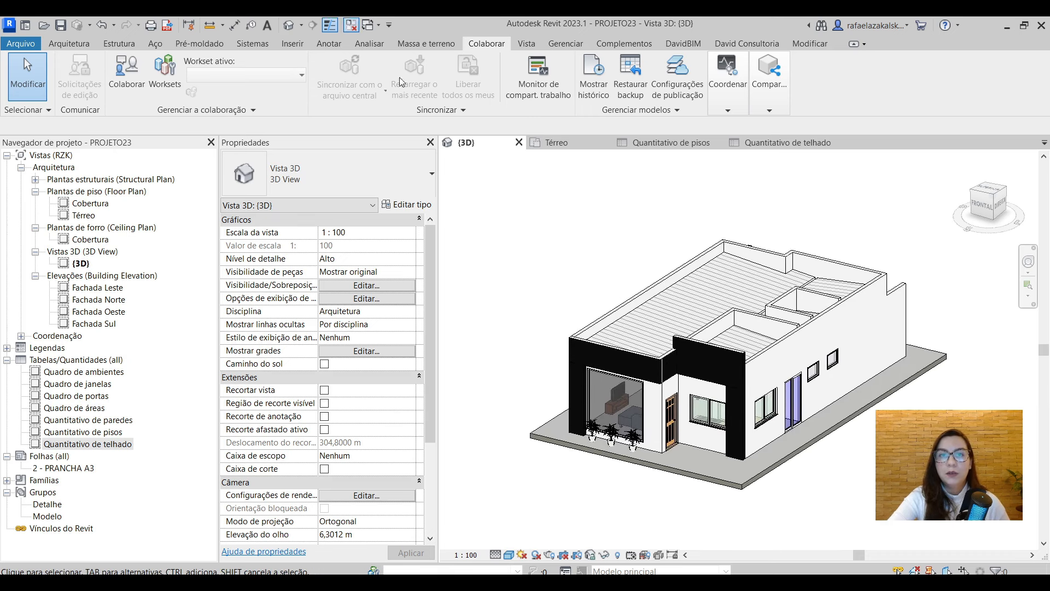
{"action": "scroll", "coordinate": [601, 216], "scroll_direction": "down", "scroll_amount": 2}
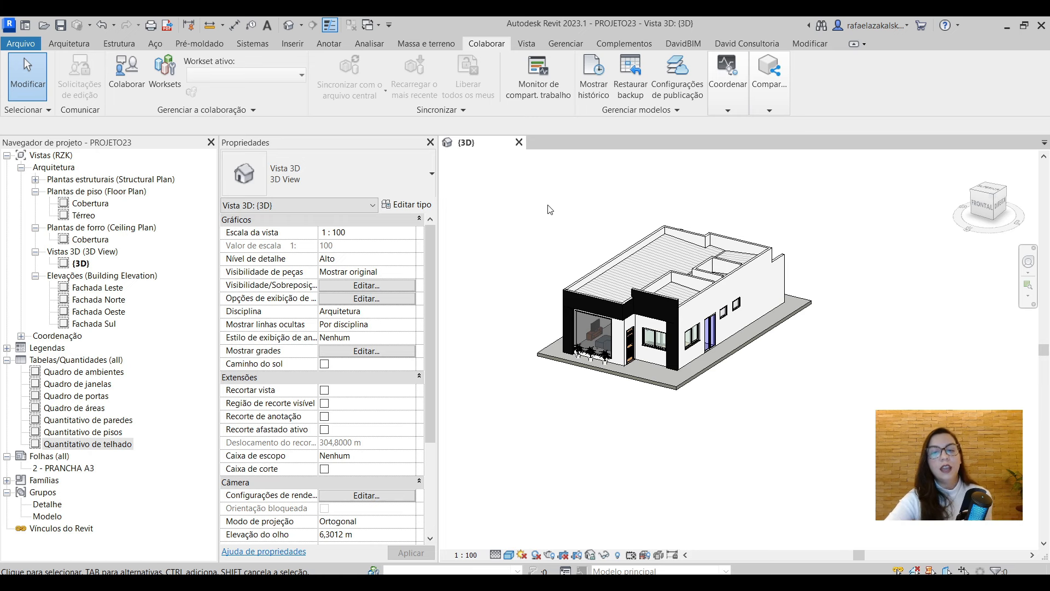
Select the entire house model, run an interference check of all its categories against each other, and dismiss the result message
{"action": "left_click_drag", "start_coordinate": [526, 191], "coordinate": [881, 463]}
{"action": "key", "text": "v"}
{"action": "key", "text": "i"}
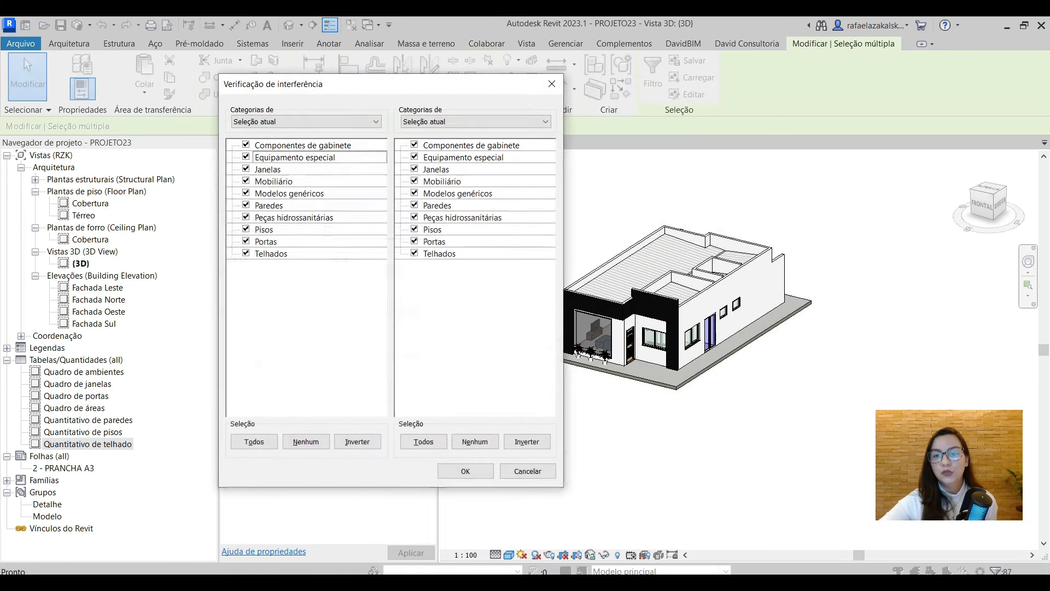
{"action": "left_click", "coordinate": [474, 471]}
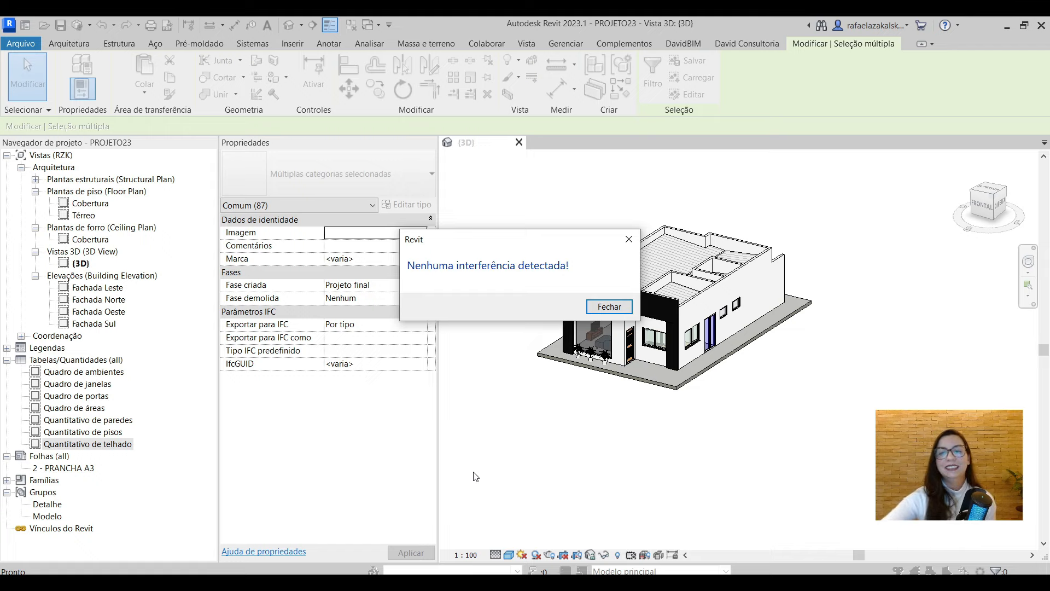
{"action": "left_click", "coordinate": [629, 239]}
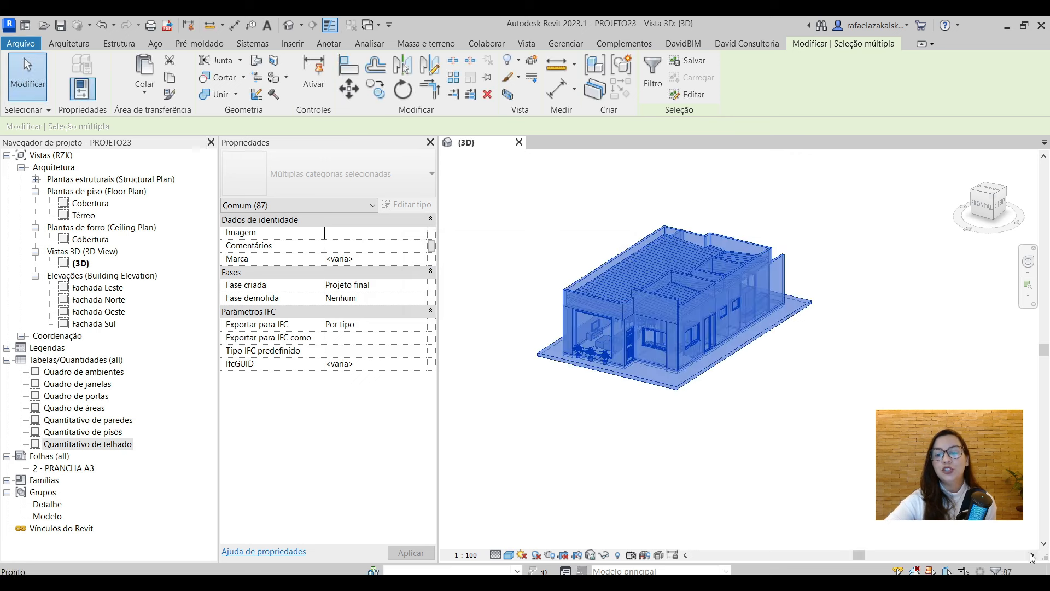